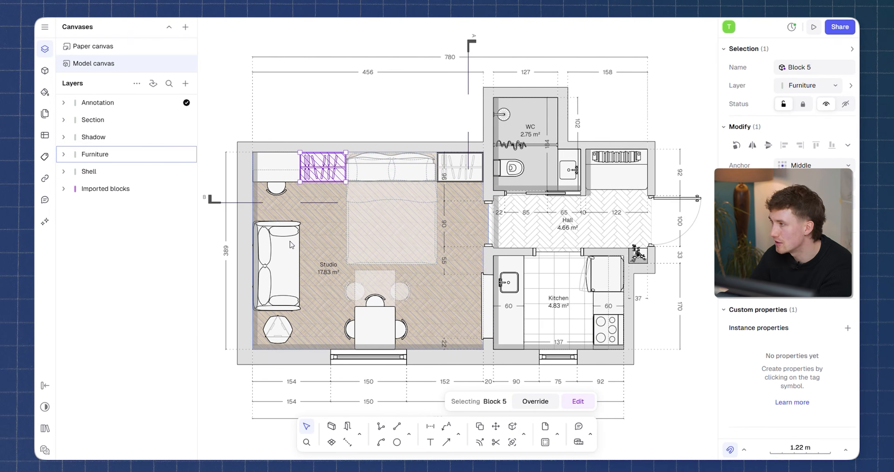
# Inspect the blocks placed in the floor plan by selecting the kitchen sink, toilet, wardrobe and studio sofa.
pyautogui.hscroll(3, 407, 220)
pyautogui.scroll(-1, 341, 225)
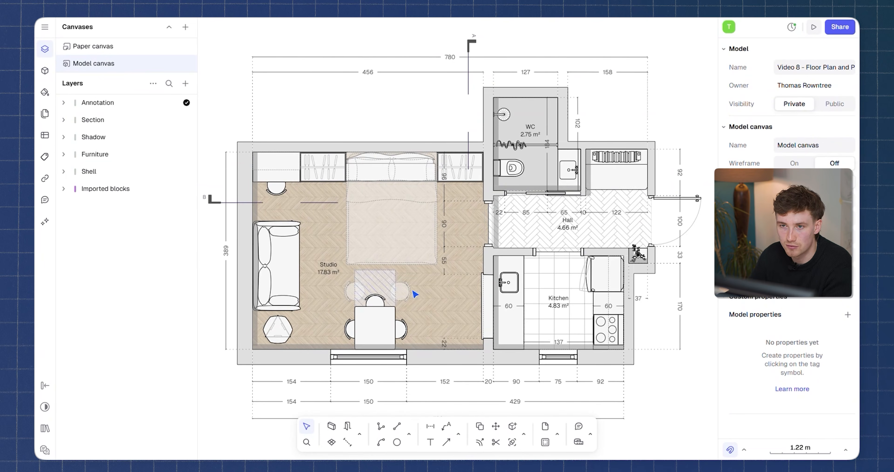
pyautogui.click(508, 282)
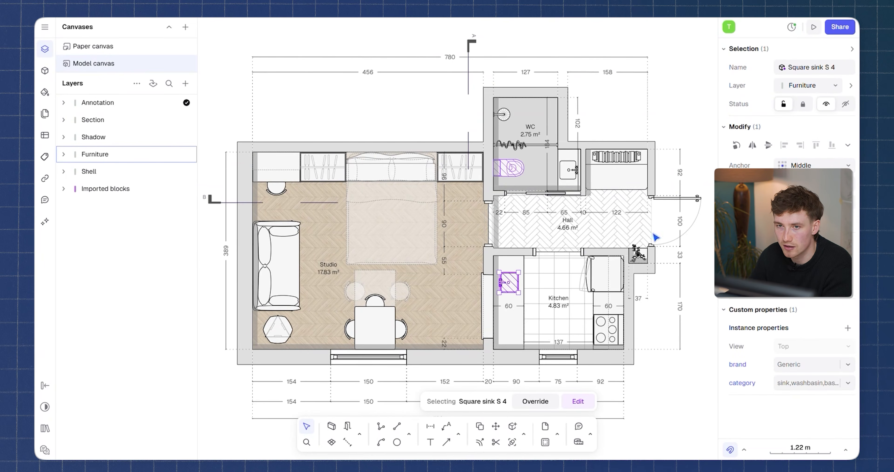
pyautogui.click(509, 168)
pyautogui.click(450, 177)
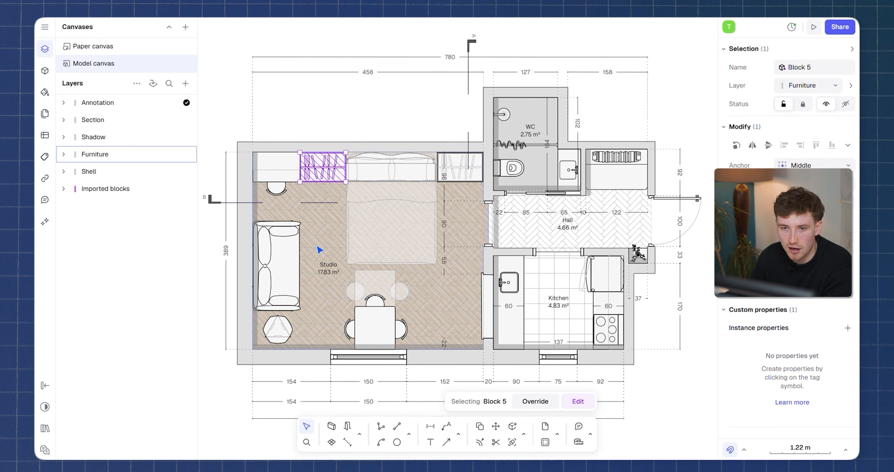
pyautogui.scroll(-2, 415, 212)
pyautogui.hscroll(-2, 415, 212)
pyautogui.click(302, 240)
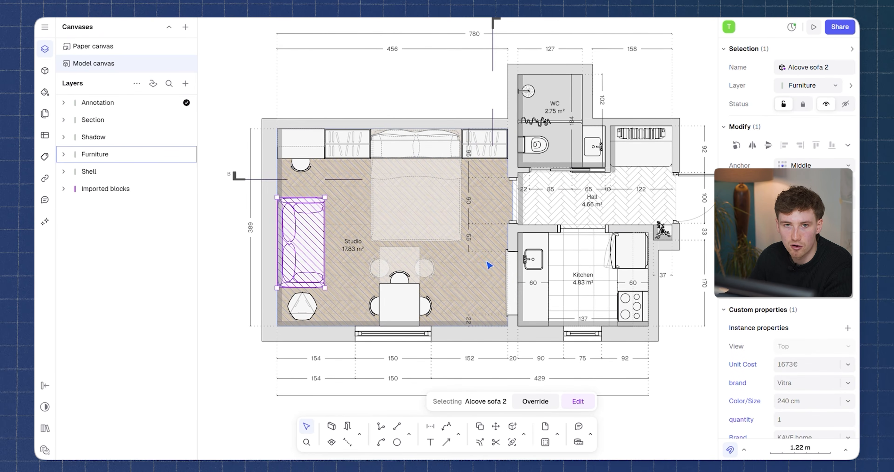
# Browse the block libraries and look through the Closets & storage - 3 views collection.
pyautogui.click(43, 71)
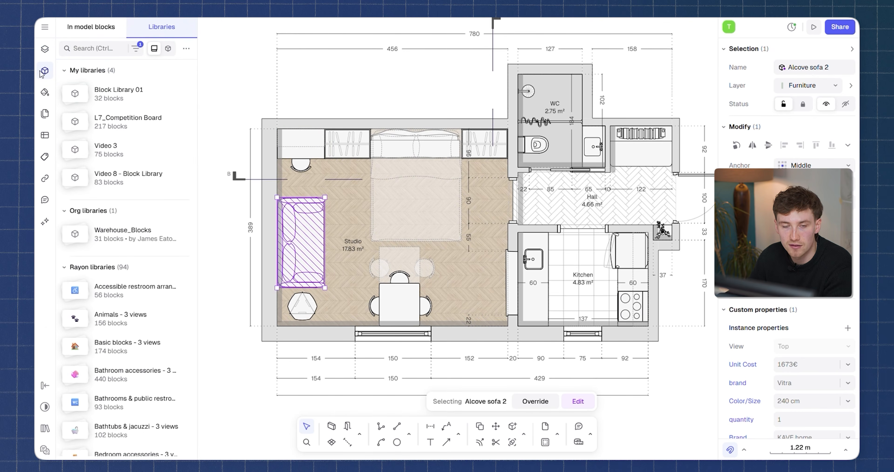
pyautogui.scroll(-7, 138, 245)
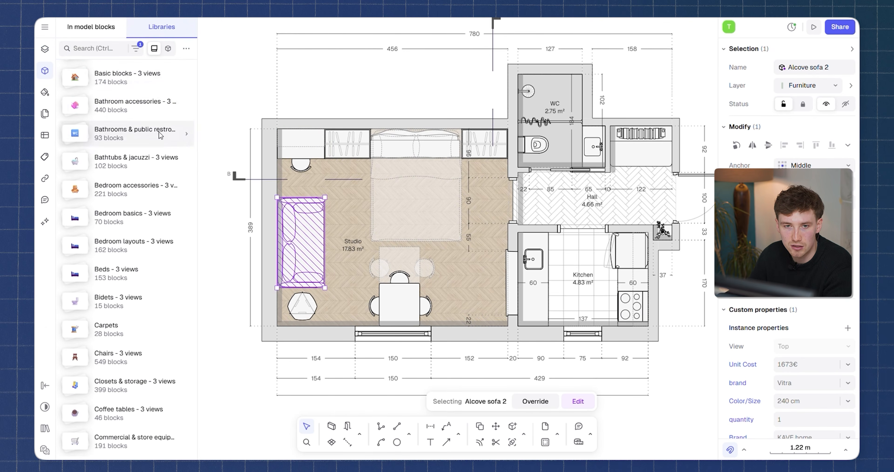
pyautogui.scroll(-3, 137, 245)
pyautogui.scroll(-3, 137, 245)
pyautogui.click(127, 225)
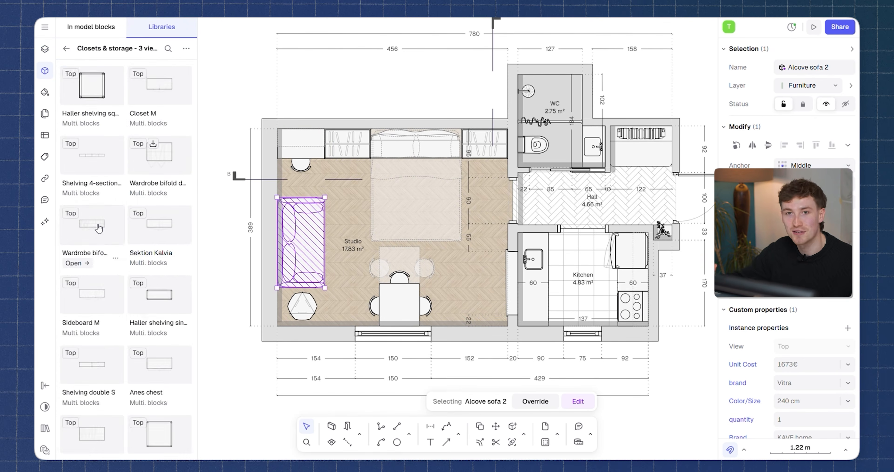
pyautogui.scroll(-4, 97, 220)
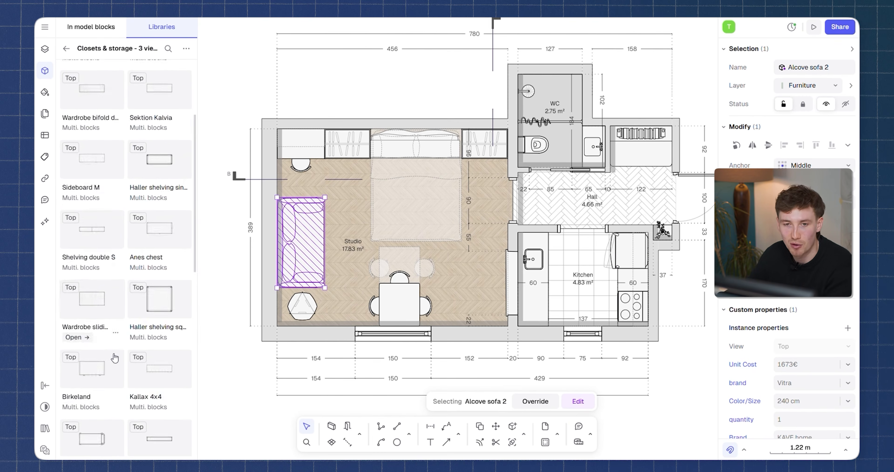
# Look through the Beds - 3 views library, and return to browse the remaining Rayon libraries.
pyautogui.click(66, 48)
pyautogui.scroll(-10, 117, 210)
pyautogui.click(129, 280)
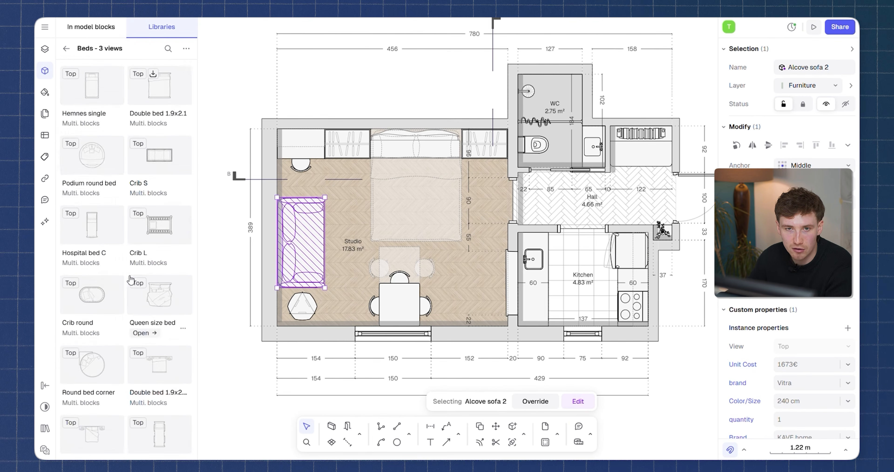
pyautogui.scroll(-12, 101, 139)
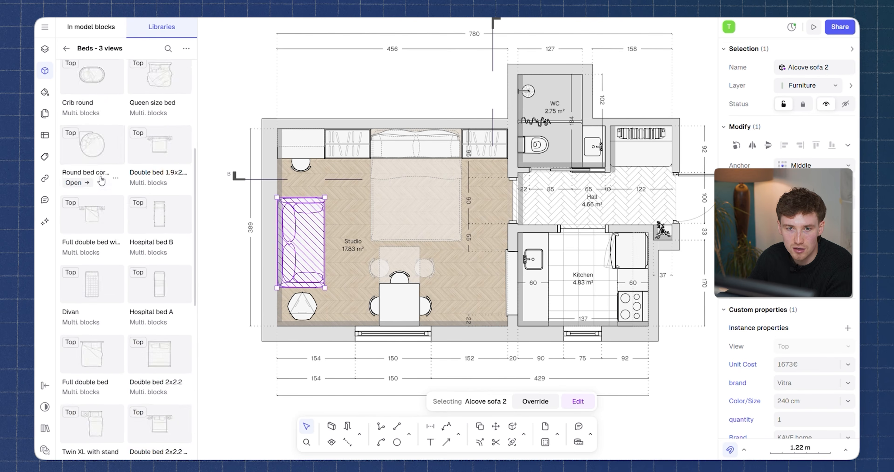
pyautogui.click(66, 49)
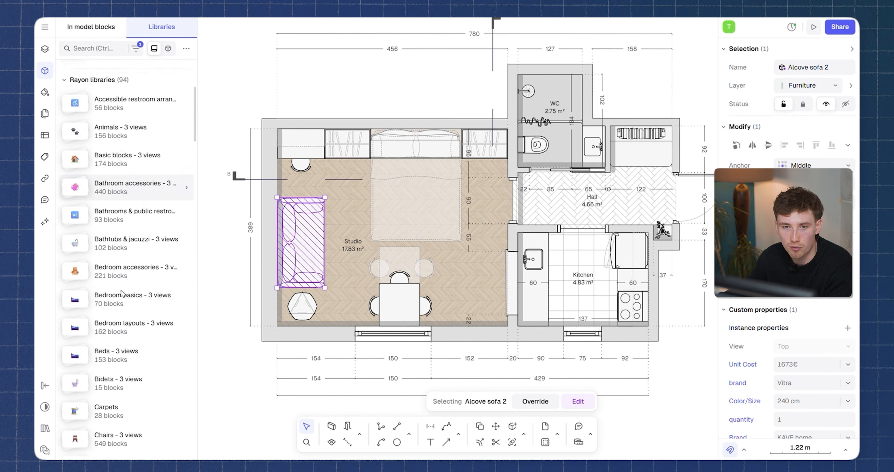
pyautogui.scroll(-20, 121, 278)
pyautogui.scroll(-4, 121, 278)
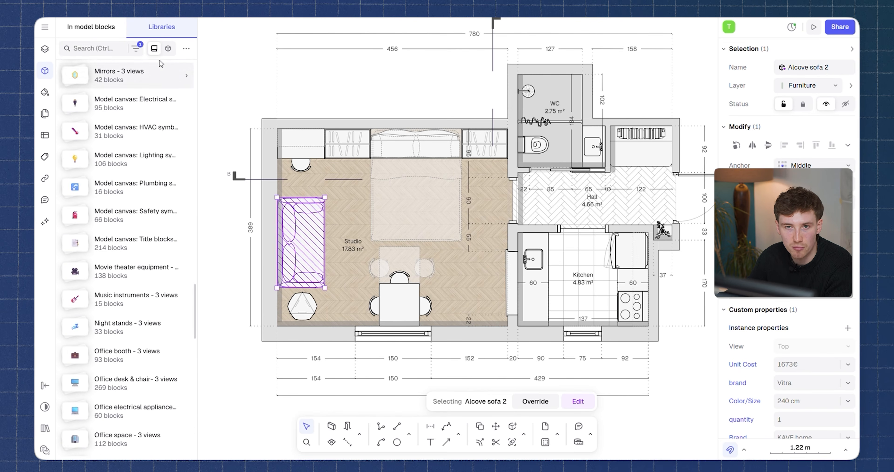
# Show the libraries as individual blocks and browse the furniture, instruments and lighting among them.
pyautogui.click(168, 49)
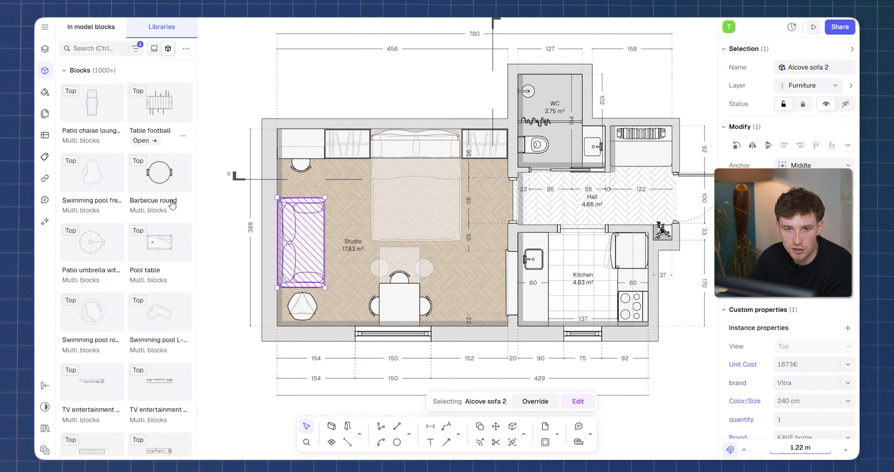
pyautogui.scroll(-3, 139, 209)
pyautogui.scroll(-8, 147, 254)
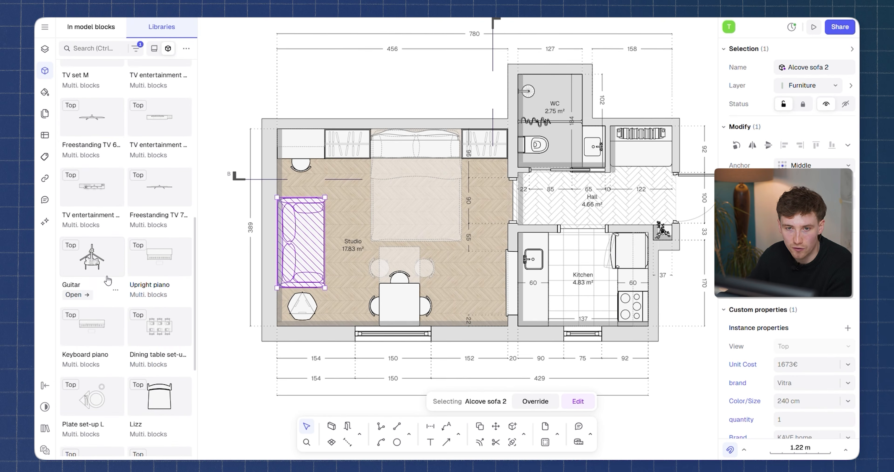
pyautogui.scroll(-3, 155, 298)
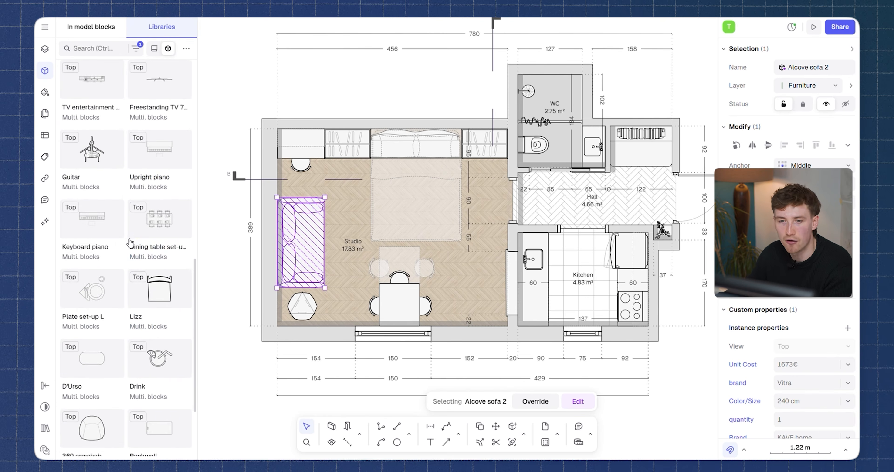
pyautogui.scroll(-2, 98, 283)
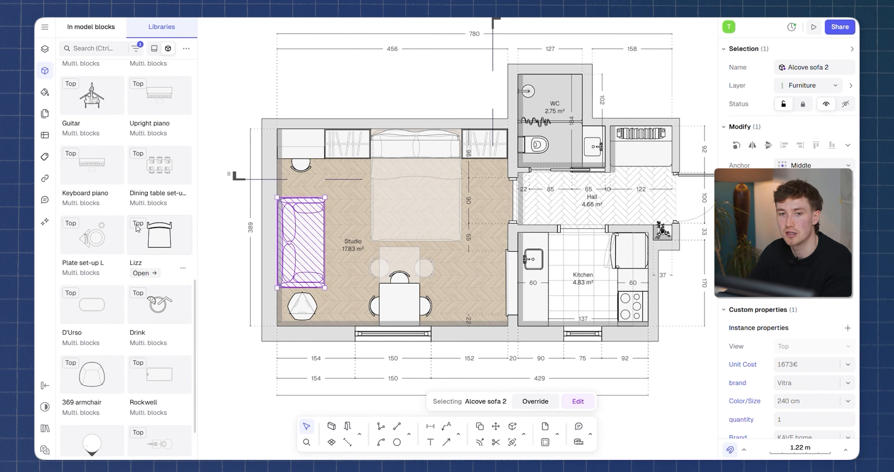
pyautogui.scroll(-6, 118, 299)
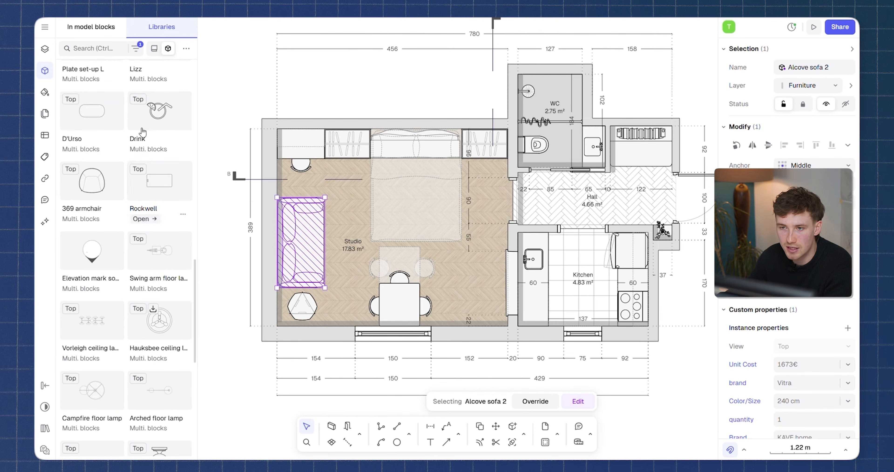
pyautogui.scroll(3, 115, 258)
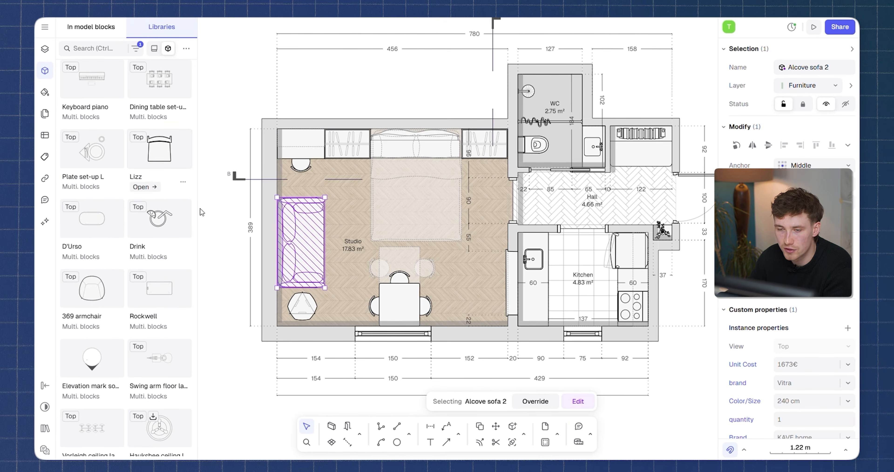
# Swap the studio's Alcove sofa to its side view and rotate it upright.
pyautogui.scroll(6, 309, 225)
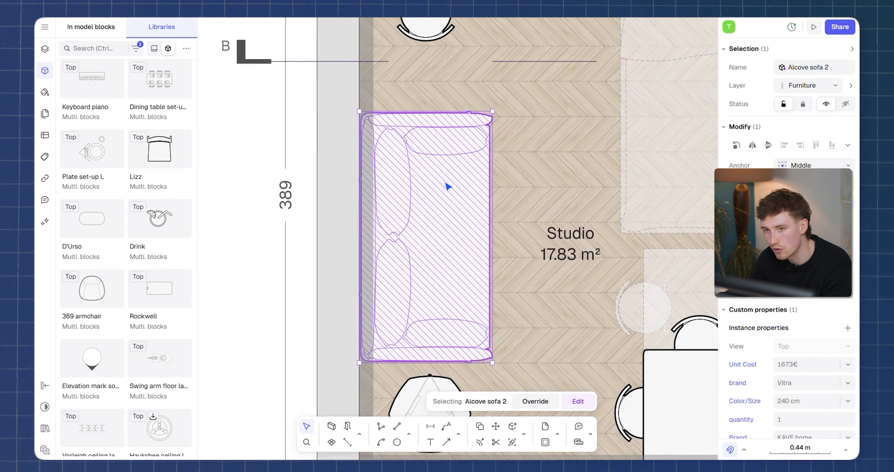
pyautogui.click(811, 279)
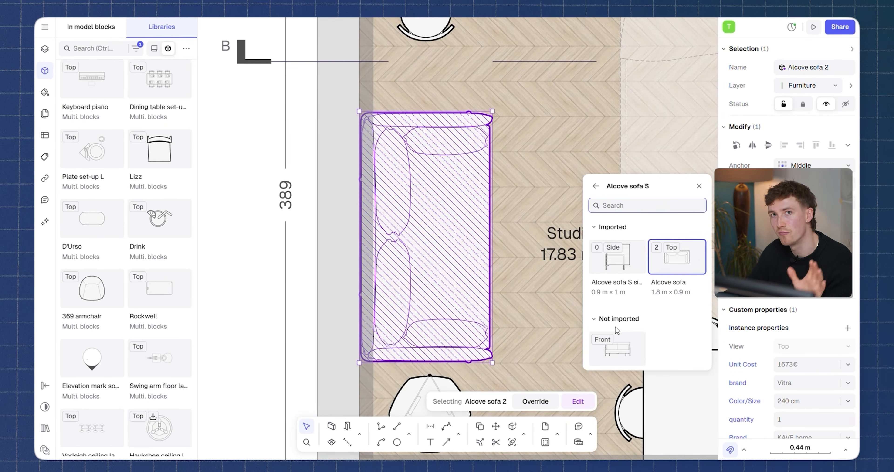
pyautogui.click(628, 266)
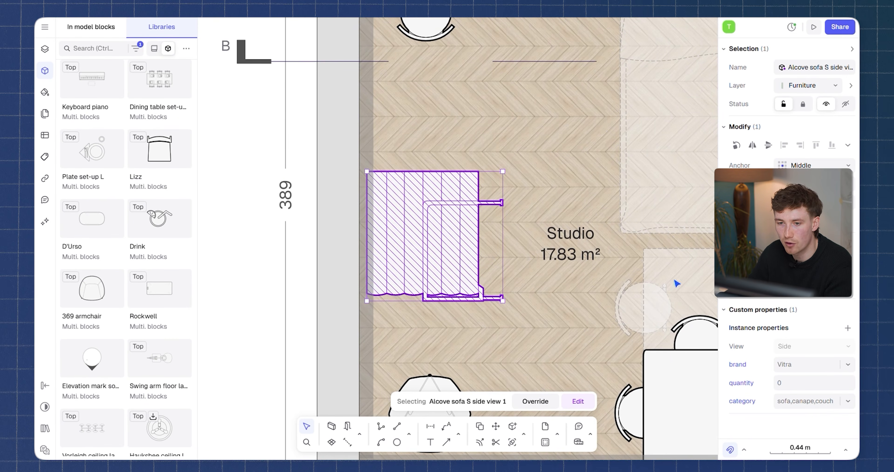
pyautogui.moveTo(501, 167); pyautogui.dragTo(511, 260)
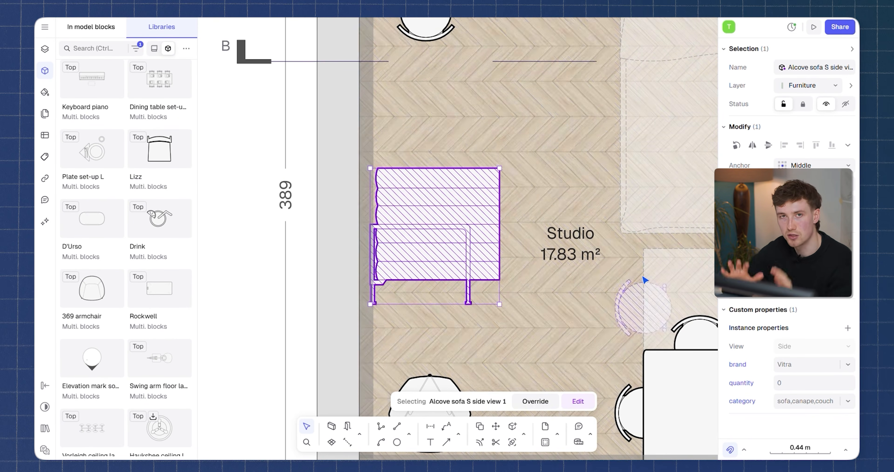
# Swap the sofa block to its front view and move it clear of the studio's outer wall.
pyautogui.click(611, 270)
pyautogui.click(467, 203)
pyautogui.click(791, 291)
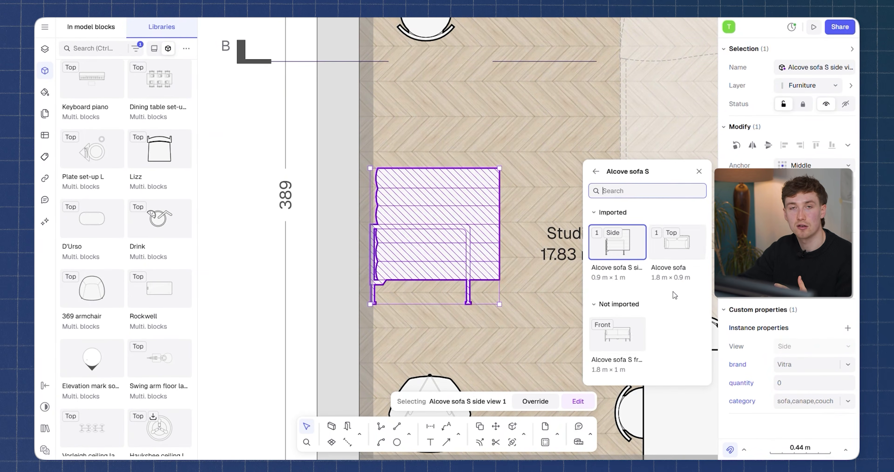
pyautogui.click(618, 341)
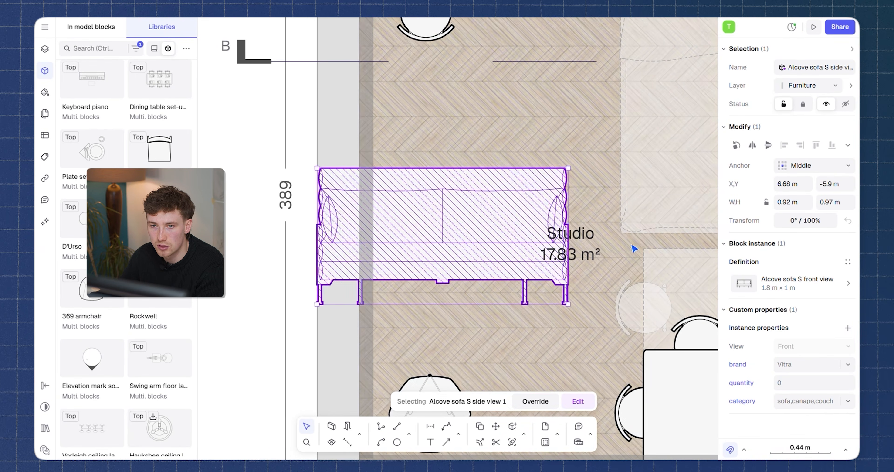
pyautogui.moveTo(463, 208); pyautogui.dragTo(523, 147)
pyautogui.press('Escape')
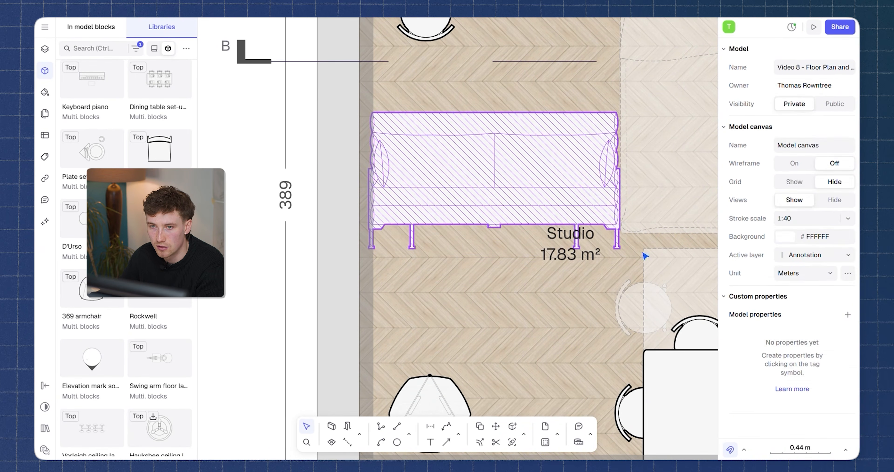
# Swap the sofa back to its top view, rotate it +90° and place it against the studio's outer wall.
pyautogui.click(595, 217)
pyautogui.click(783, 291)
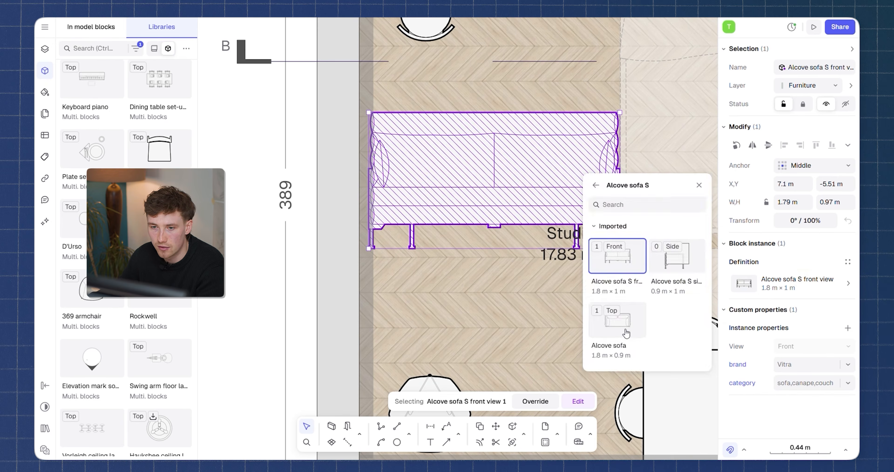
pyautogui.click(626, 333)
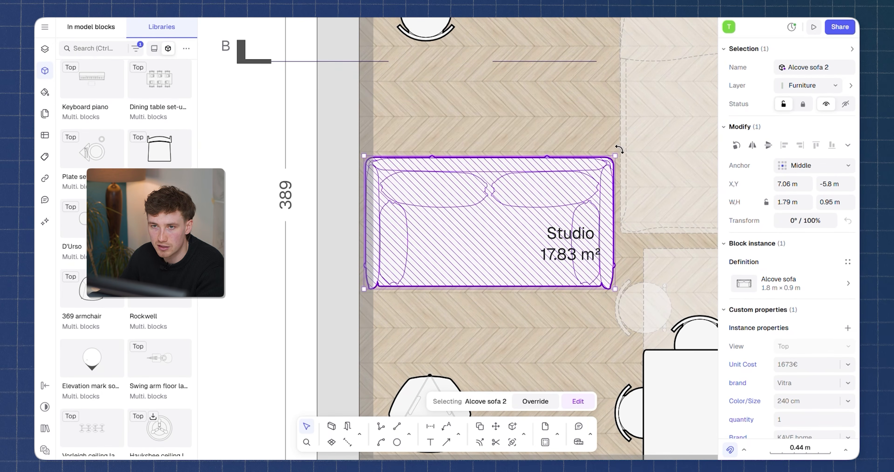
pyautogui.moveTo(619, 150); pyautogui.dragTo(426, 101)
pyautogui.moveTo(462, 161); pyautogui.dragTo(410, 157)
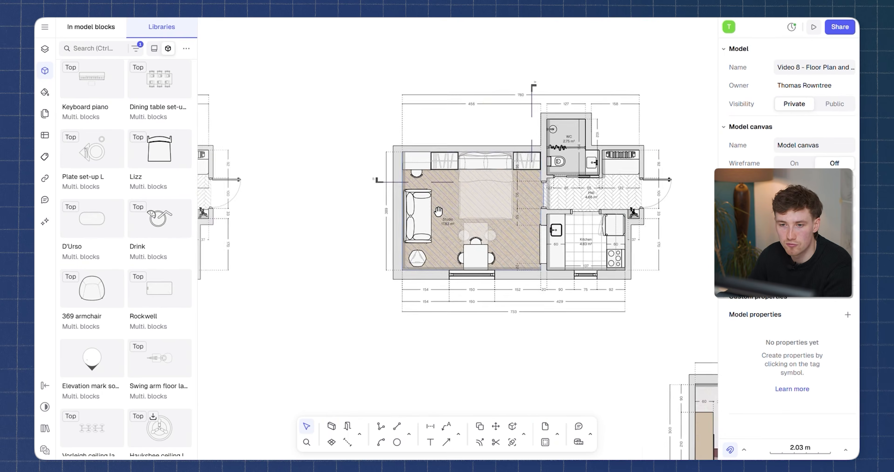
# Search the block libraries for "parametric" and insert the Armchair basic square L block in the middle of the studio.
pyautogui.write('paramet')
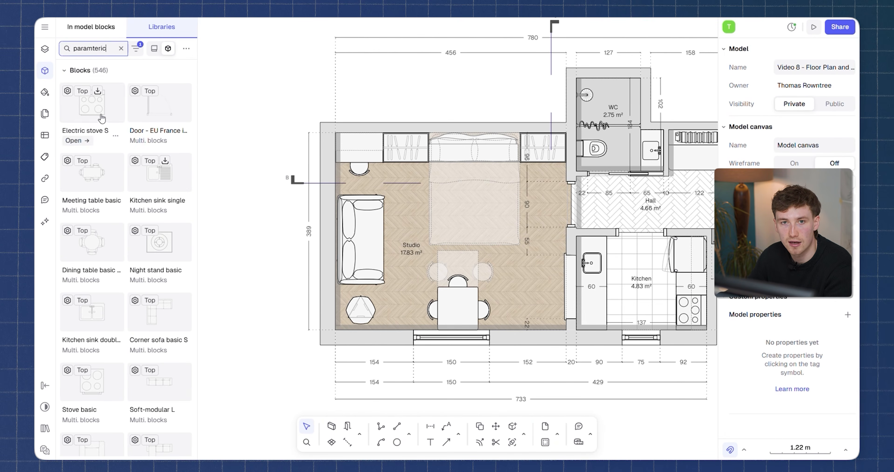
pyautogui.write('e')
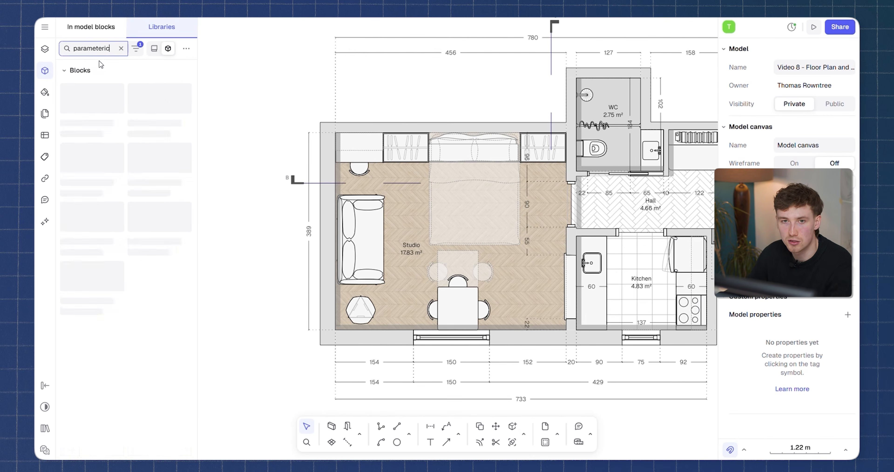
pyautogui.press('BackSpace')
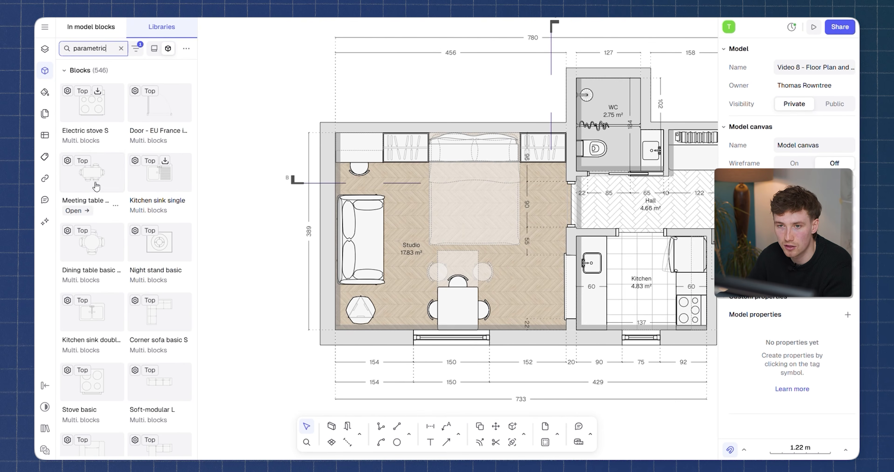
pyautogui.scroll(-8, 95, 171)
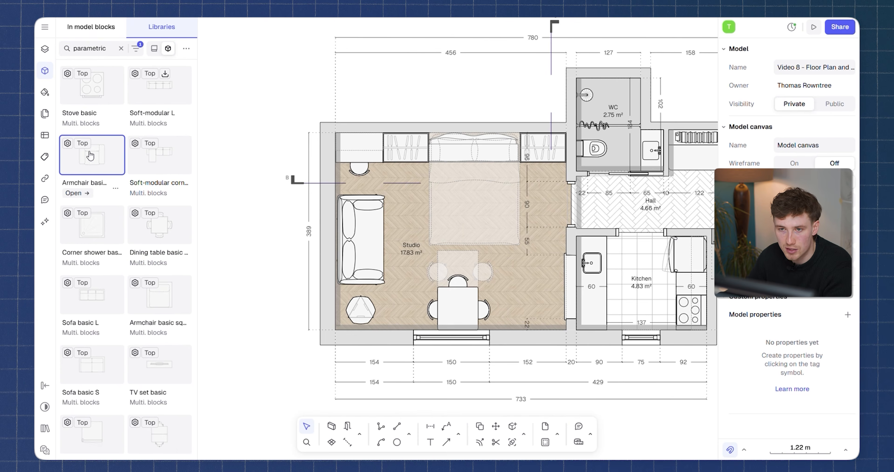
pyautogui.moveTo(437, 240); pyautogui.dragTo(437, 241)
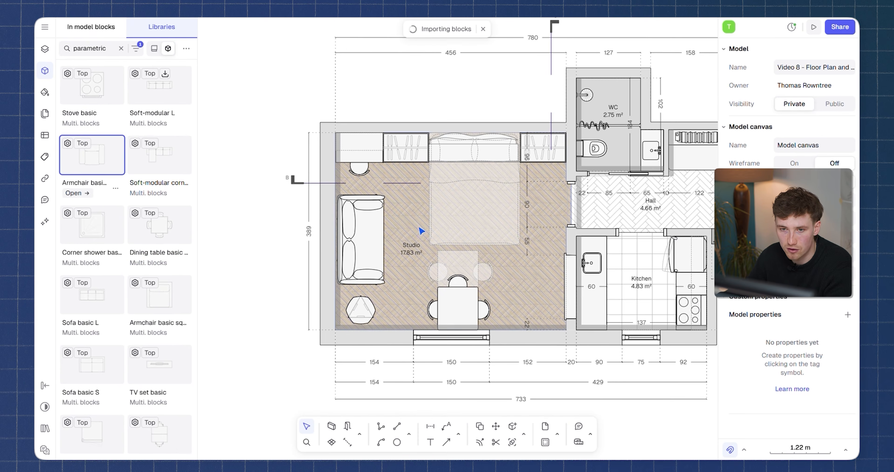
pyautogui.scroll(3, 399, 221)
# Remove the studio sofa, rotate the parametric armchair +90° and move it against the outer wall in the sofa's place.
pyautogui.click(343, 229)
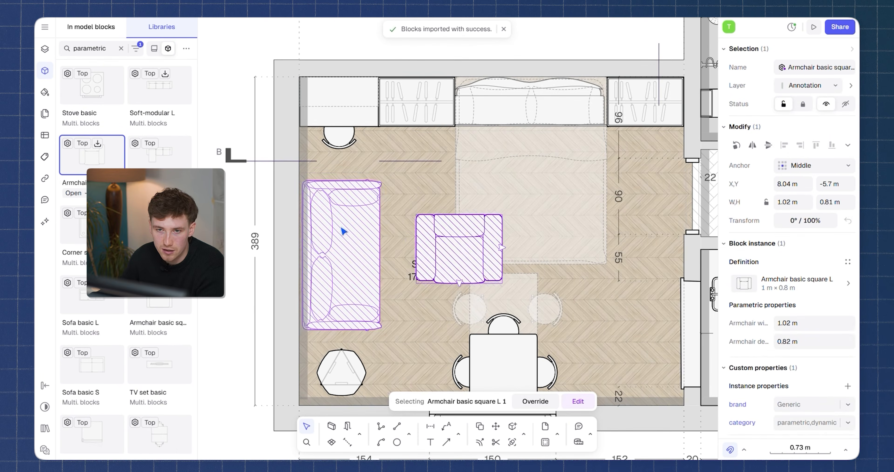
pyautogui.click(495, 234)
pyautogui.moveTo(505, 212)
pyautogui.mouseDown()
pyautogui.moveTo(465, 190)
pyautogui.moveTo(432, 210)
pyautogui.moveTo(341, 234)
pyautogui.moveTo(333, 275)
pyautogui.moveTo(339, 237)
pyautogui.moveTo(340, 249)
pyautogui.mouseUp()
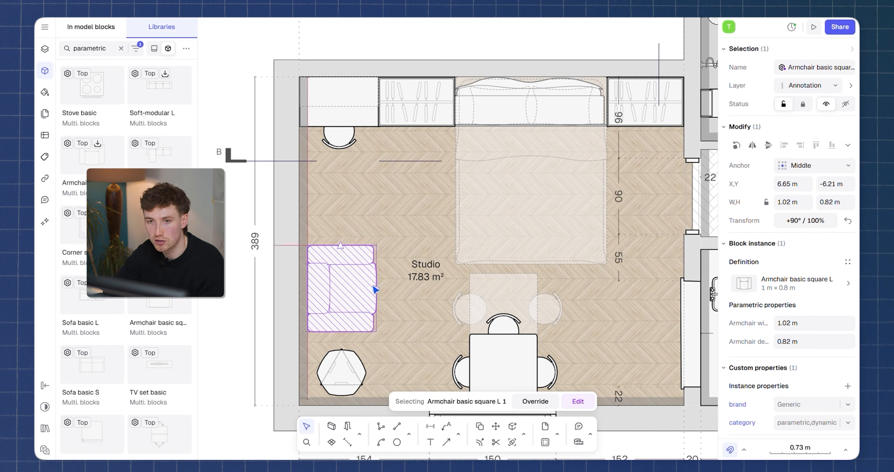
# Stretch the parametric armchair to about 1.25 m wide and 0.96 m deep, and undo the last stretch.
pyautogui.moveTo(376, 291); pyautogui.dragTo(388, 288)
pyautogui.moveTo(340, 245)
pyautogui.mouseDown()
pyautogui.moveTo(351, 162)
pyautogui.moveTo(349, 213)
pyautogui.mouseUp()
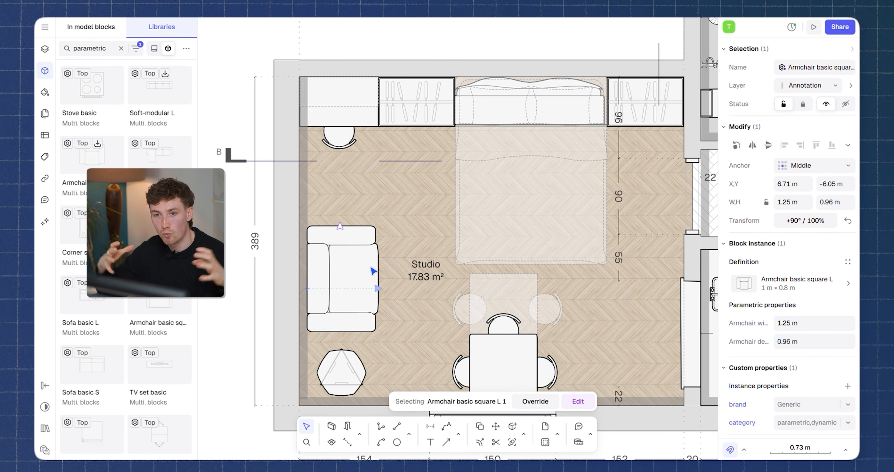
pyautogui.hotkey('ctrl', 'z')
pyautogui.moveTo(342, 270); pyautogui.dragTo(343, 270)
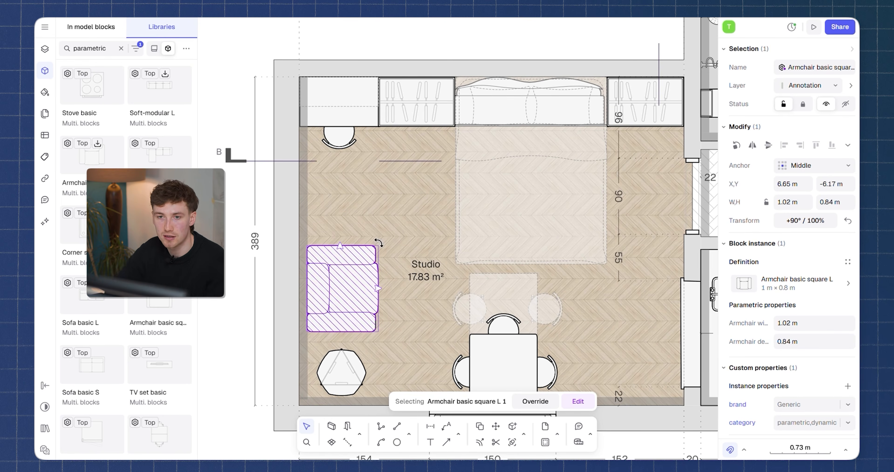
# Rotate the parametric armchair to +105° and shift it slightly beside the studio's outer wall.
pyautogui.moveTo(381, 244); pyautogui.dragTo(368, 229)
pyautogui.moveTo(365, 279); pyautogui.dragTo(373, 282)
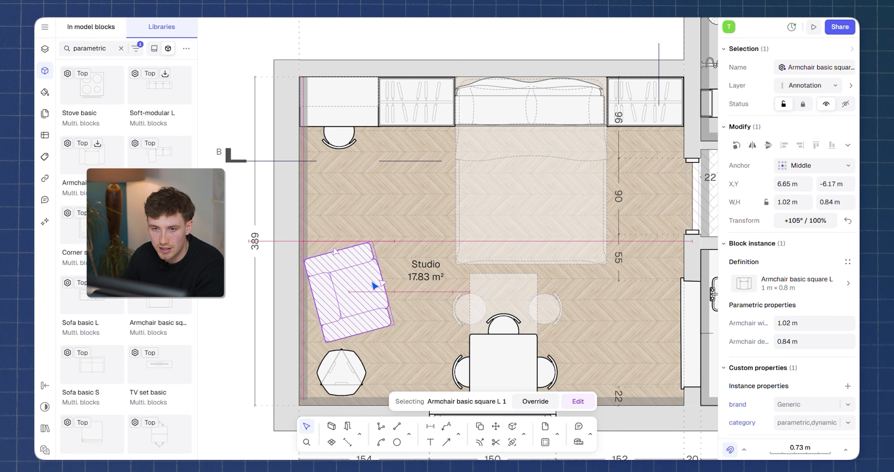
pyautogui.scroll(-3, 374, 285)
pyautogui.press('Escape')
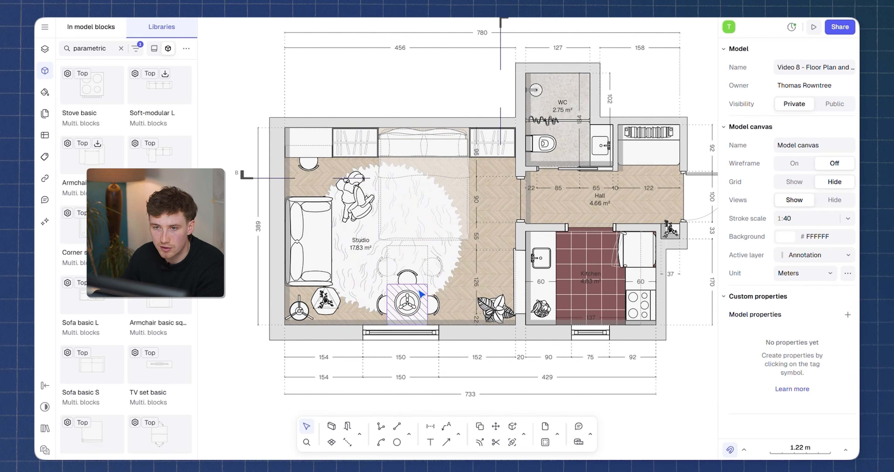
# Check the block properties of the ceiling lamp over the dining table and of the ficus in the studio corner.
pyautogui.hscroll(2, 417, 264)
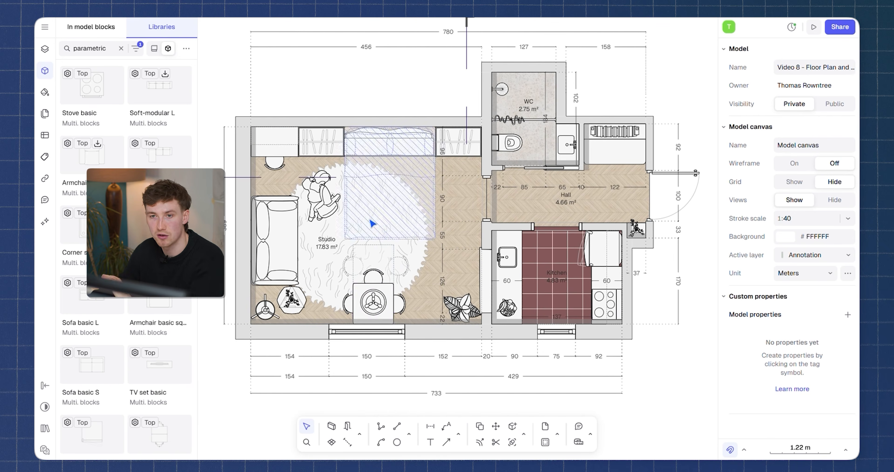
pyautogui.click(380, 302)
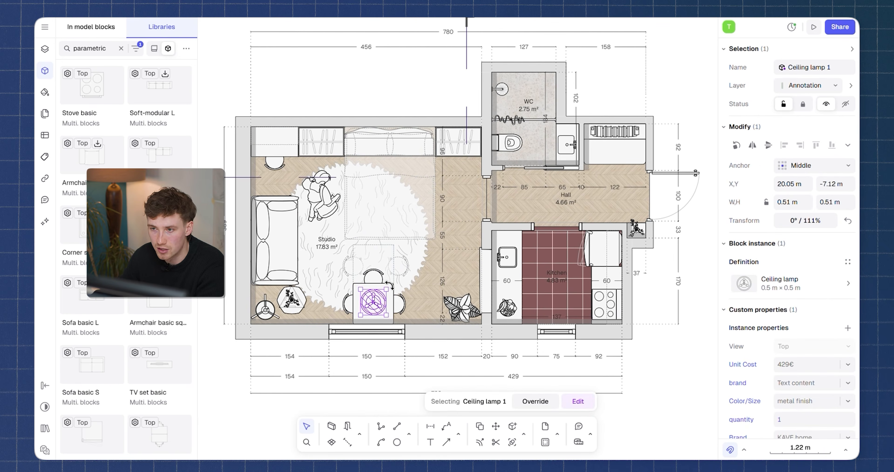
pyautogui.click(463, 306)
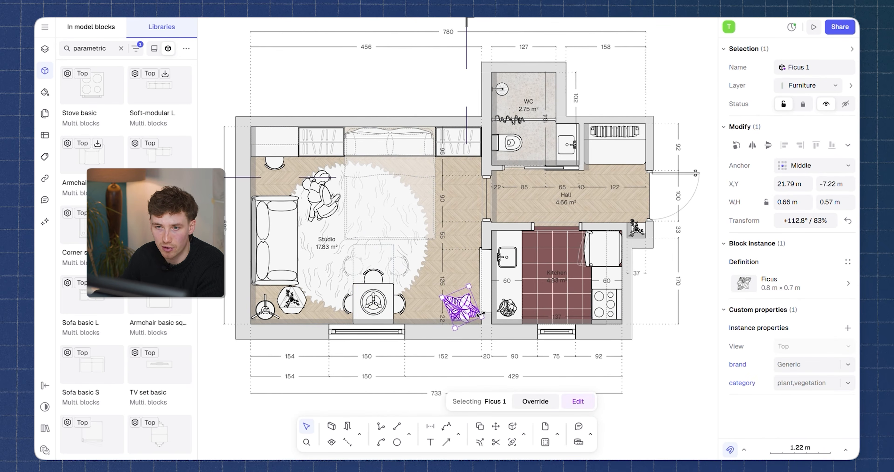
# Select the shower curtain in the bathroom section and look through the views available for its block definition.
pyautogui.scroll(-2, 456, 275)
pyautogui.moveTo(456, 275); pyautogui.dragTo(477, 89, button='middle')
pyautogui.scroll(1, 579, 222)
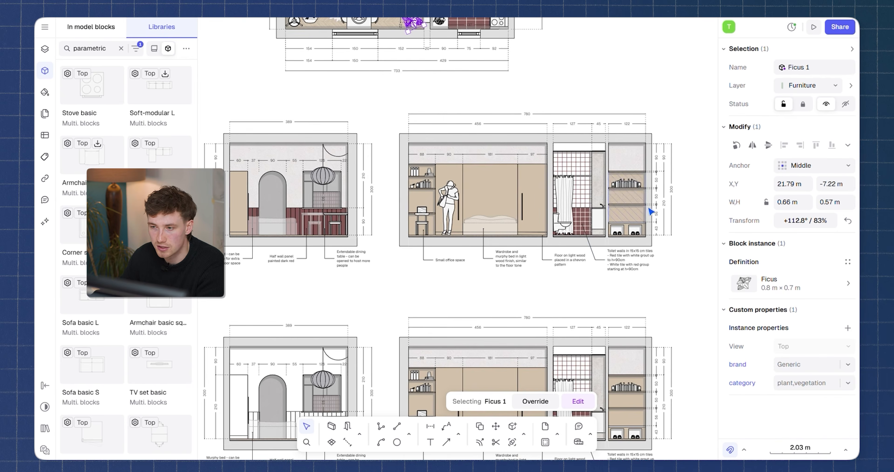
pyautogui.scroll(2, 589, 204)
pyautogui.click(583, 208)
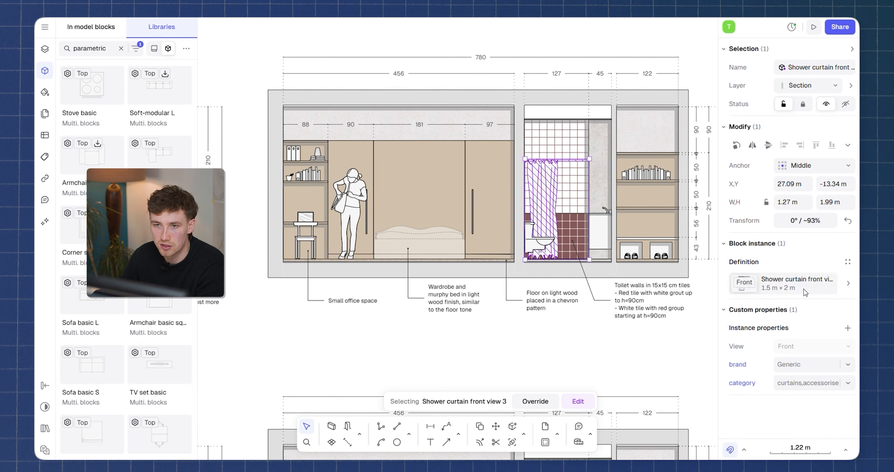
pyautogui.click(752, 289)
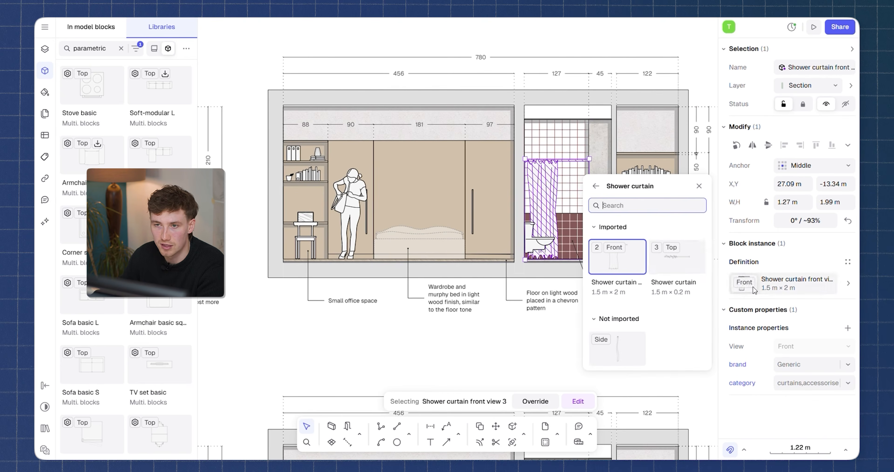
pyautogui.click(699, 188)
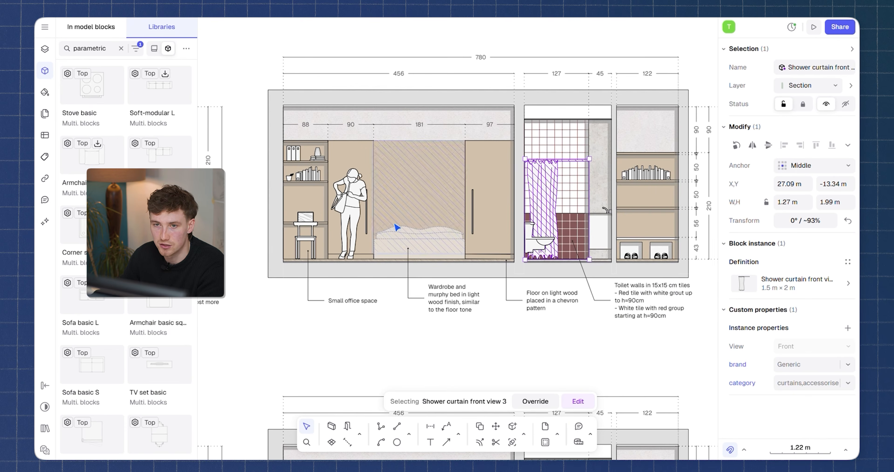
pyautogui.scroll(-5, 479, 239)
pyautogui.scroll(3, 548, 262)
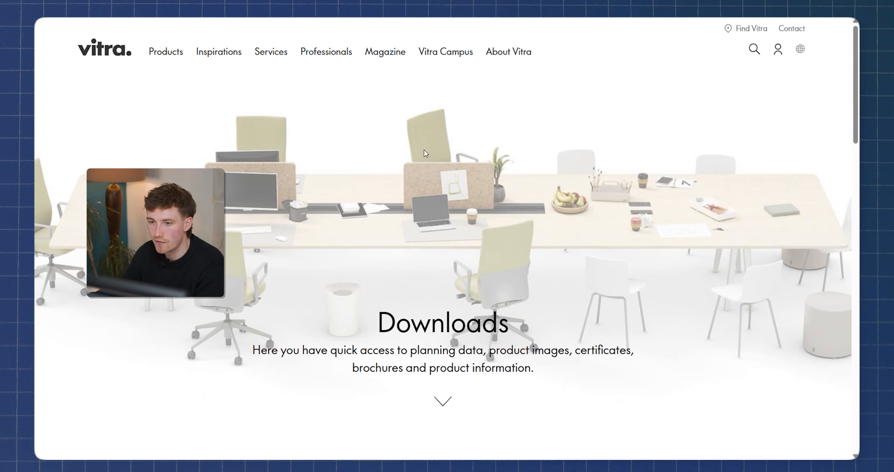
# Open the 2D & 3D CAD Data category from the Vitra website's Downloads page.
pyautogui.click(173, 52)
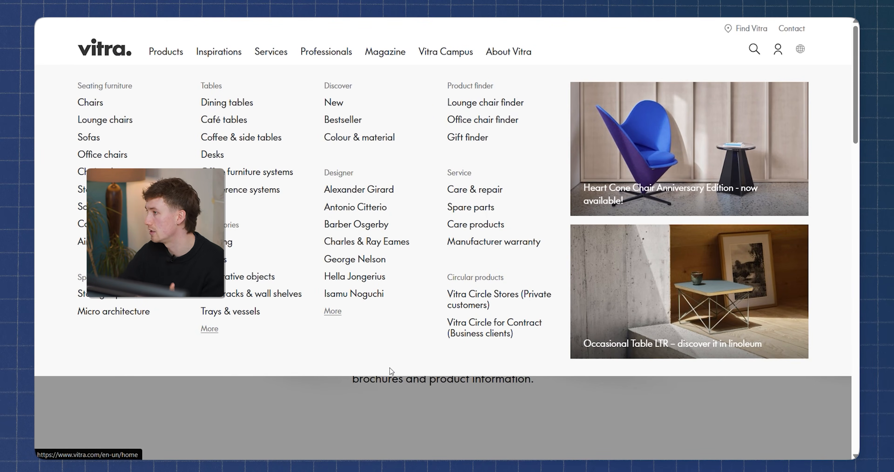
pyautogui.click(470, 423)
pyautogui.scroll(-5, 544, 280)
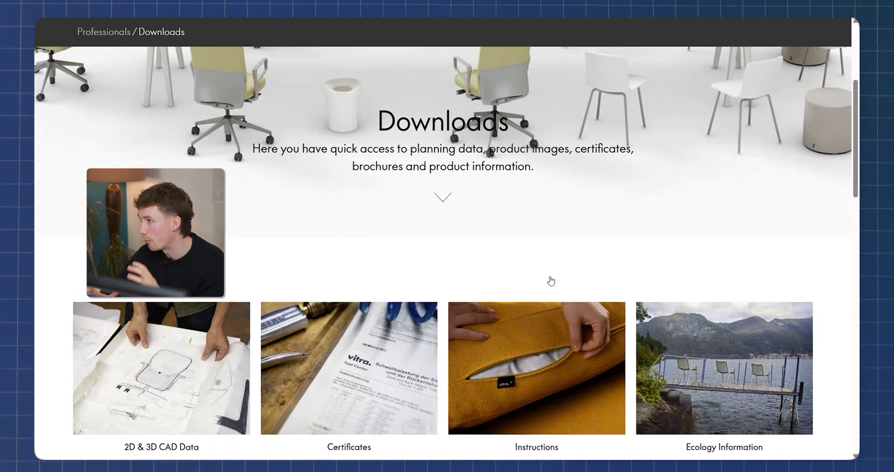
pyautogui.scroll(-1, 660, 312)
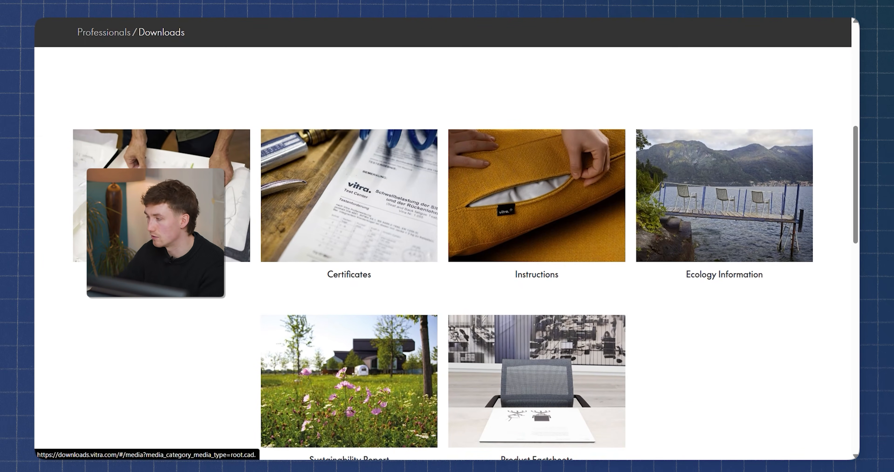
pyautogui.click(470, 247)
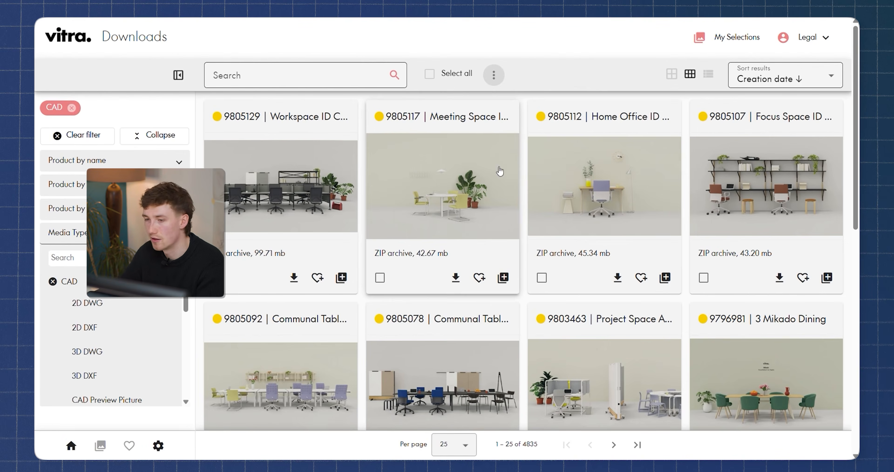
# Find Wire_Chair_DKL_2_with_seat_and_backrest_upholstery_2D_dwg among the Vitra CAD files and download it.
pyautogui.scroll(-5, 353, 233)
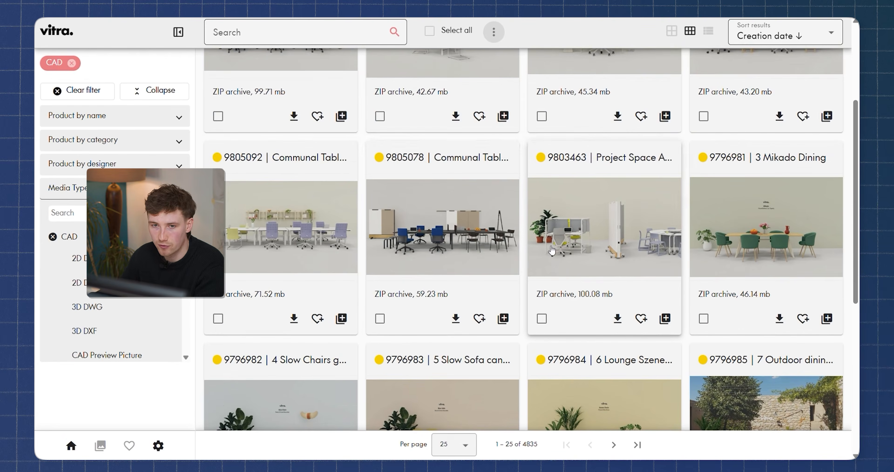
pyautogui.scroll(-8, 551, 250)
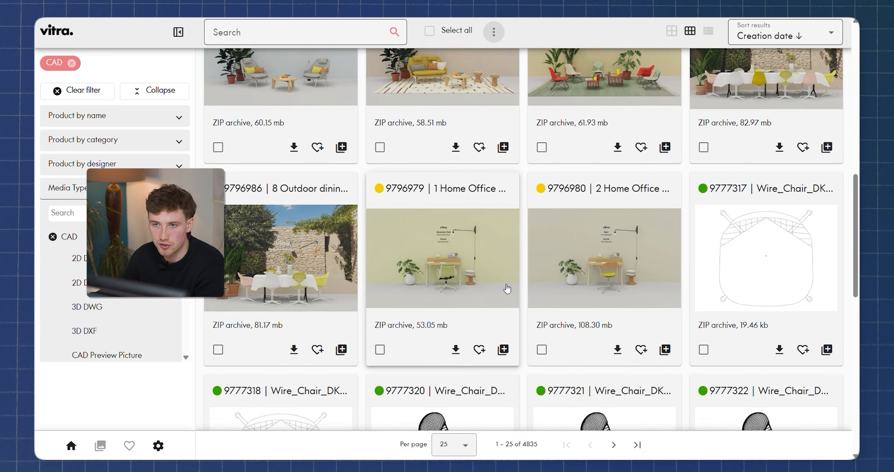
pyautogui.scroll(-2, 561, 248)
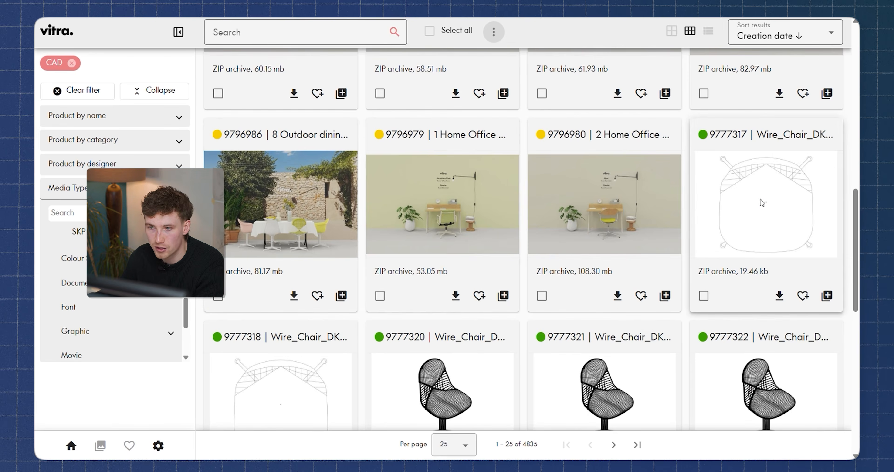
pyautogui.click(761, 202)
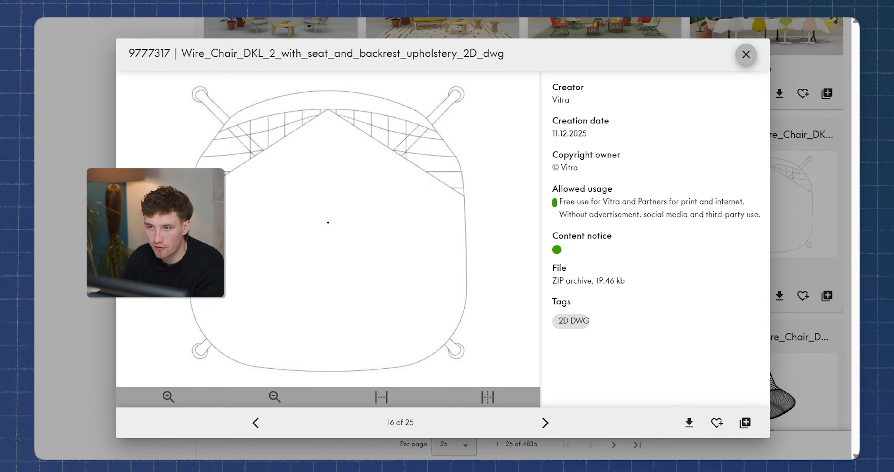
pyautogui.click(689, 421)
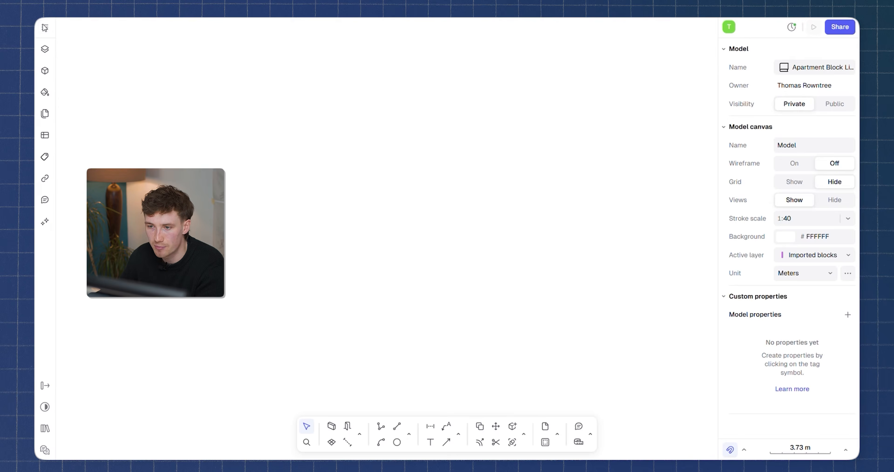
# Import the downloaded wire chair DWG into the apartment block library model, with hidden layers, empty layers and unused blocks left out.
pyautogui.click(45, 29)
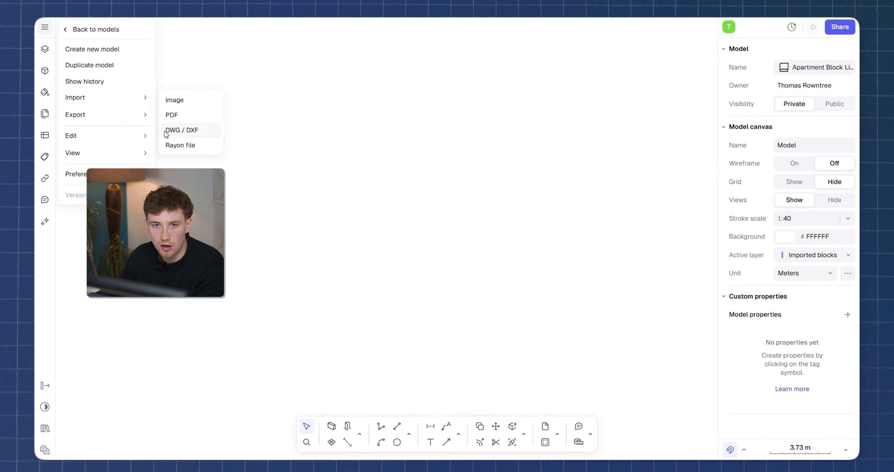
pyautogui.click(185, 133)
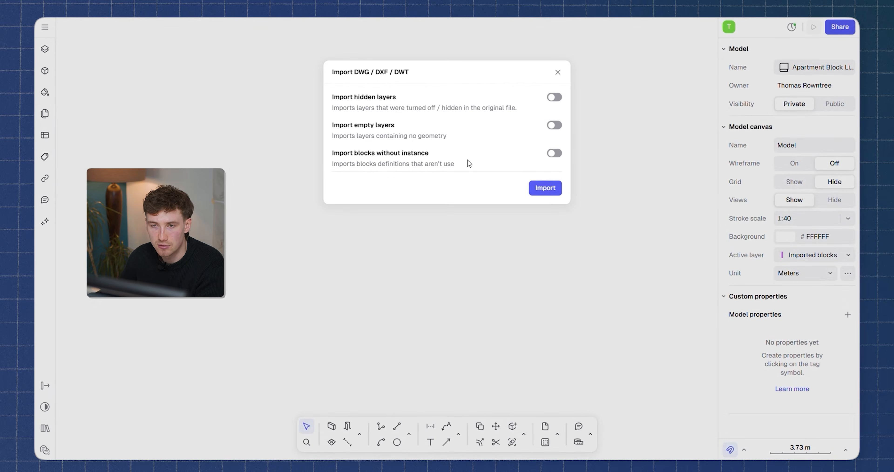
pyautogui.click(546, 193)
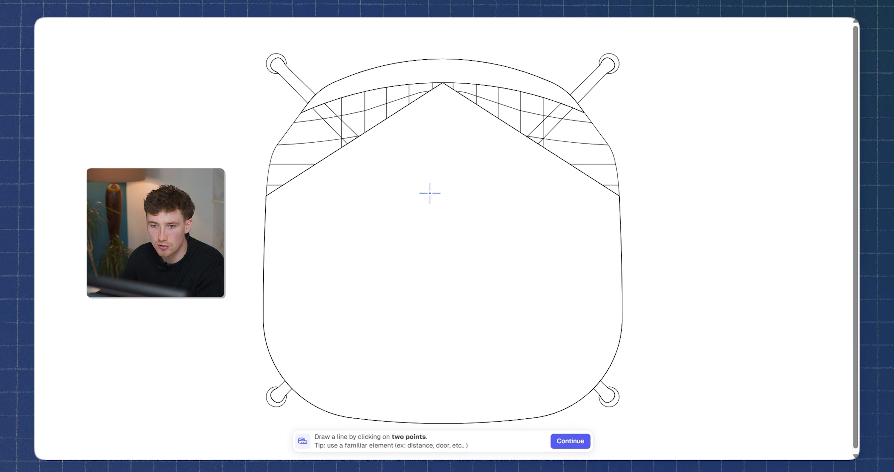
pyautogui.click(570, 441)
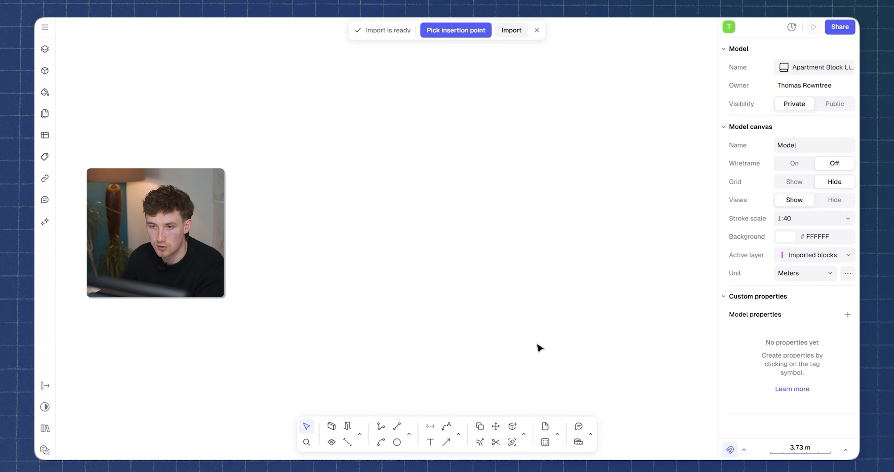
pyautogui.click(516, 34)
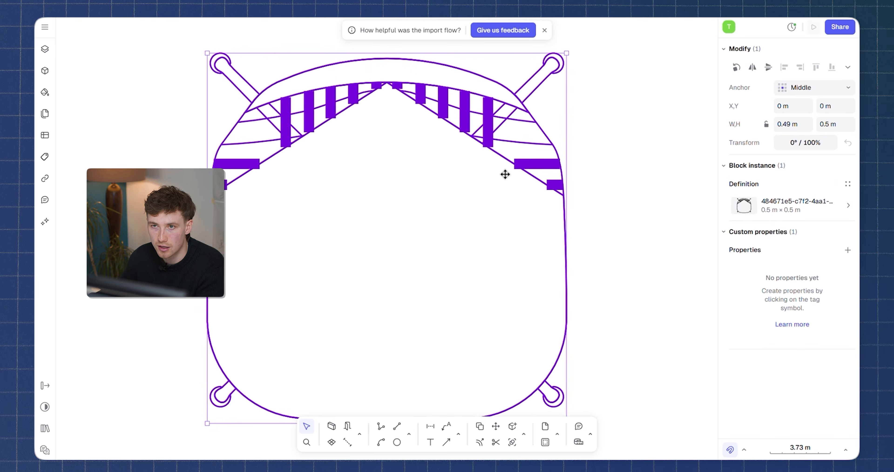
# Select the imported wire chair block and replace its generated name with one beginning with "W".
pyautogui.scroll(-5, 497, 166)
pyautogui.scroll(-2, 503, 156)
pyautogui.scroll(5, 501, 169)
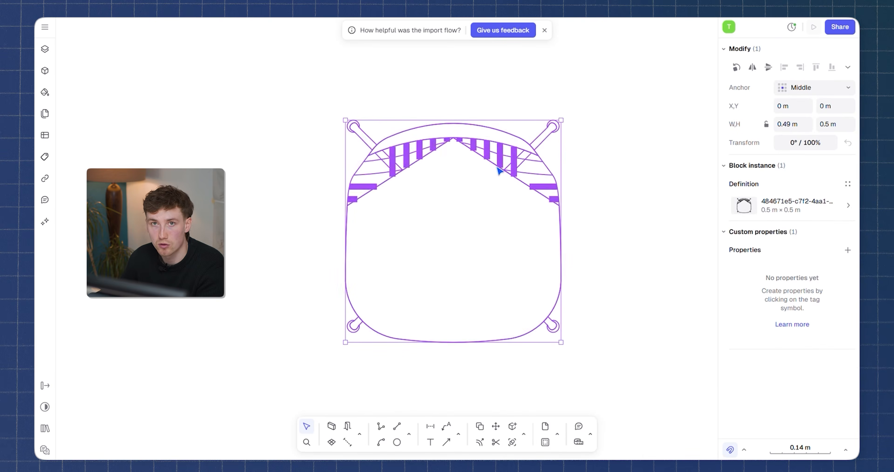
pyautogui.moveTo(511, 89); pyautogui.dragTo(591, 167)
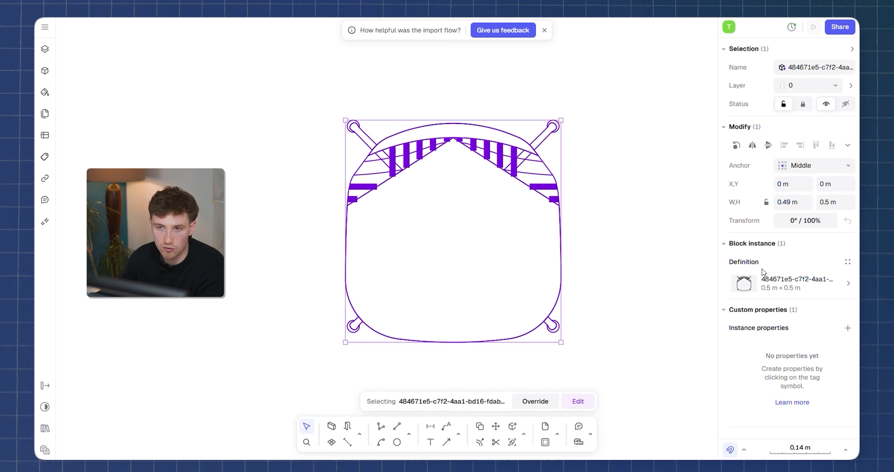
pyautogui.click(807, 71)
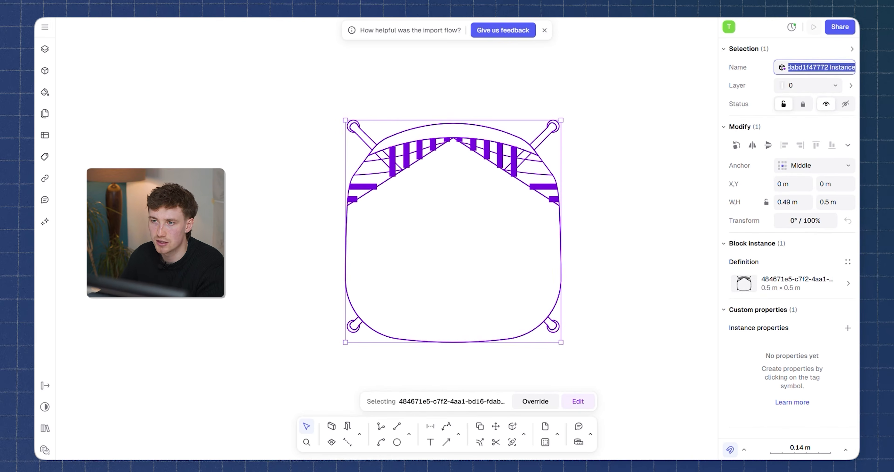
pyautogui.write('W')
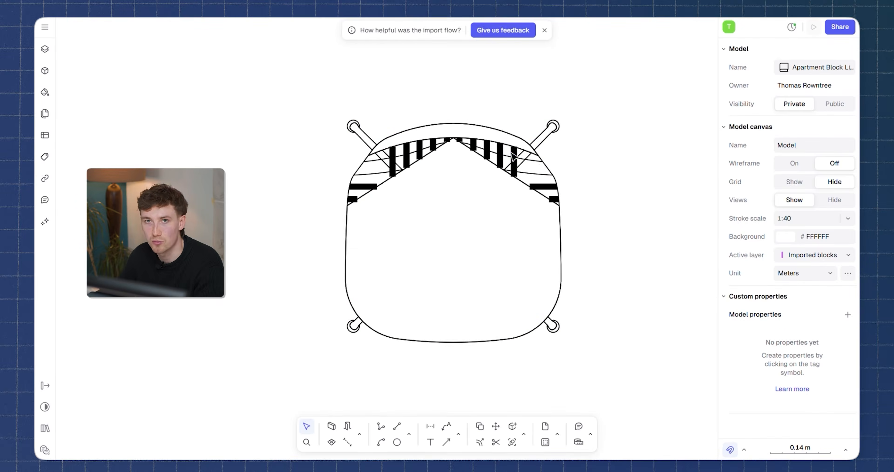
# Look over the furniture blocks in the apartment block library and inspect the properties of the Armchair modern double block.
pyautogui.scroll(-10, 514, 156)
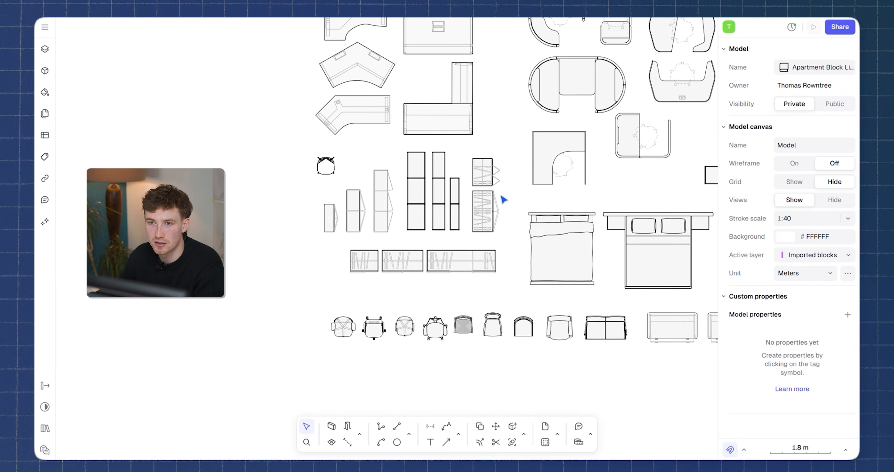
pyautogui.scroll(6, 464, 328)
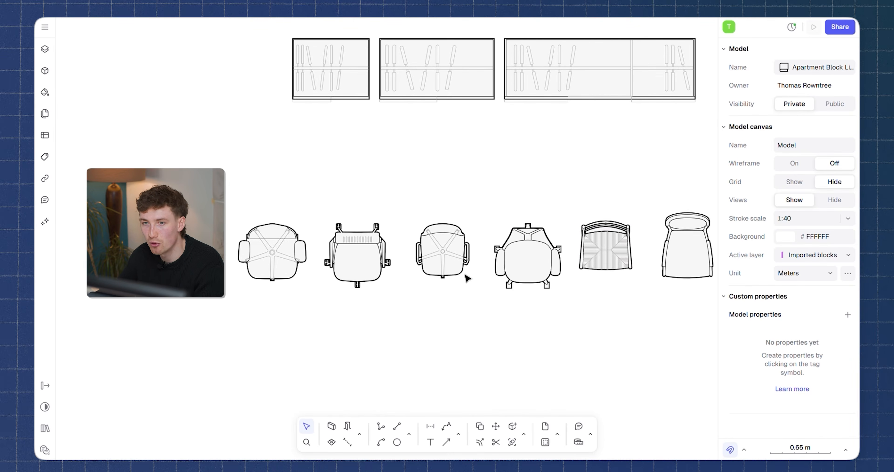
pyautogui.scroll(-3, 467, 277)
pyautogui.scroll(3, 552, 266)
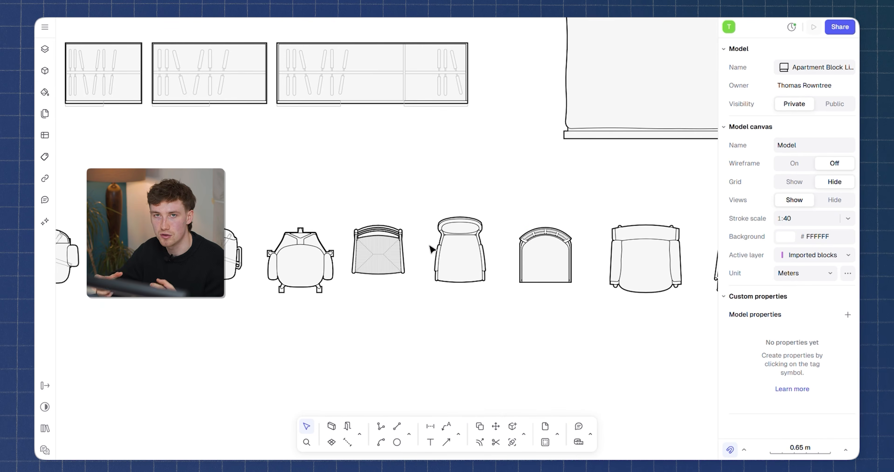
pyautogui.scroll(-3, 432, 249)
pyautogui.scroll(6, 562, 279)
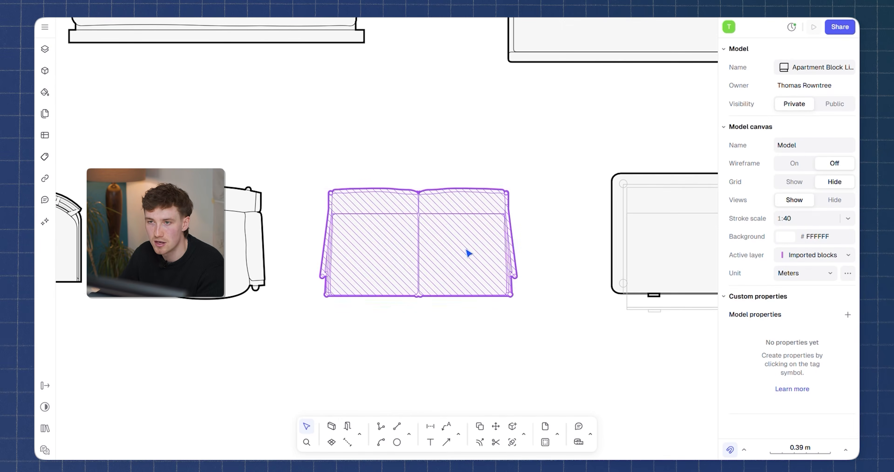
pyautogui.click(469, 254)
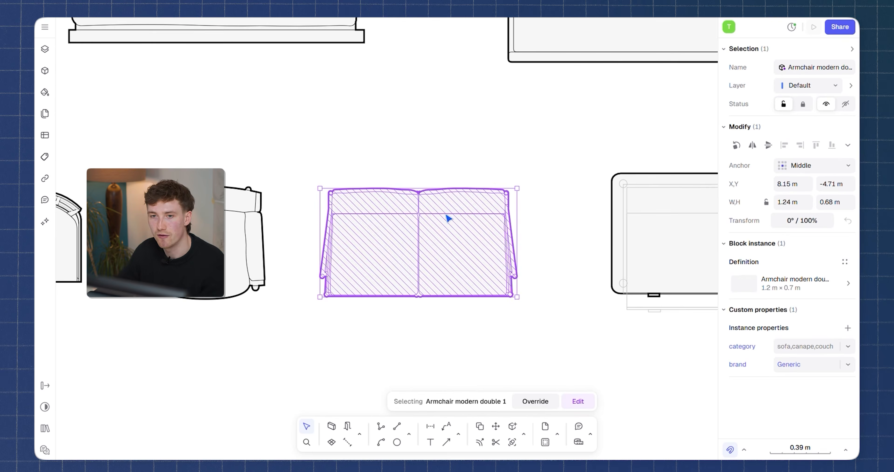
# Survey the furniture arranged in the apartment block library, from the beds and seating to the office booths and desks.
pyautogui.click(489, 147)
pyautogui.scroll(-5, 493, 149)
pyautogui.moveTo(539, 157)
pyautogui.mouseDown(button='middle')
pyautogui.moveTo(515, 194)
pyautogui.moveTo(494, 198)
pyautogui.mouseUp(button='middle')
pyautogui.scroll(-3, 590, 227)
pyautogui.moveTo(569, 222); pyautogui.dragTo(481, 272, button='middle')
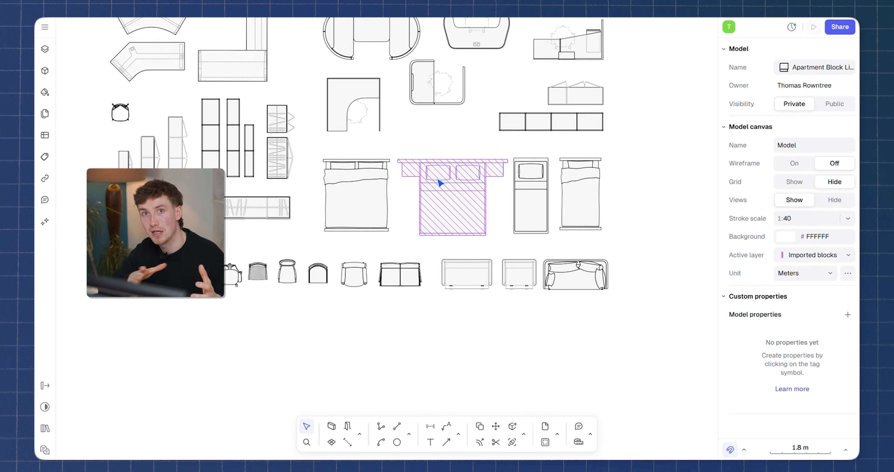
pyautogui.scroll(2, 465, 194)
pyautogui.scroll(-5, 463, 183)
pyautogui.scroll(8, 539, 134)
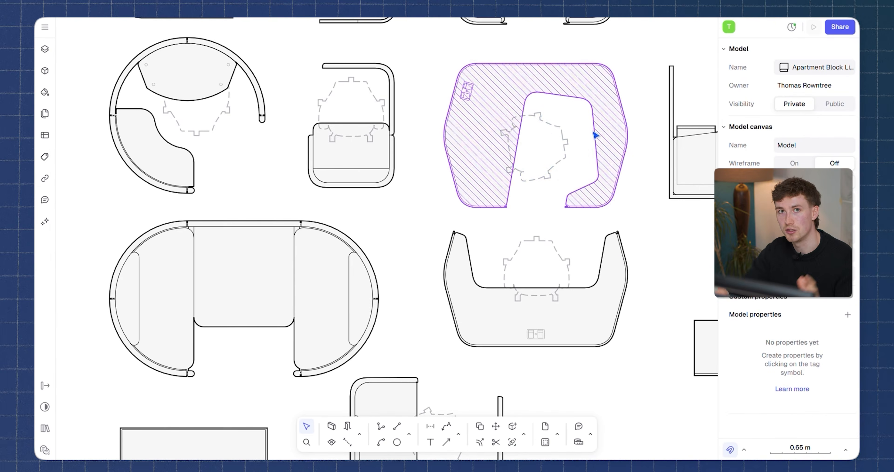
pyautogui.click(559, 129)
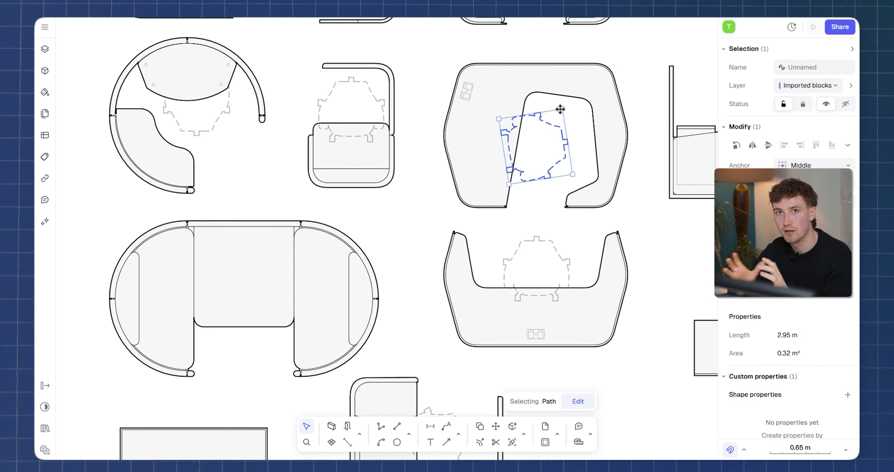
pyautogui.click(629, 66)
pyautogui.scroll(-6, 486, 206)
pyautogui.moveTo(357, 175); pyautogui.dragTo(445, 184, button='middle')
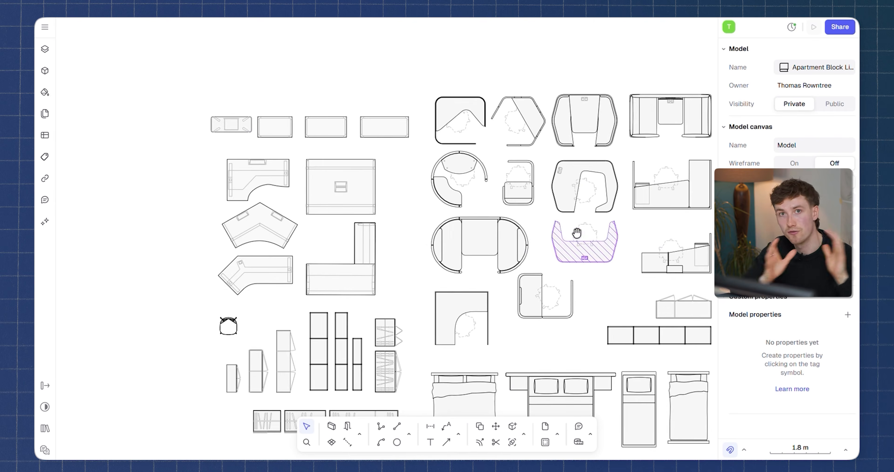
pyautogui.scroll(-3, 577, 232)
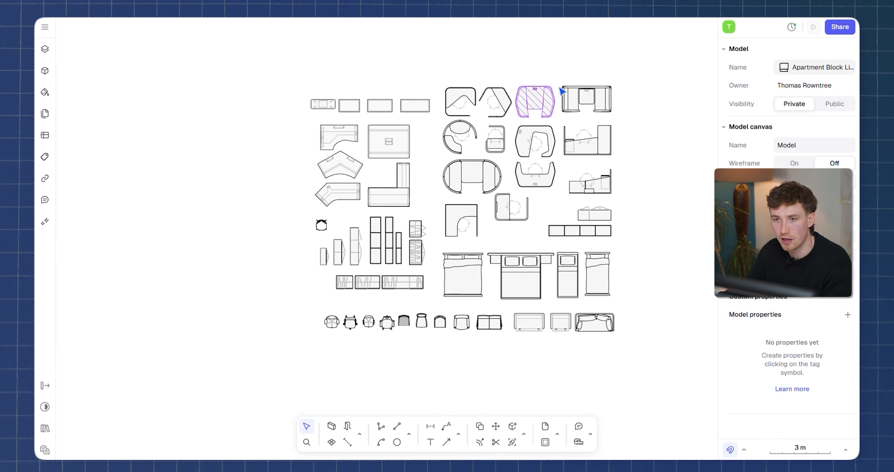
# Open the model's sharing settings and publish all blocks of the Apartment Block Library.
pyautogui.moveTo(661, 71)
pyautogui.mouseDown()
pyautogui.moveTo(319, 339)
pyautogui.moveTo(564, 154)
pyautogui.moveTo(638, 73)
pyautogui.mouseUp()
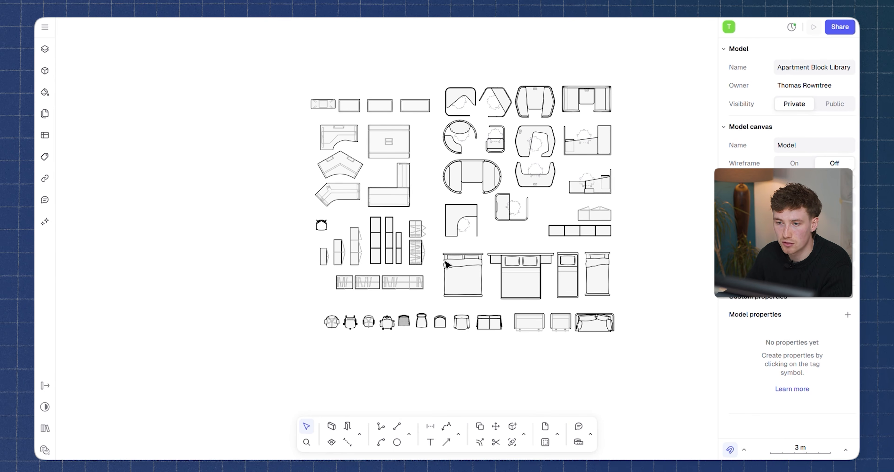
pyautogui.click(840, 28)
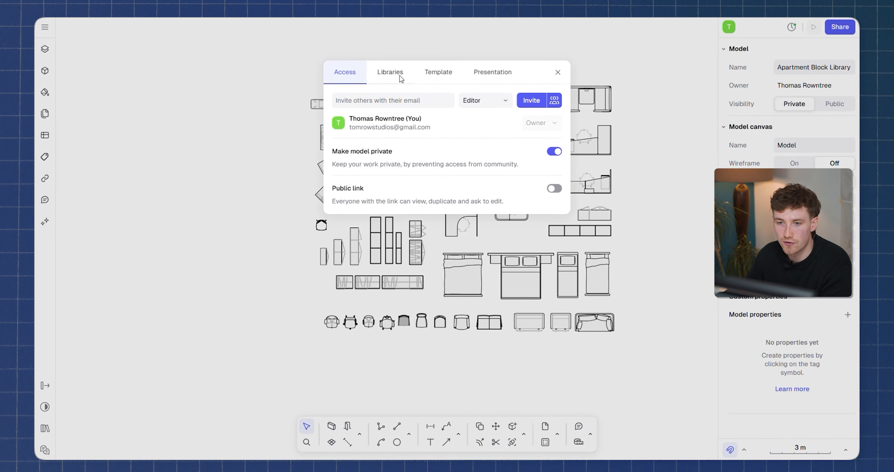
pyautogui.click(391, 74)
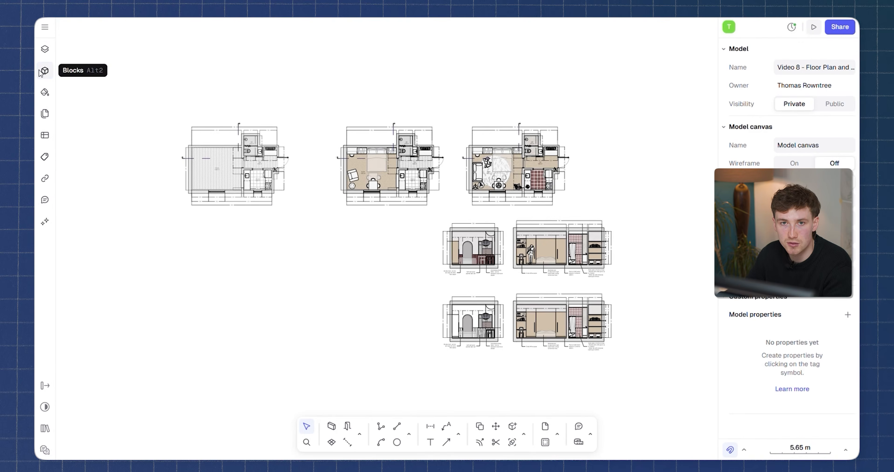
# In the Video 8 floor plan model, browse the published Apartment Block Library and place its Office chair block on the canvas.
pyautogui.click(45, 71)
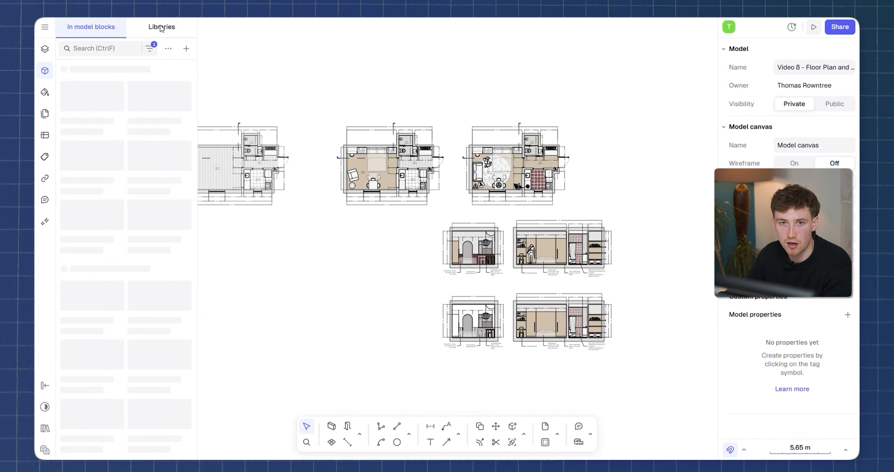
pyautogui.click(161, 28)
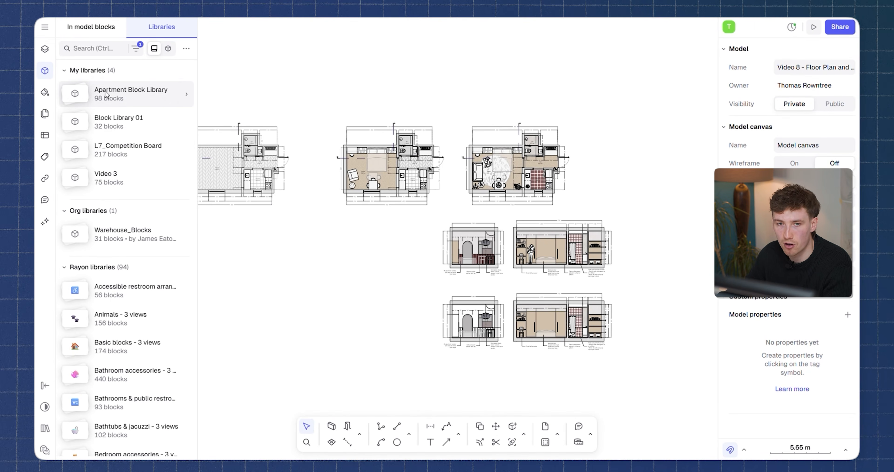
pyautogui.click(141, 102)
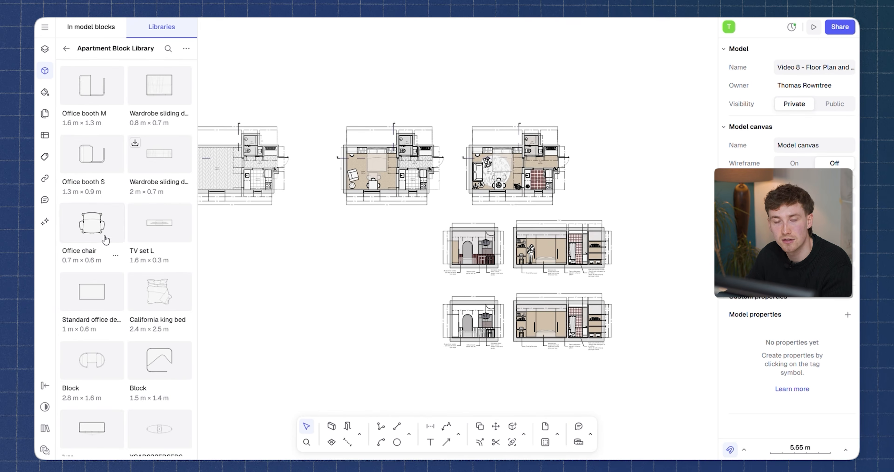
pyautogui.scroll(-5, 115, 313)
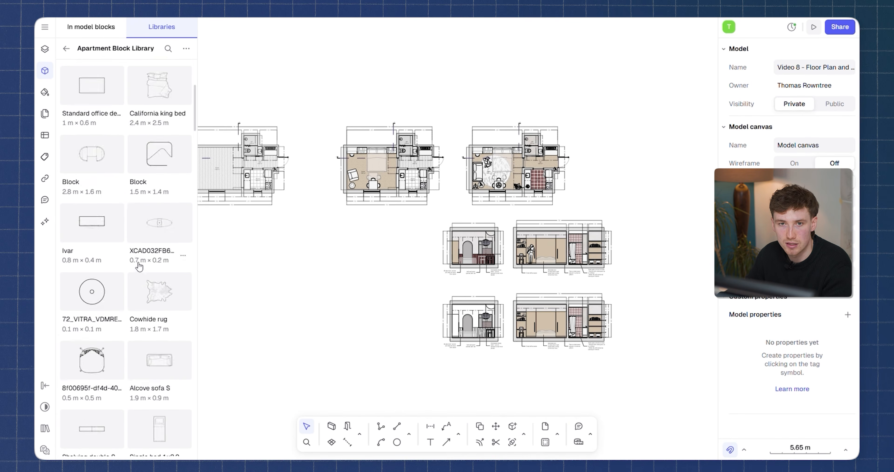
pyautogui.scroll(5, 139, 267)
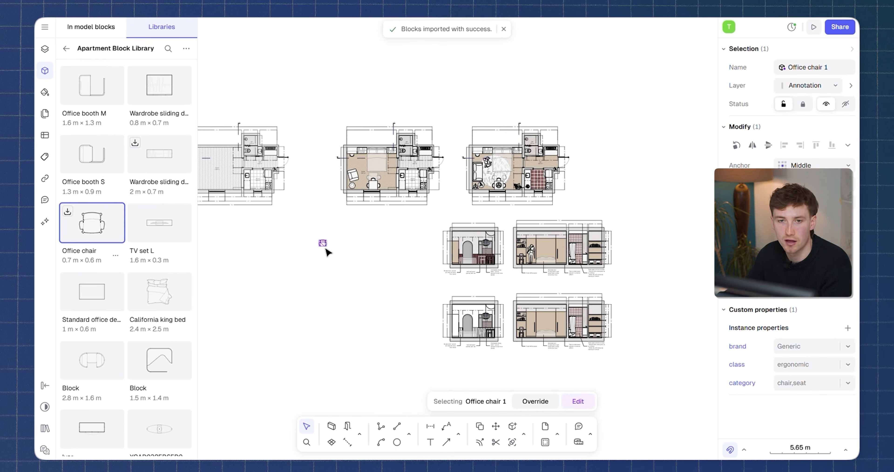
# Move the office chair into the studio of the furnished floor plan, onto the open floor beside the bed.
pyautogui.scroll(10, 325, 248)
pyautogui.moveTo(289, 241); pyautogui.dragTo(499, 132)
pyautogui.scroll(-5, 503, 187)
pyautogui.moveTo(523, 177); pyautogui.dragTo(415, 316, button='middle')
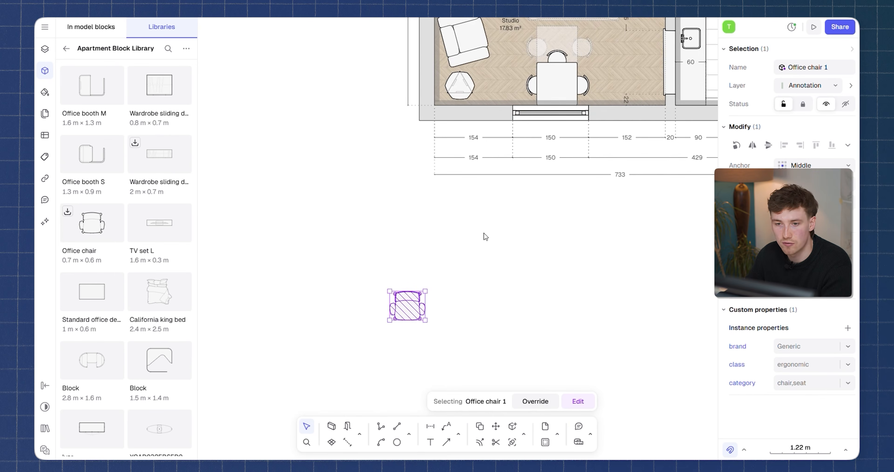
pyautogui.moveTo(486, 279); pyautogui.dragTo(323, 343, button='middle')
pyautogui.moveTo(241, 366); pyautogui.dragTo(335, 38)
pyautogui.moveTo(334, 38); pyautogui.dragTo(332, 158, button='middle')
pyautogui.scroll(5, 331, 154)
pyautogui.moveTo(324, 188); pyautogui.dragTo(278, 231, button='middle')
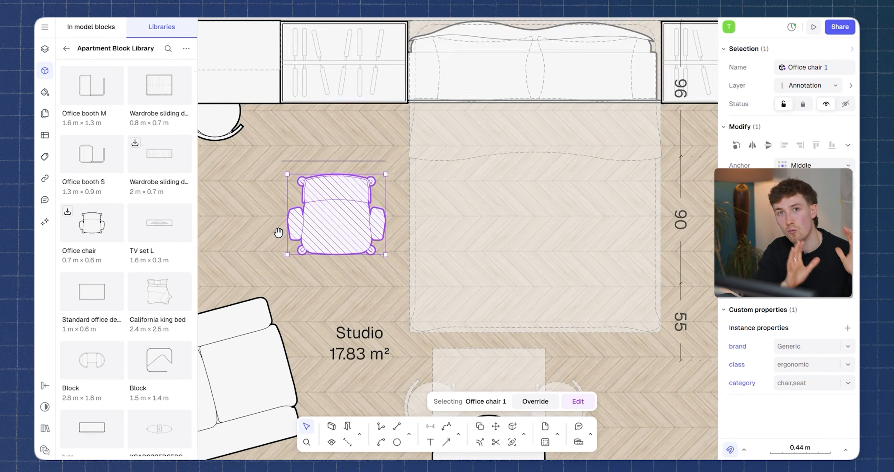
# Rotate the office chair to face the desk at a slight angle and move it up against the desk beside the wardrobe.
pyautogui.scroll(-3, 283, 230)
pyautogui.moveTo(332, 199); pyautogui.dragTo(338, 190)
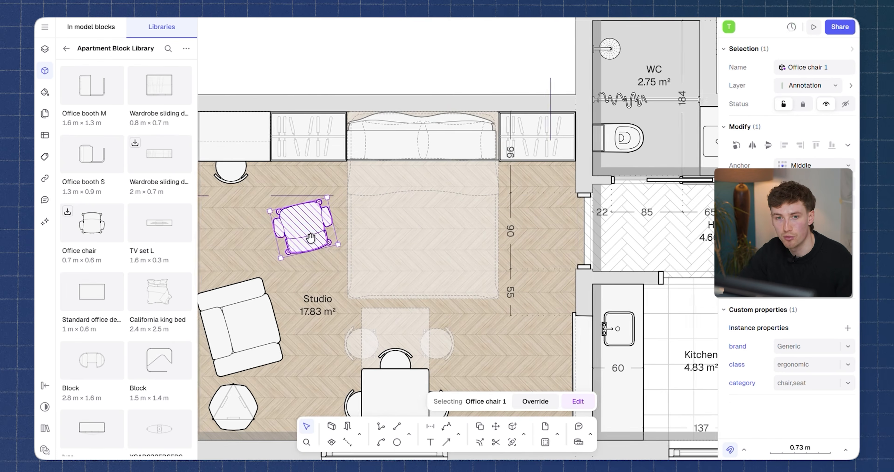
pyautogui.moveTo(222, 174); pyautogui.dragTo(294, 191, button='middle')
pyautogui.click(292, 189)
pyautogui.press('Escape')
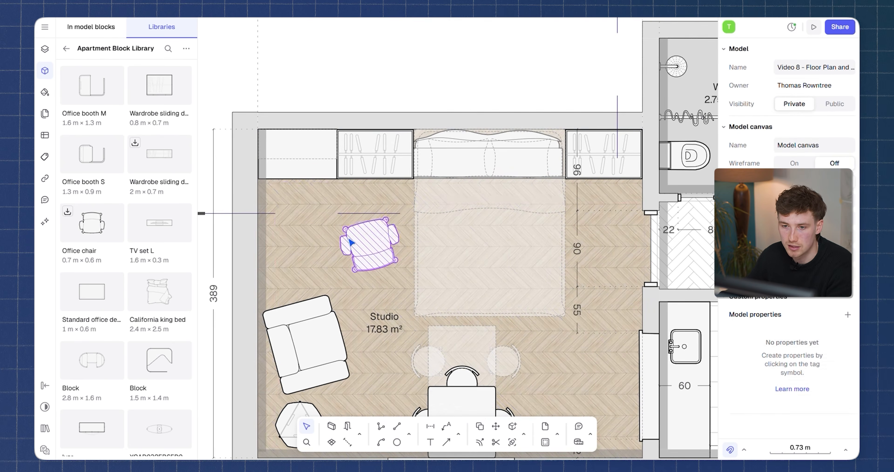
pyautogui.moveTo(369, 243); pyautogui.dragTo(306, 200)
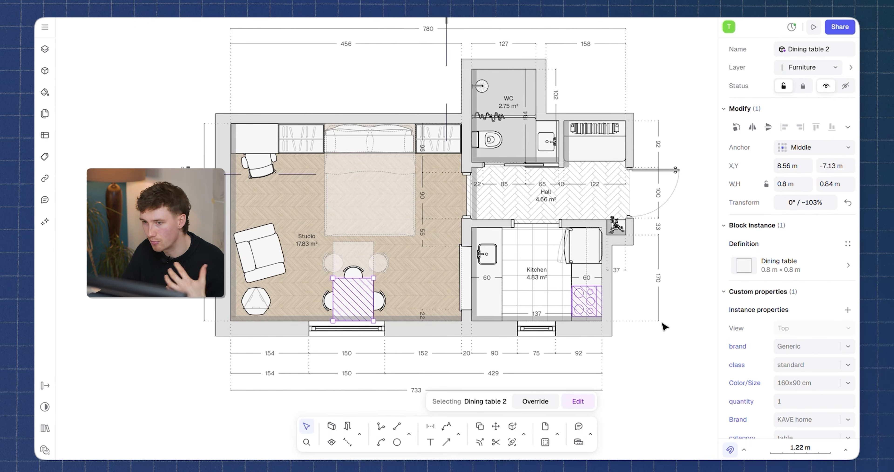
# Inspect the custom properties of the hexagonal coffee table and of the Armchair basic square L block in the studio.
pyautogui.scroll(-3, 771, 276)
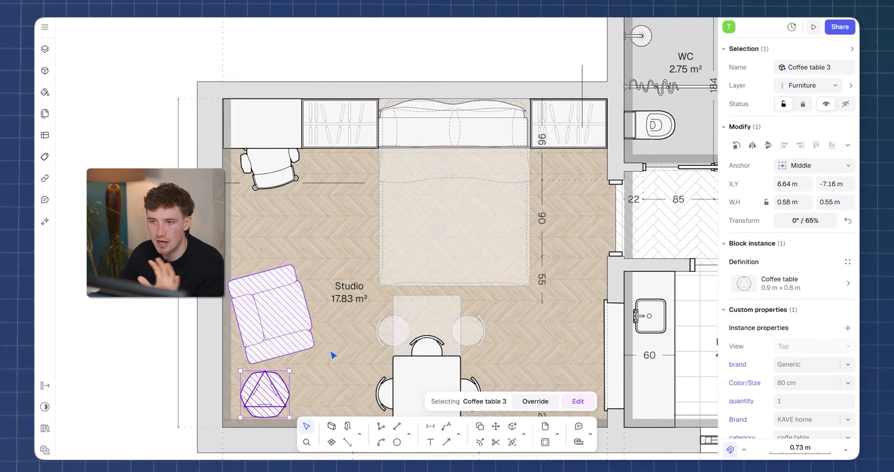
pyautogui.scroll(-2, 333, 355)
pyautogui.scroll(-3, 767, 351)
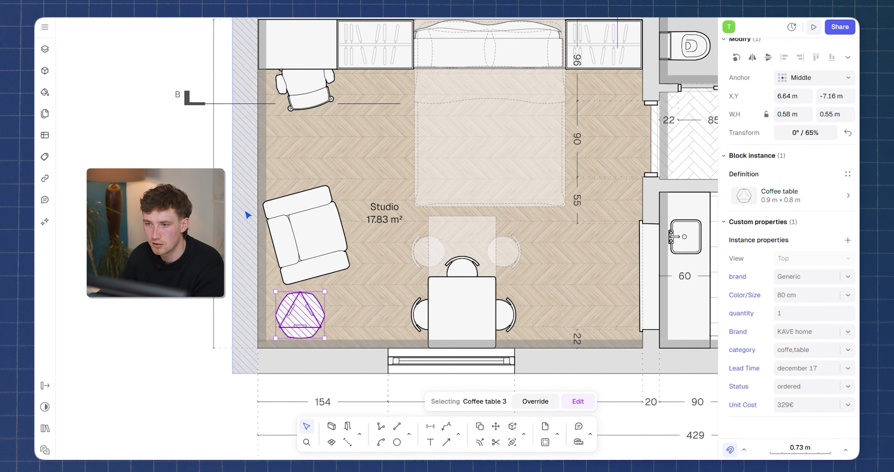
pyautogui.click(308, 233)
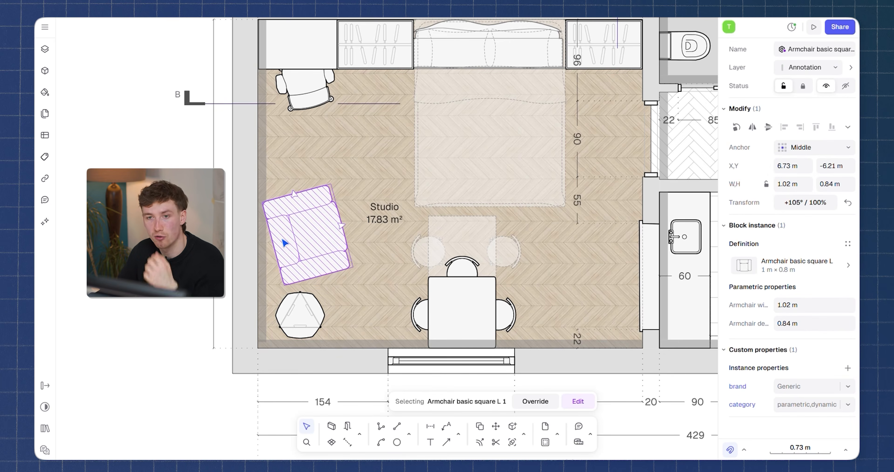
pyautogui.moveTo(299, 230); pyautogui.dragTo(327, 216, button='middle')
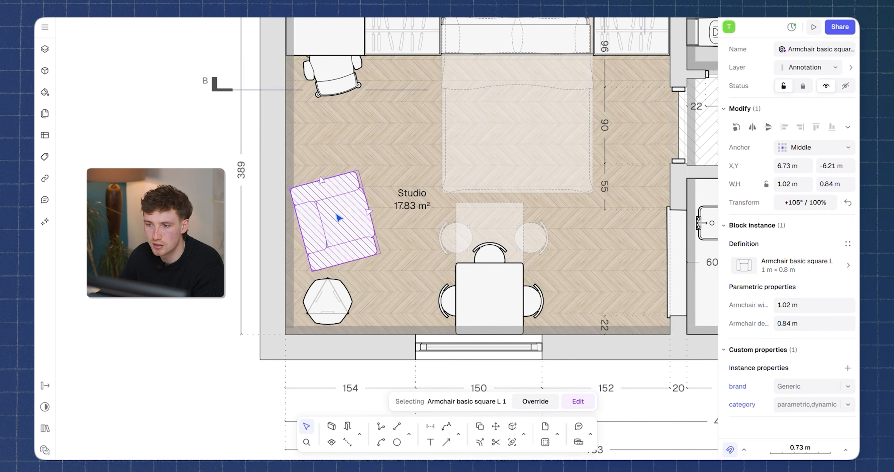
pyautogui.scroll(3, 339, 218)
pyautogui.scroll(-5, 388, 246)
pyautogui.moveTo(387, 246); pyautogui.dragTo(434, 232, button='middle')
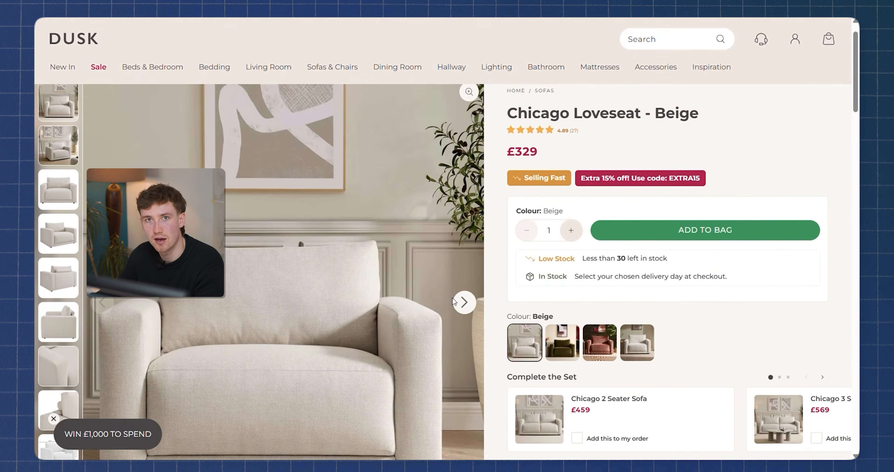
# Switch to the DUSK website and read the name, colour and price of the Chicago Loveseat - Beige.
pyautogui.scroll(-2, 491, 311)
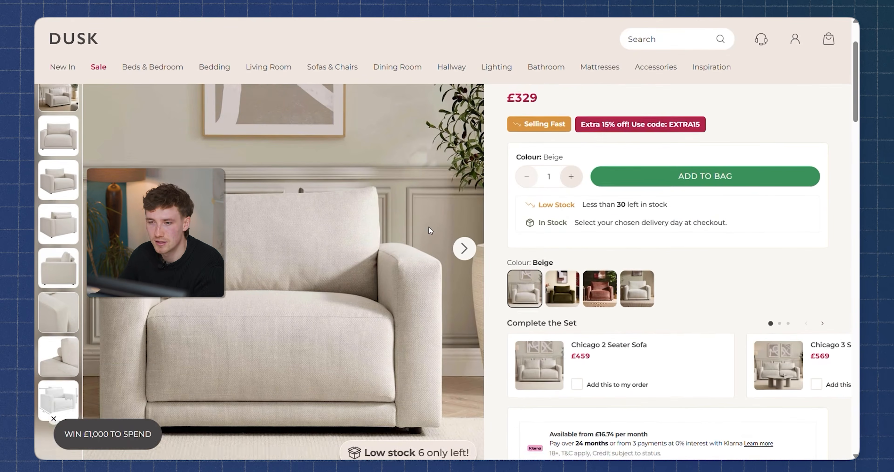
pyautogui.scroll(5, 430, 230)
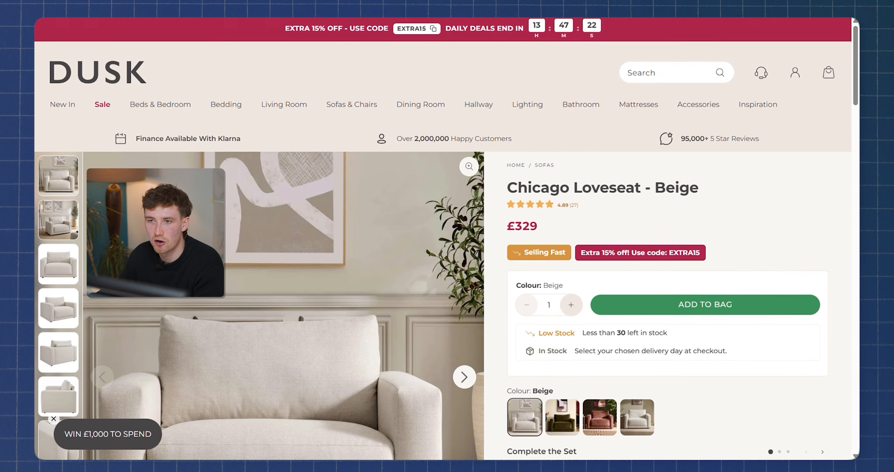
pyautogui.moveTo(507, 187); pyautogui.dragTo(700, 190)
pyautogui.click(776, 206)
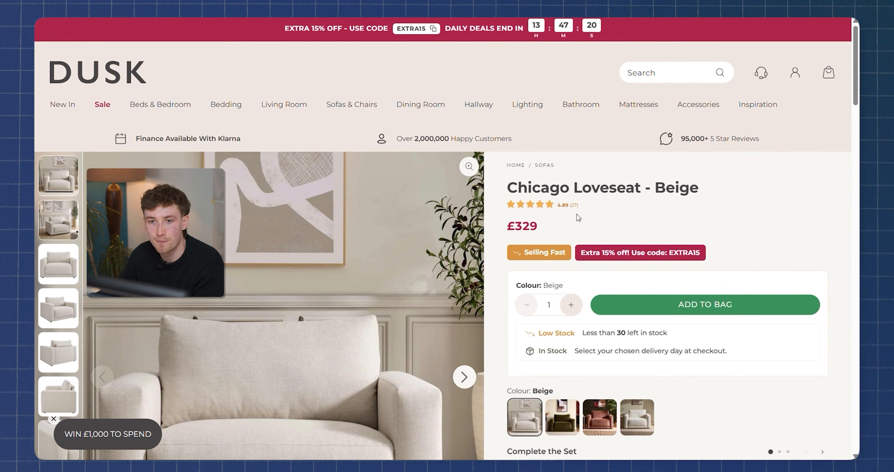
pyautogui.scroll(-3, 595, 229)
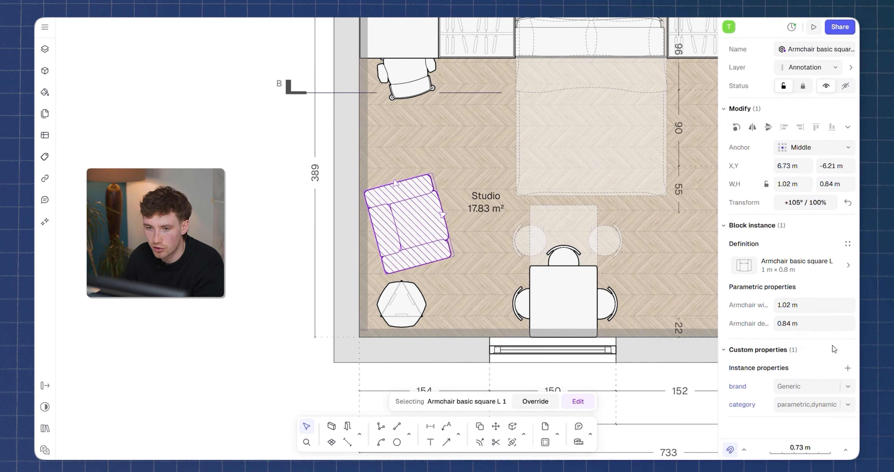
# Add the color property to the selected armchair block in the floor plan and set it to Beige.
pyautogui.click(848, 367)
pyautogui.click(594, 318)
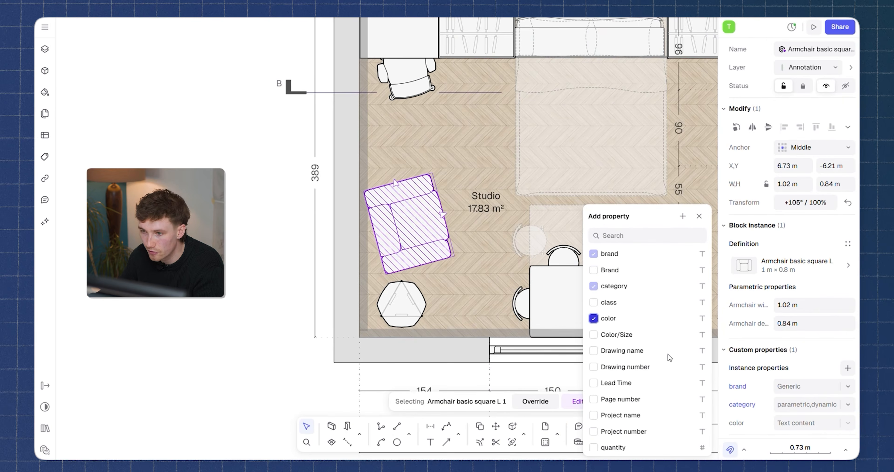
pyautogui.click(792, 425)
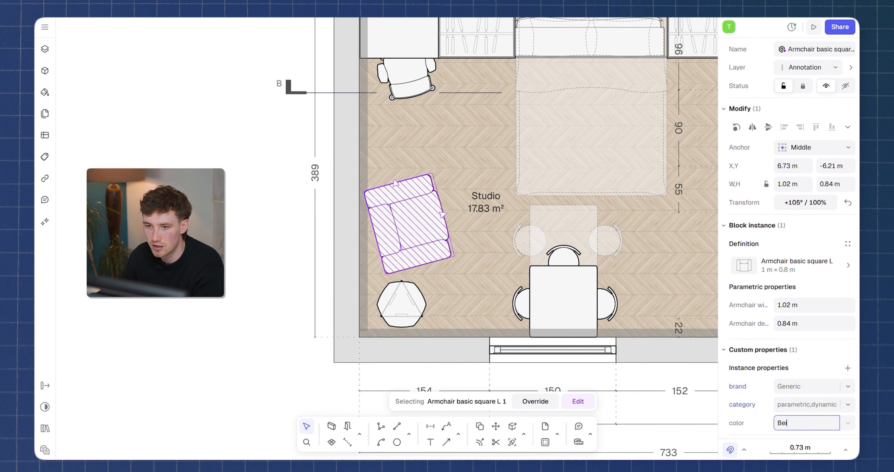
pyautogui.write('Beige')
# Add the Unit Cost property to the armchair block and set it to £329.
pyautogui.click(848, 368)
pyautogui.scroll(-5, 604, 416)
pyautogui.click(604, 445)
pyautogui.click(799, 404)
pyautogui.write('£329')
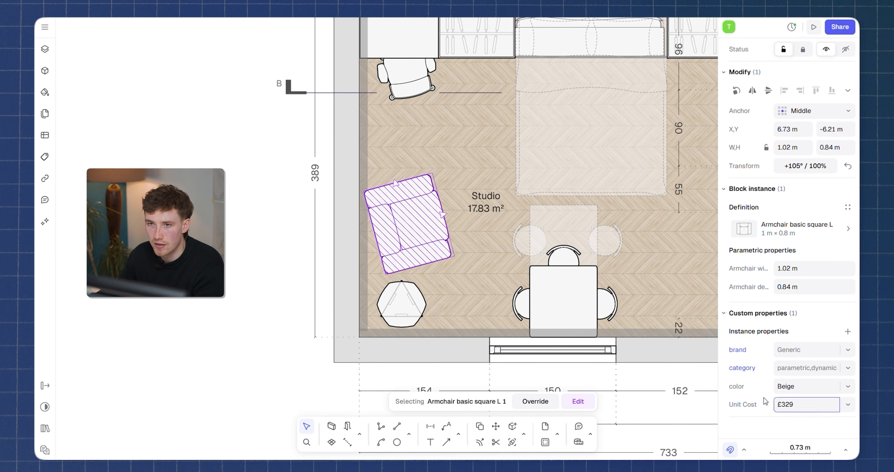
pyautogui.click(776, 429)
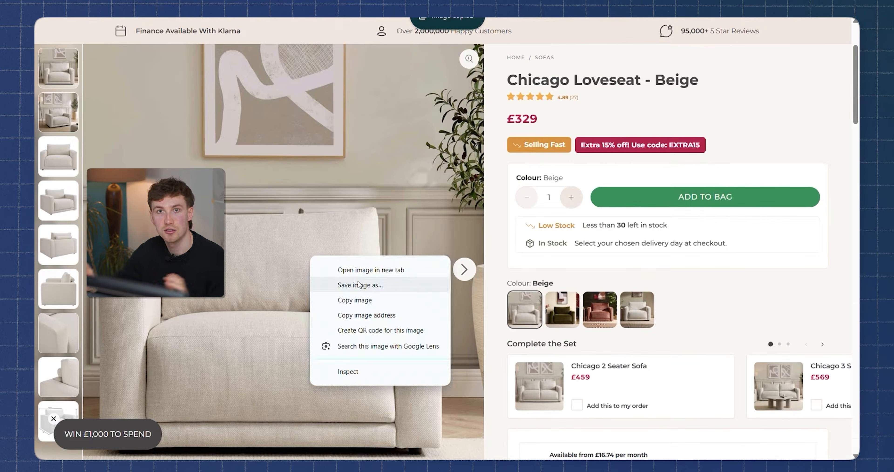
pyautogui.click(351, 301)
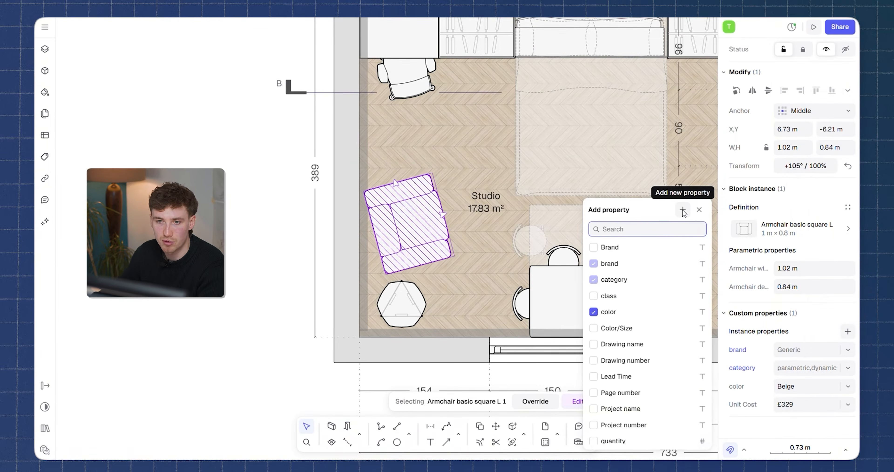
# Create a Product Image property of type Image on the armchair block and attach the chicago-loveseat-beige-4215340 picture.
pyautogui.click(682, 210)
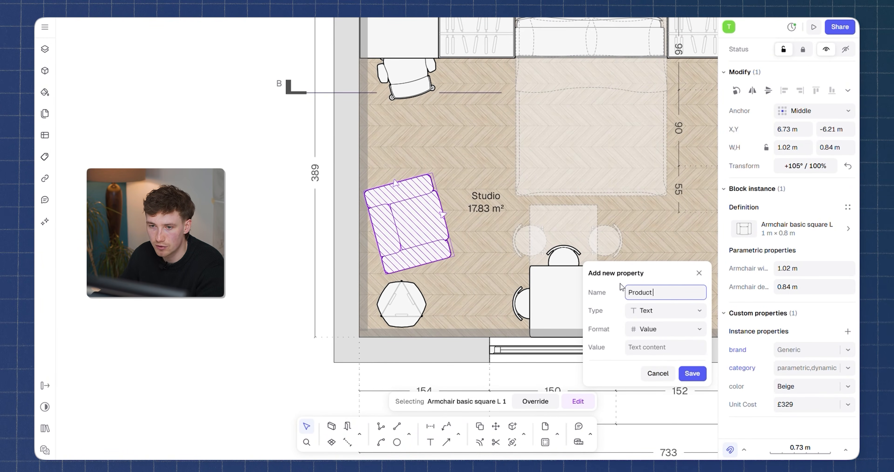
pyautogui.click(648, 313)
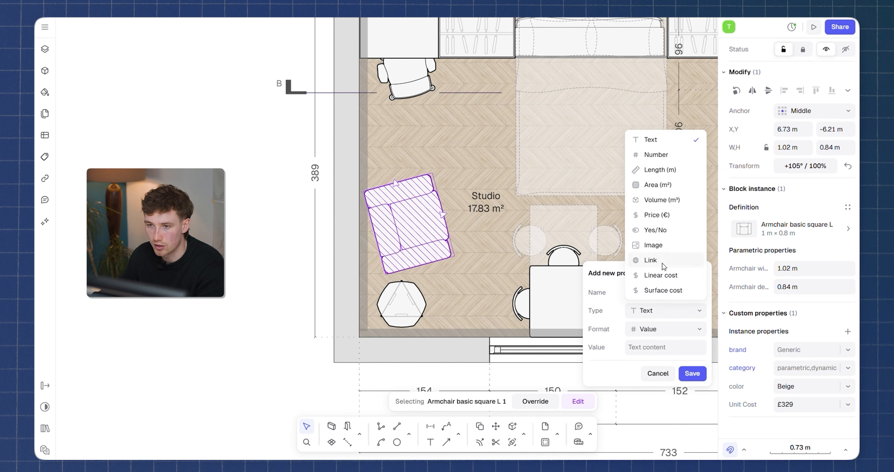
pyautogui.click(661, 245)
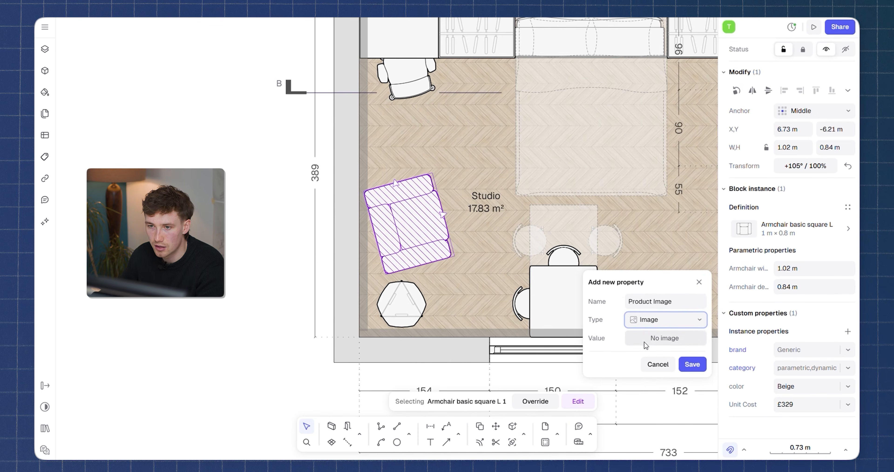
pyautogui.click(691, 364)
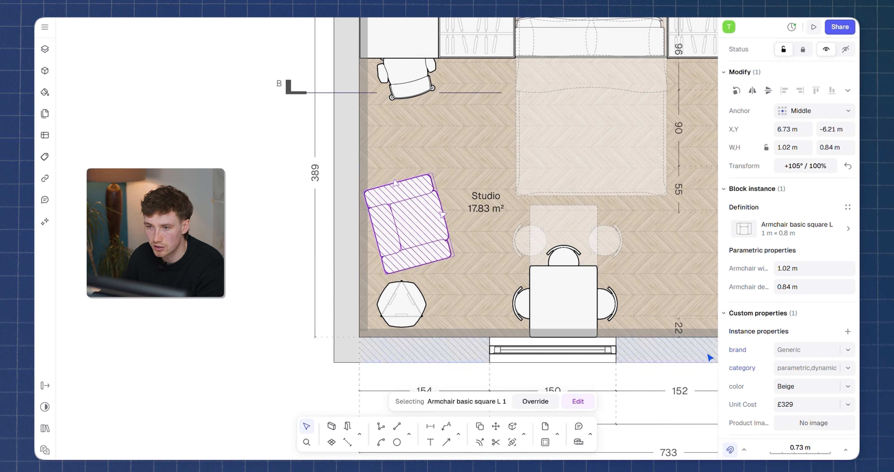
pyautogui.click(789, 426)
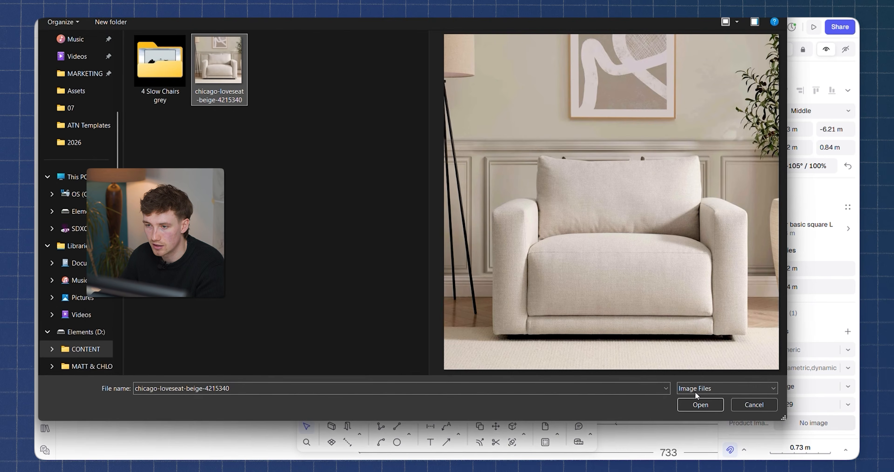
pyautogui.click(701, 405)
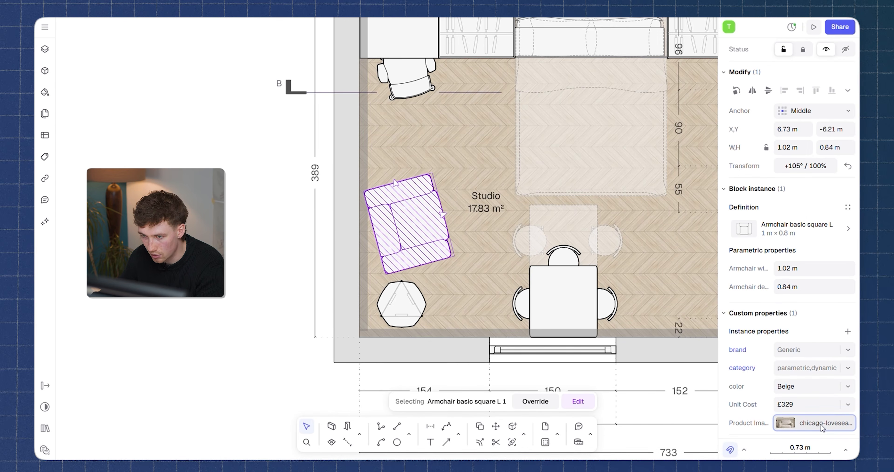
pyautogui.scroll(-1, 822, 428)
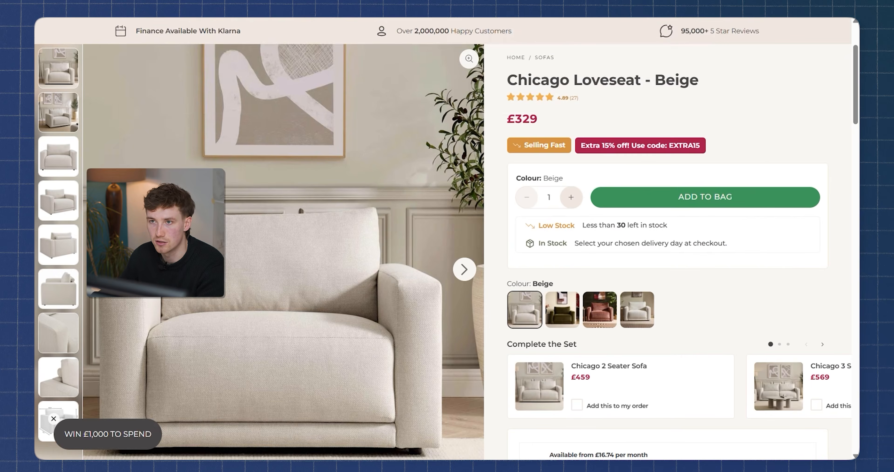
# Create a Product Link property of type Link on the armchair block and fill in the dusk.com address of the Chicago Loveseat - Beige.
pyautogui.hotkey('ctrl', 'l')
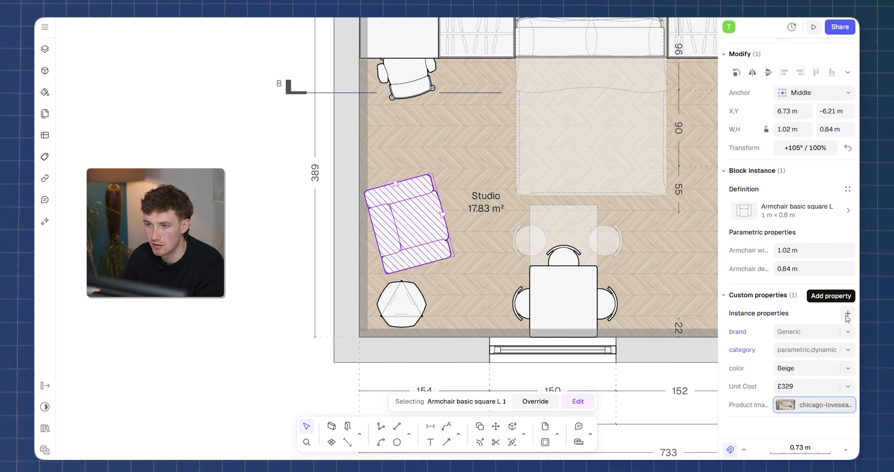
pyautogui.click(848, 314)
pyautogui.scroll(-4, 627, 349)
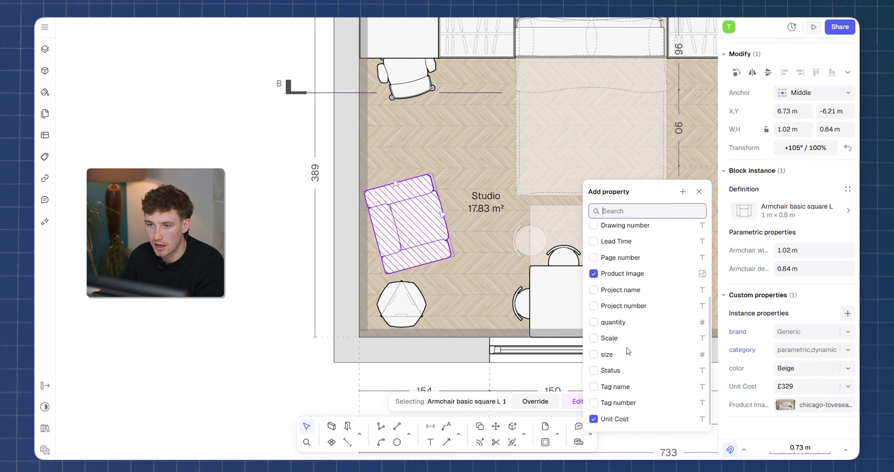
pyautogui.click(682, 192)
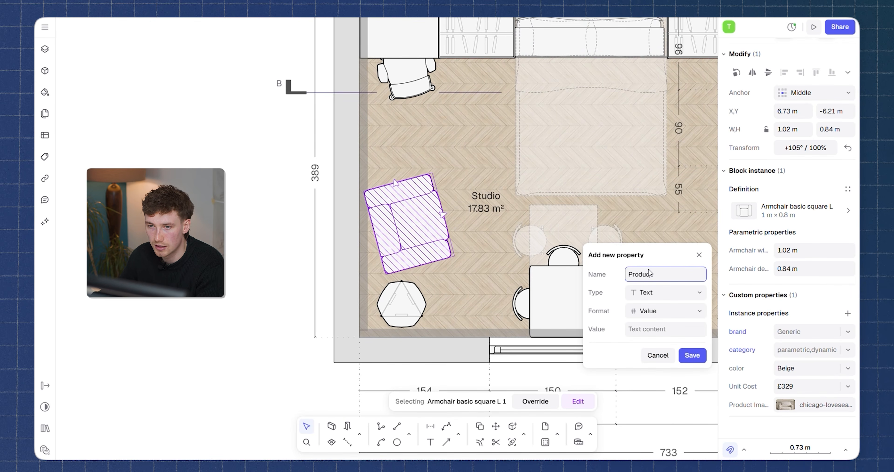
pyautogui.click(672, 292)
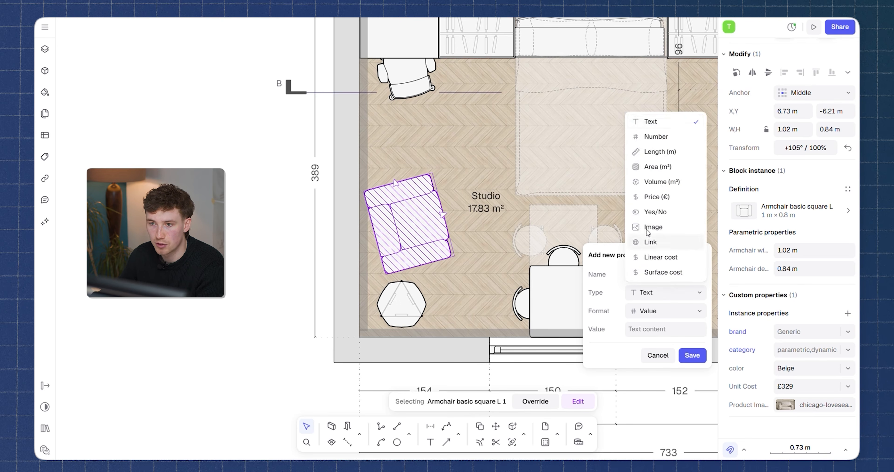
pyautogui.click(660, 244)
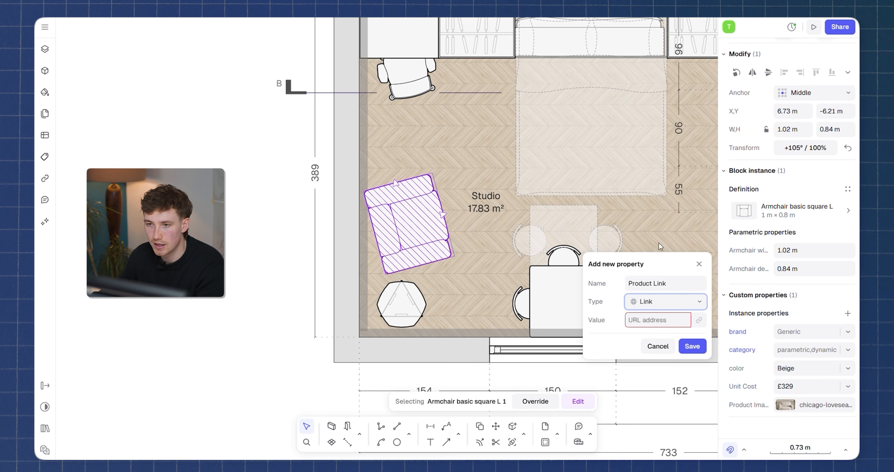
pyautogui.click(692, 346)
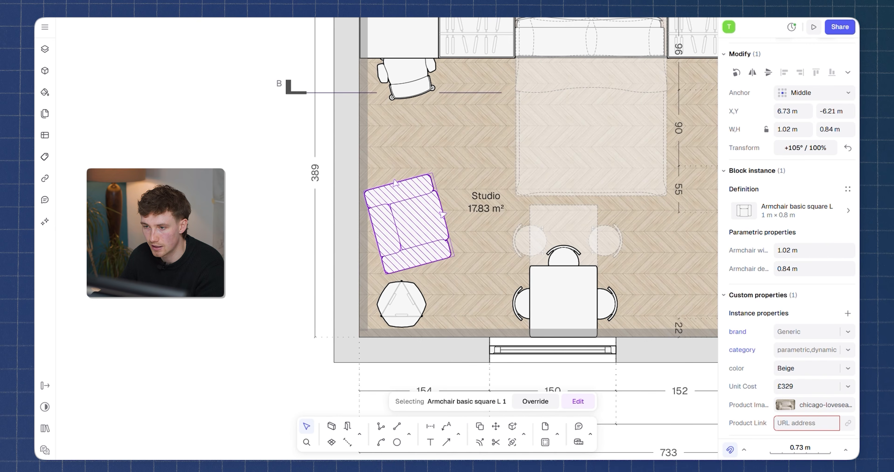
pyautogui.click(848, 423)
pyautogui.scroll(-1, 848, 423)
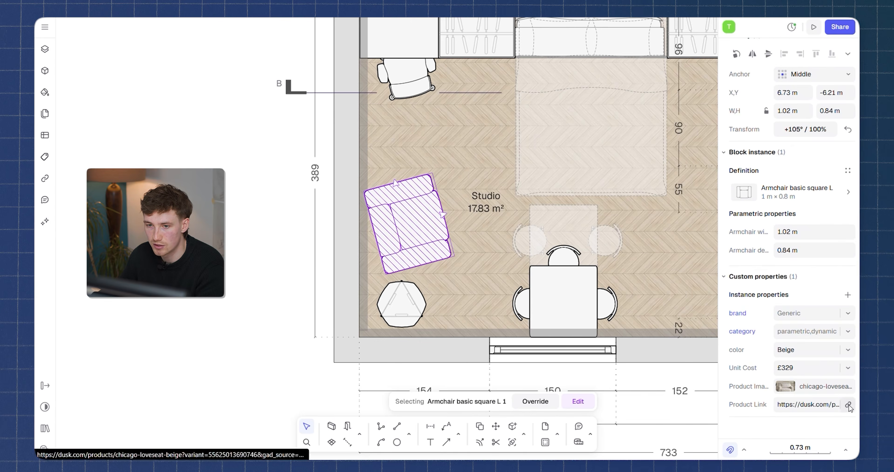
# Follow the armchair's product link and view the Chicago Loveseat - Beige page on the DUSK website.
pyautogui.click(849, 405)
pyautogui.scroll(-1, 592, 301)
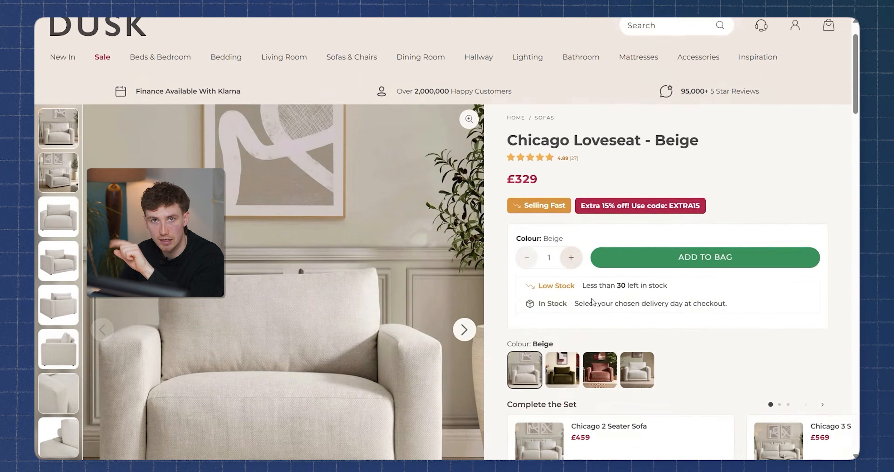
pyautogui.scroll(-3, 593, 301)
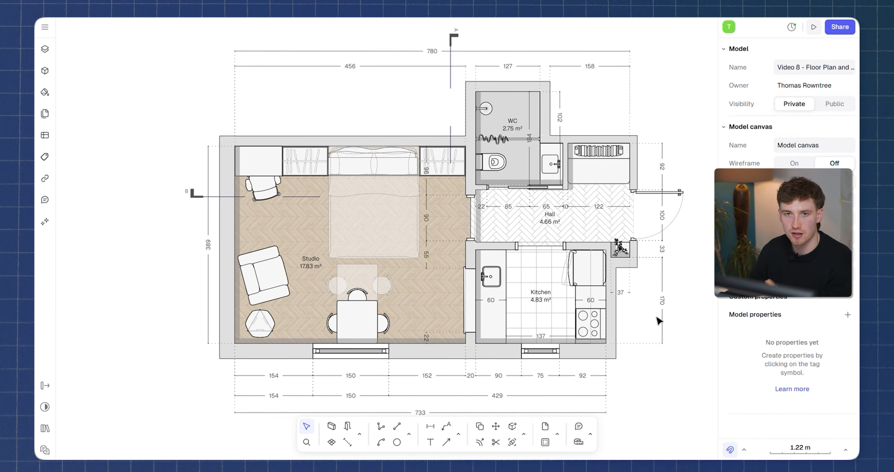
# Create a new table for the model and look through the elements listed in it.
pyautogui.click(45, 135)
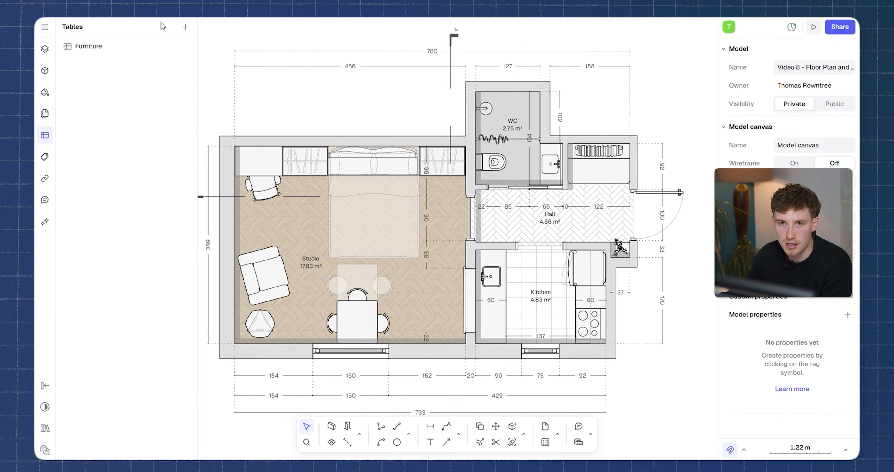
pyautogui.click(186, 28)
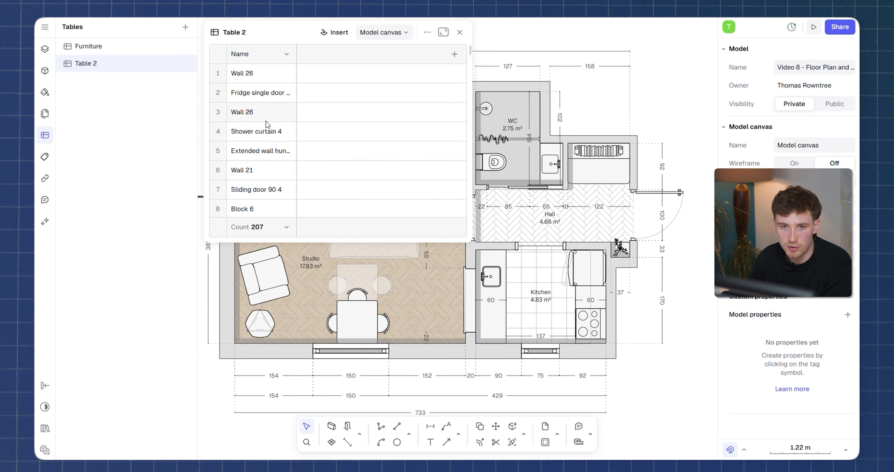
pyautogui.scroll(-12, 278, 125)
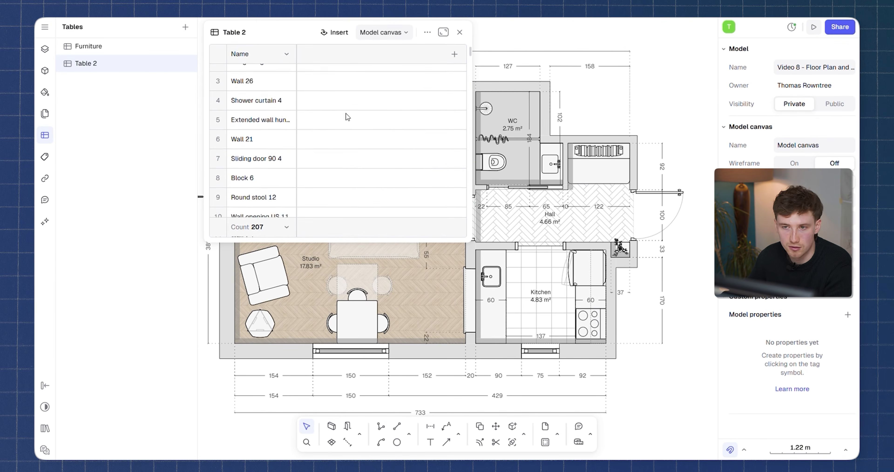
pyautogui.scroll(12, 272, 135)
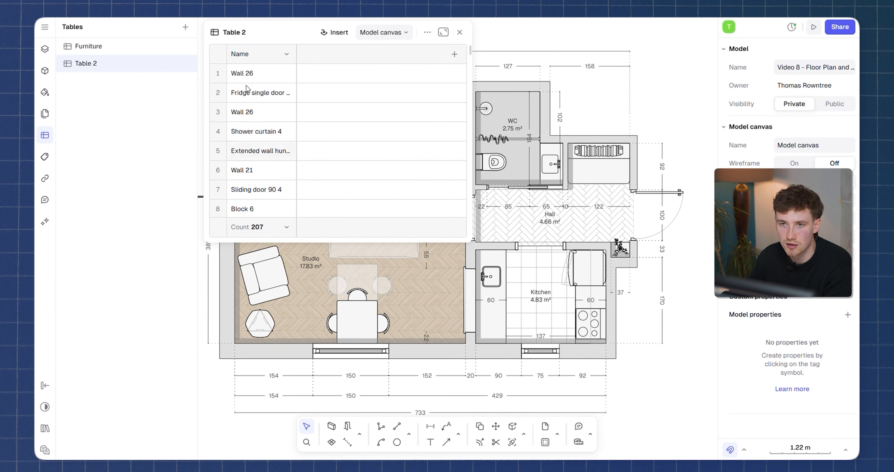
# Exclude the Zone and Wall categories from the new table, keeping only Block instance.
pyautogui.click(429, 33)
pyautogui.moveTo(450, 85)
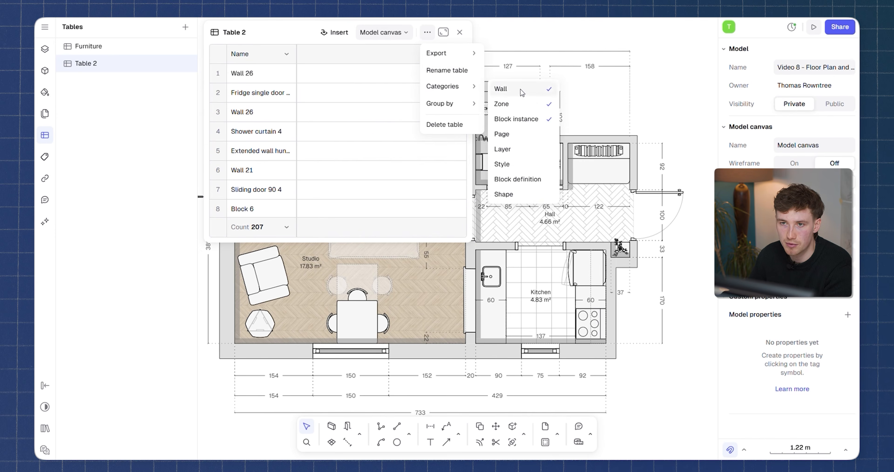
pyautogui.click(522, 103)
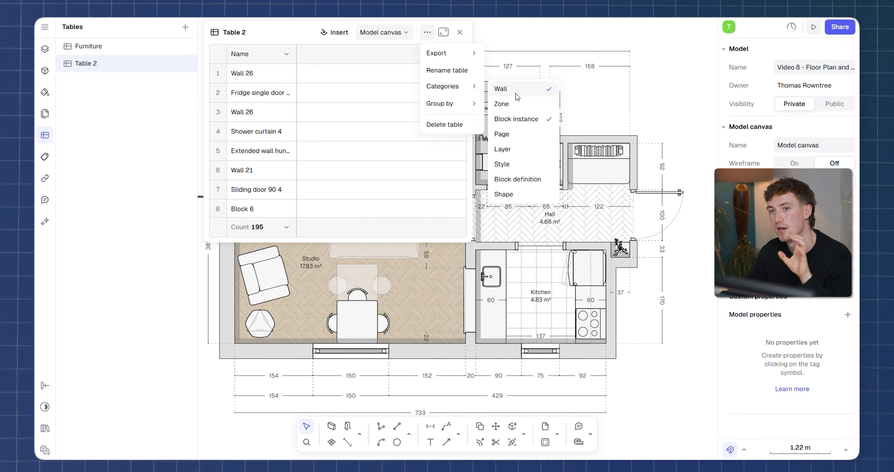
pyautogui.click(522, 90)
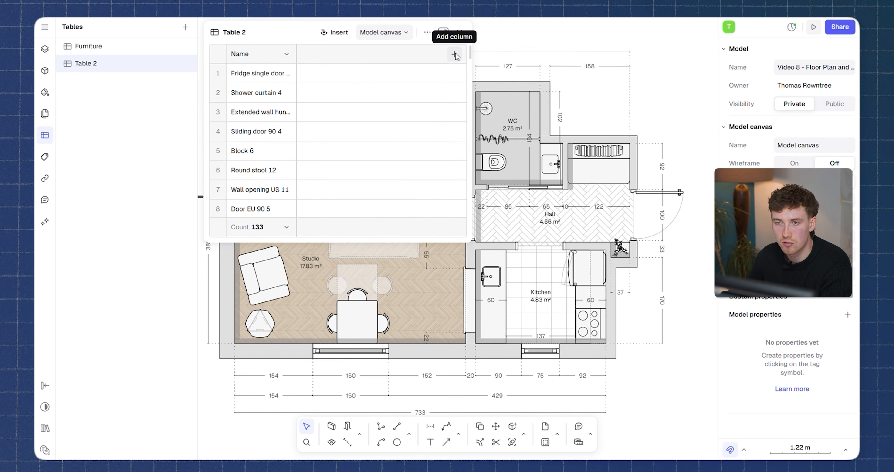
pyautogui.click(455, 54)
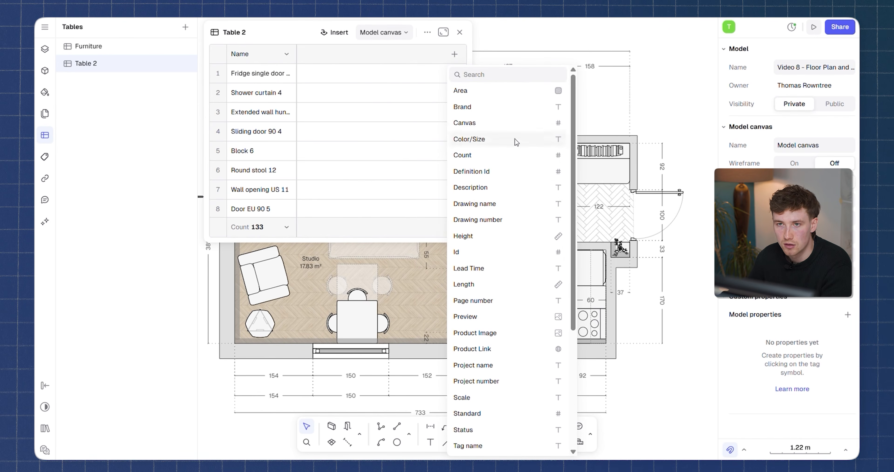
pyautogui.scroll(-5, 509, 171)
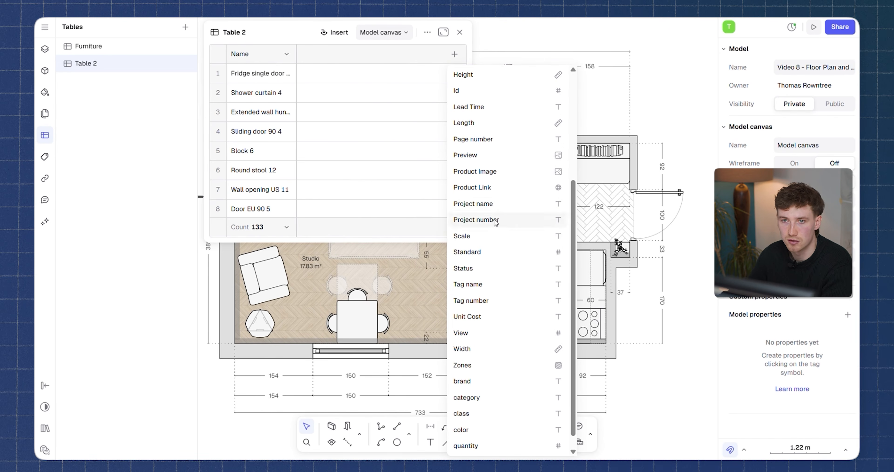
pyautogui.scroll(3, 510, 229)
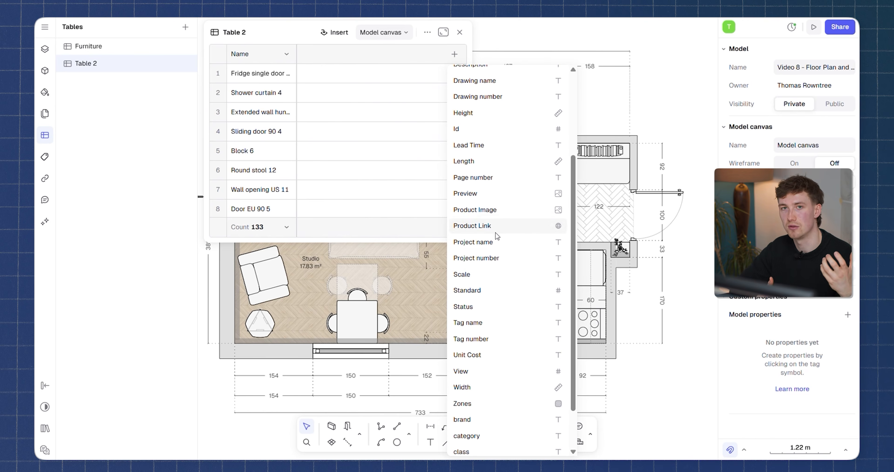
pyautogui.click(486, 241)
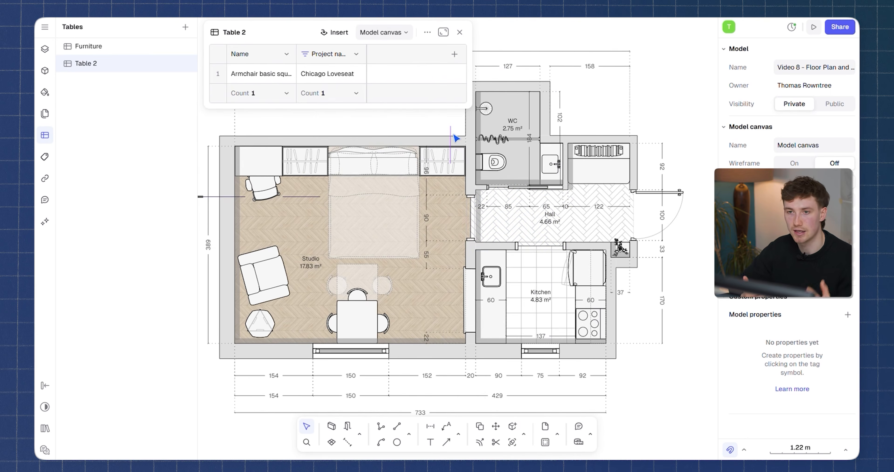
pyautogui.hotkey('ctrl', 'z')
# Add the category and Brand columns to Table 2 and look through its rows.
pyautogui.click(454, 54)
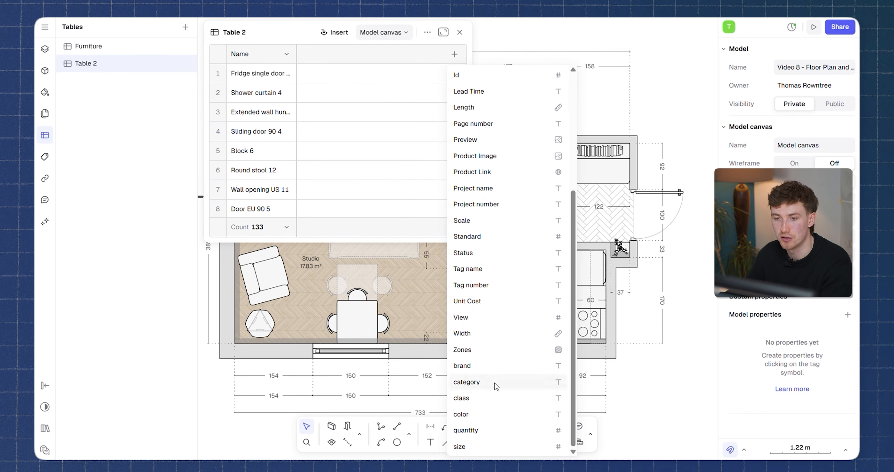
pyautogui.click(466, 382)
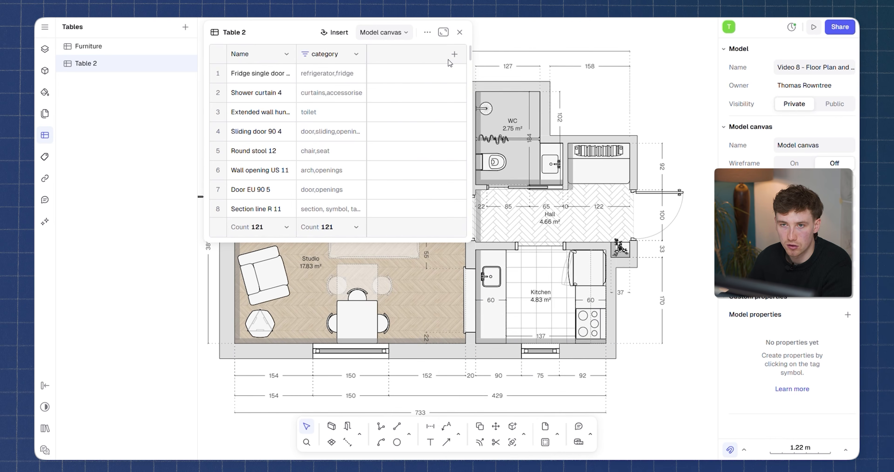
pyautogui.click(454, 54)
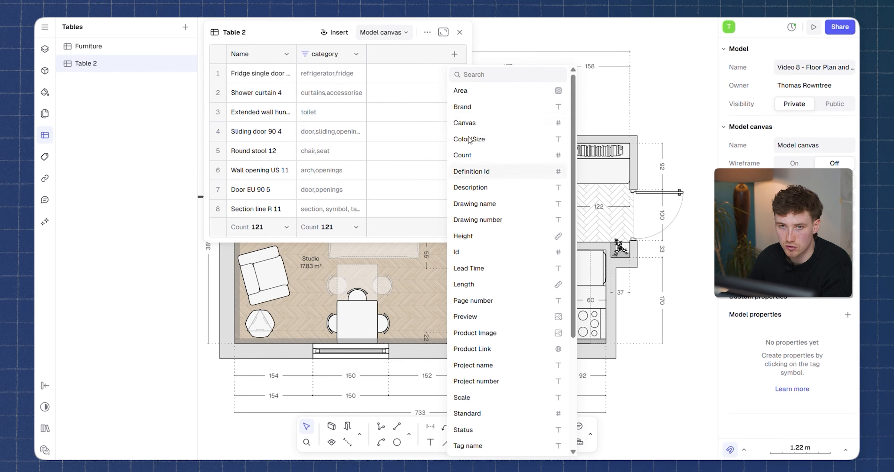
pyautogui.click(486, 107)
pyautogui.scroll(-6, 397, 101)
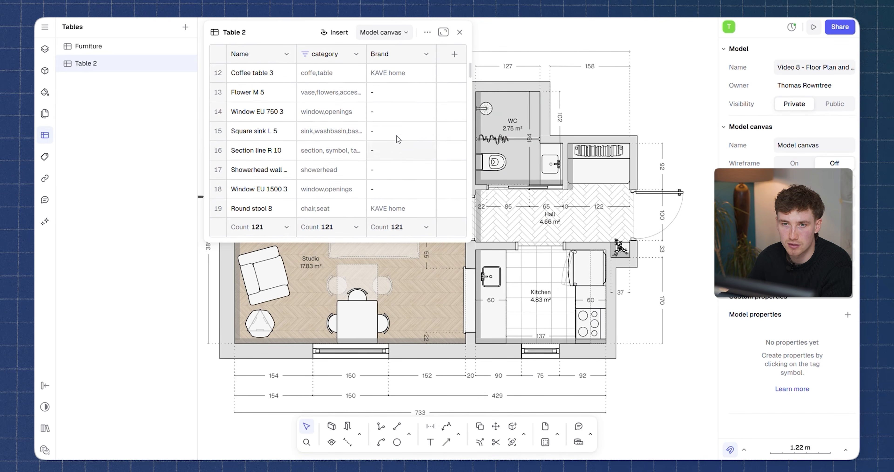
pyautogui.scroll(2, 397, 140)
# Add the Product Image and Product Link columns to Table 2.
pyautogui.click(454, 55)
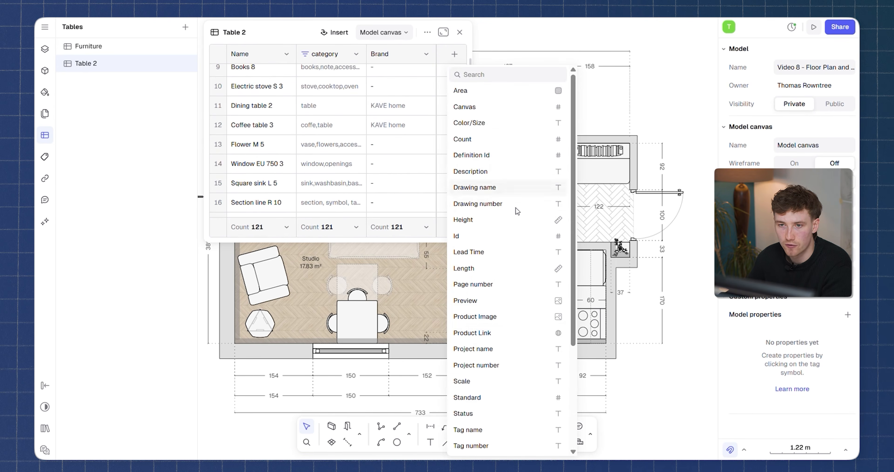
pyautogui.click(486, 316)
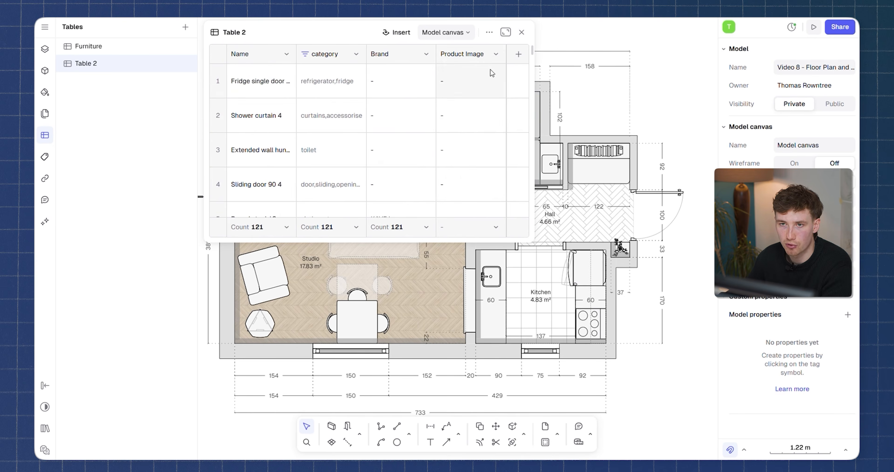
pyautogui.scroll(-5, 467, 133)
pyautogui.click(519, 53)
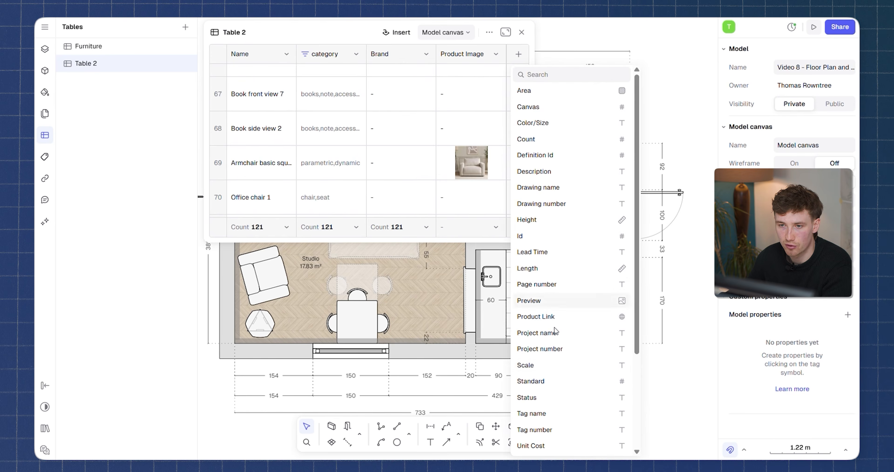
pyautogui.click(536, 316)
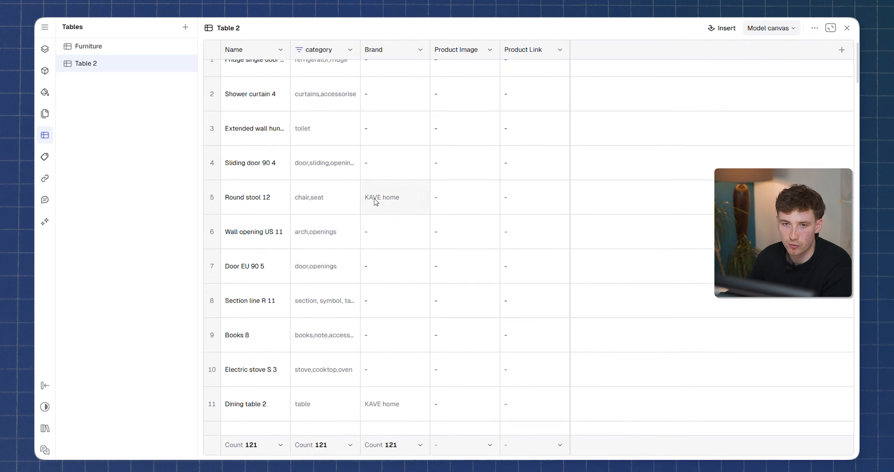
# Group the Table 2 rows by Brand and add a quantity column to the table.
pyautogui.scroll(-4, 376, 199)
pyautogui.scroll(4, 378, 201)
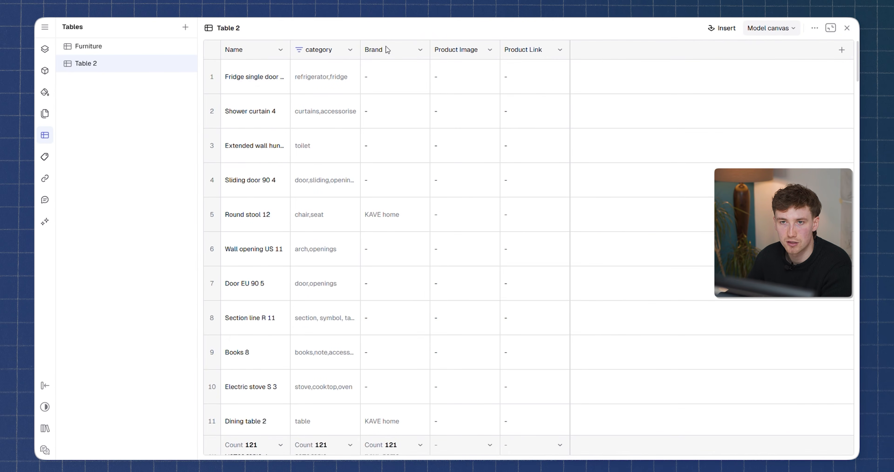
pyautogui.click(421, 50)
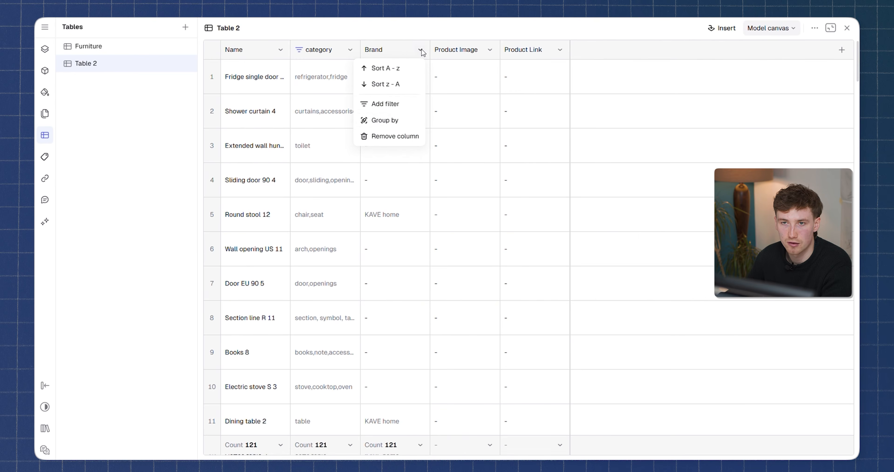
pyautogui.click(398, 121)
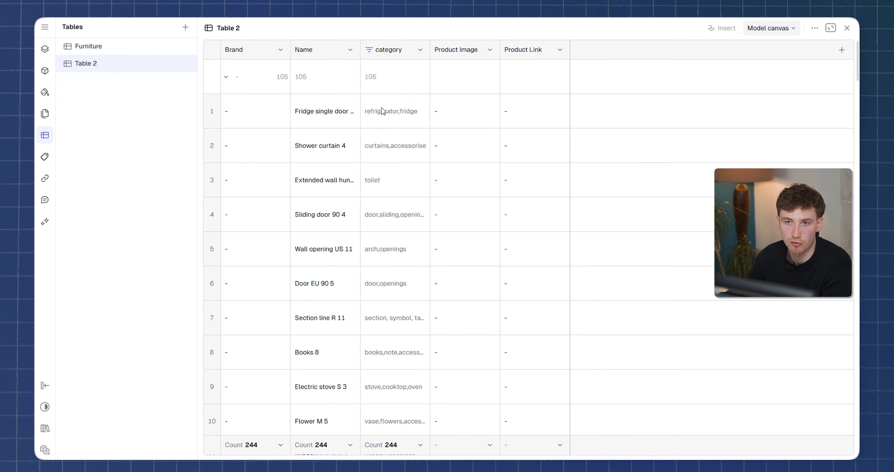
pyautogui.scroll(-1, 245, 75)
pyautogui.scroll(-10, 278, 140)
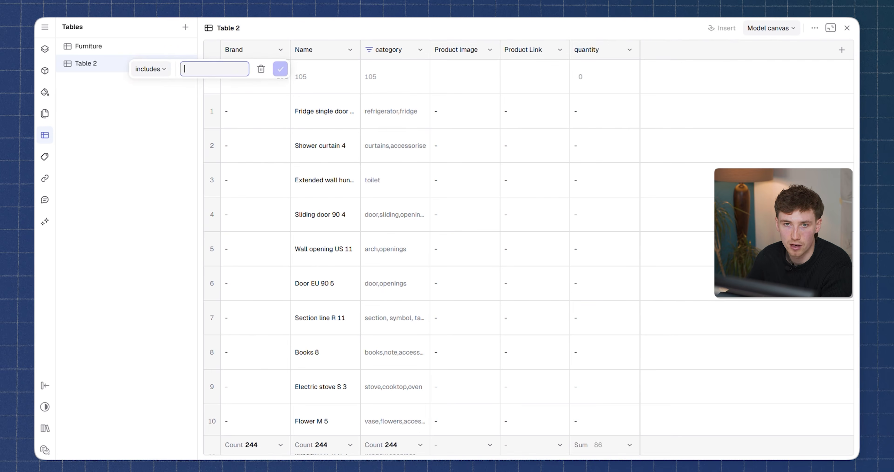
# Filter the Brand column to entries that include KAVE home and set Ceiling lamp 1's category to lamp,lighting.
pyautogui.write('AVE Home')
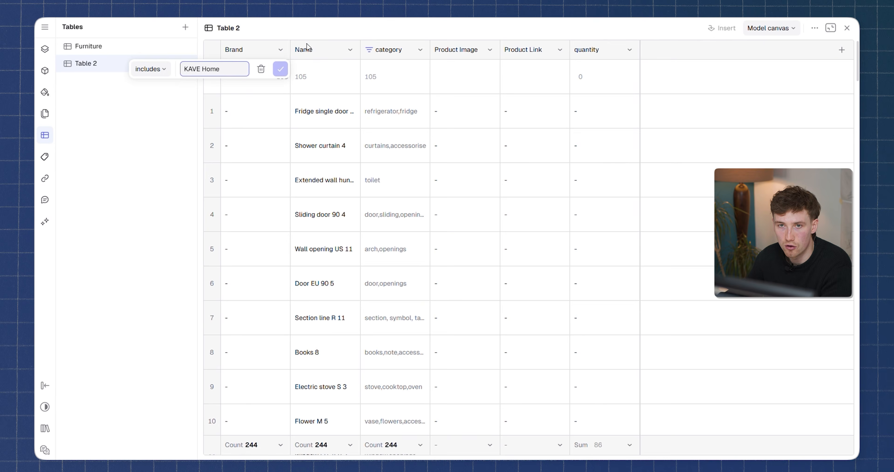
pyautogui.click(280, 69)
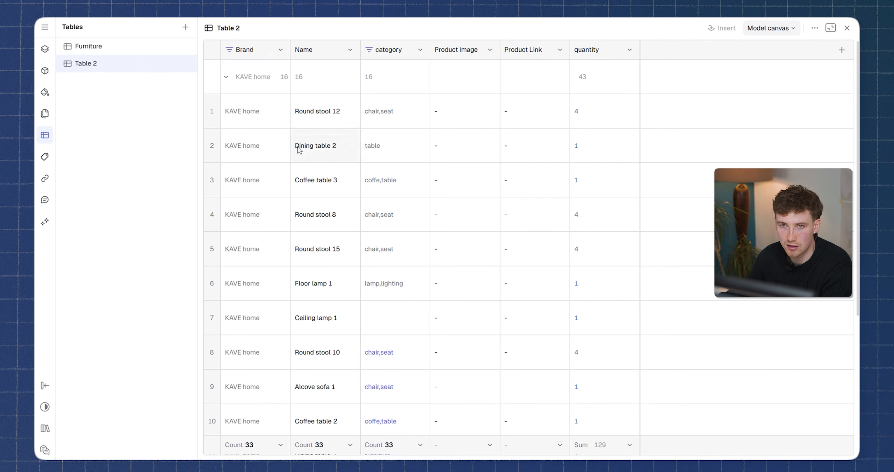
pyautogui.click(395, 316)
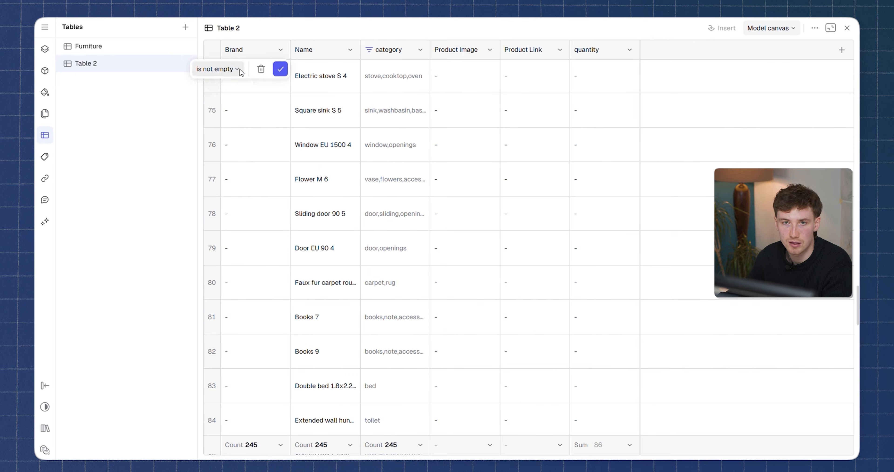
# Filter the Brand column to entries that include Dusk and set the basic square armchair's quantity to 2.
pyautogui.click(239, 71)
pyautogui.click(222, 122)
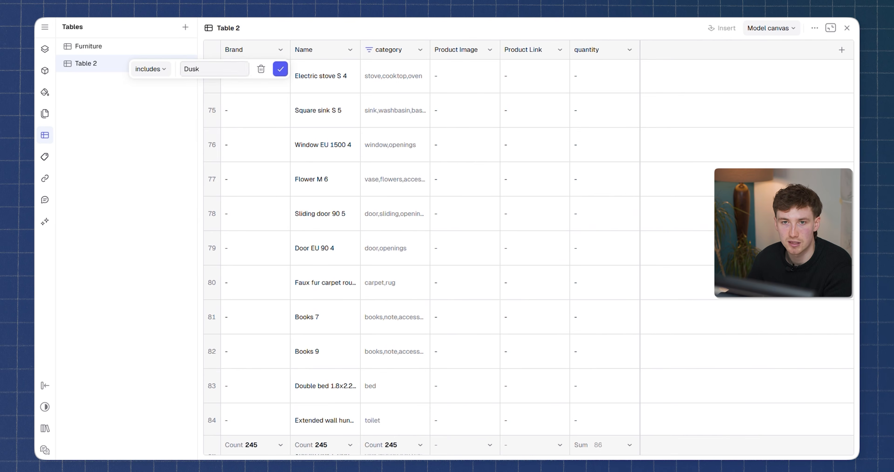
pyautogui.click(281, 69)
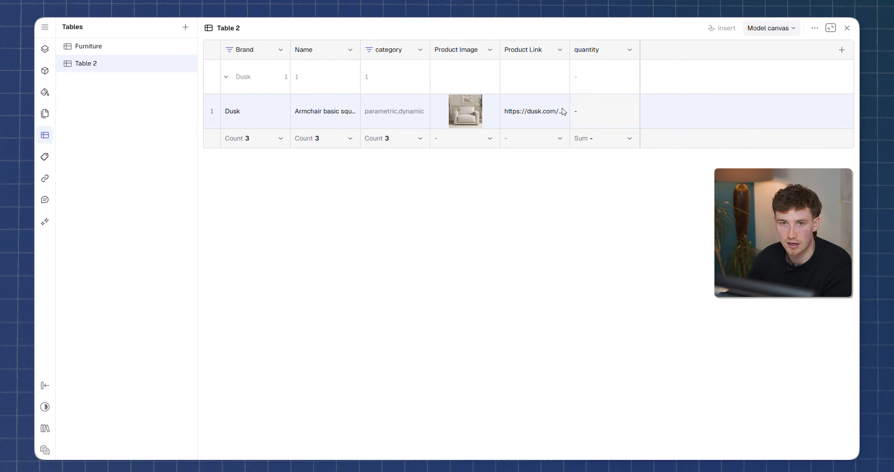
pyautogui.click(579, 116)
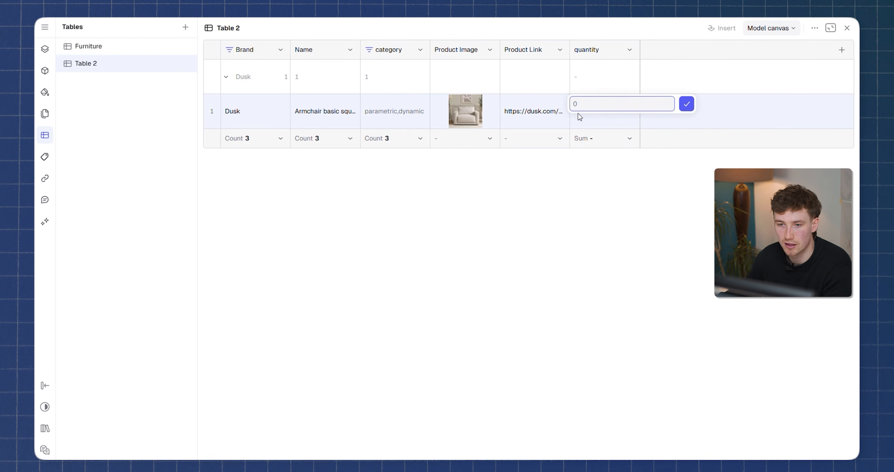
pyautogui.write('2')
pyautogui.press('Return')
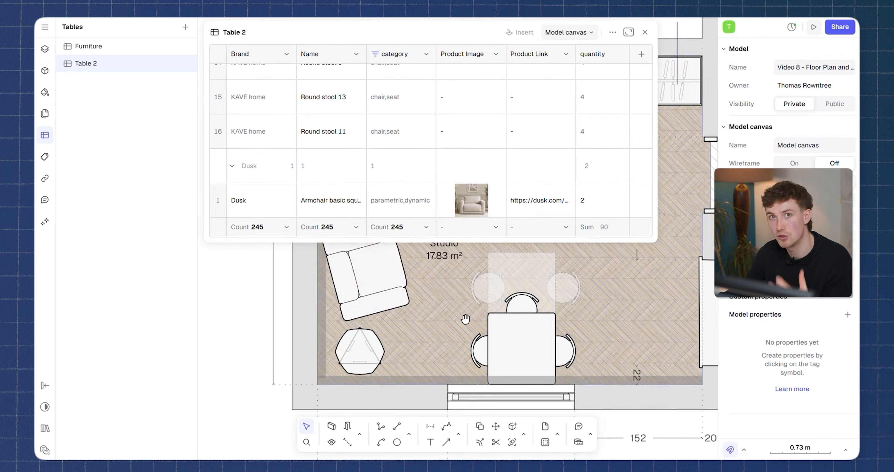
# Select the Dusk armchair in the studio plan and set its quantity property to 5.
pyautogui.click(370, 318)
pyautogui.scroll(-1, 806, 348)
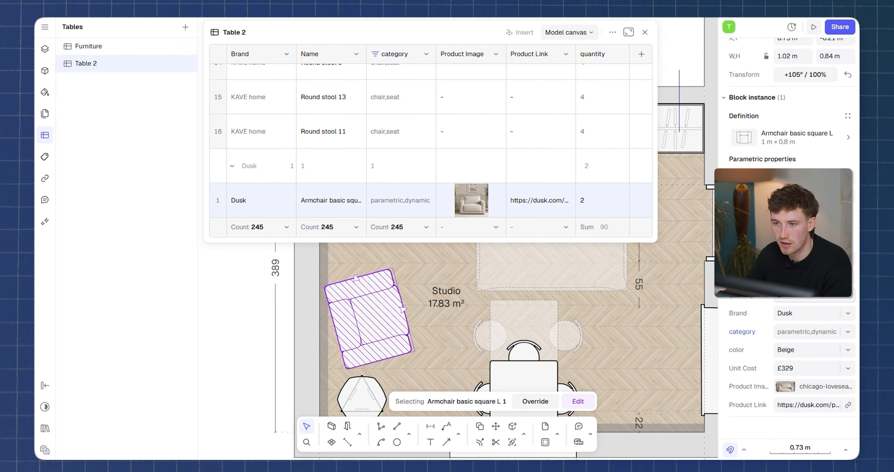
pyautogui.write('5')
pyautogui.press('Return')
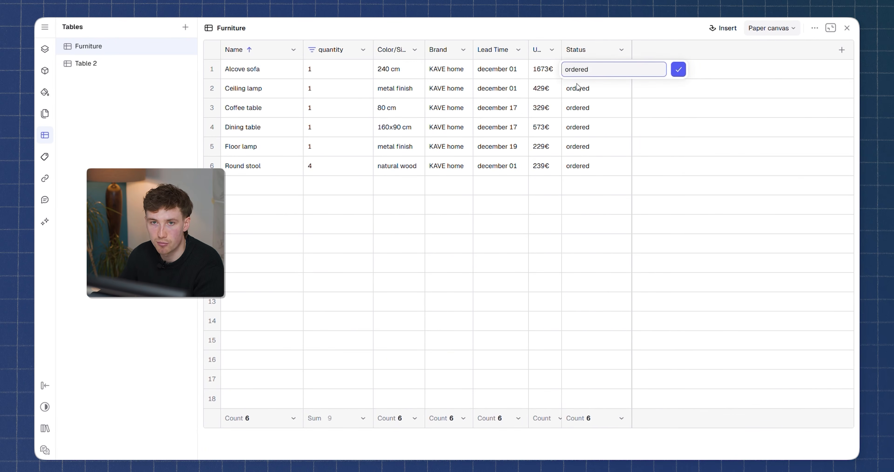
# Set the Alcove sofa's Status to ordered and insert the Furniture table above the floor plan, about 5.68 by 3.02 m.
pyautogui.press('Return')
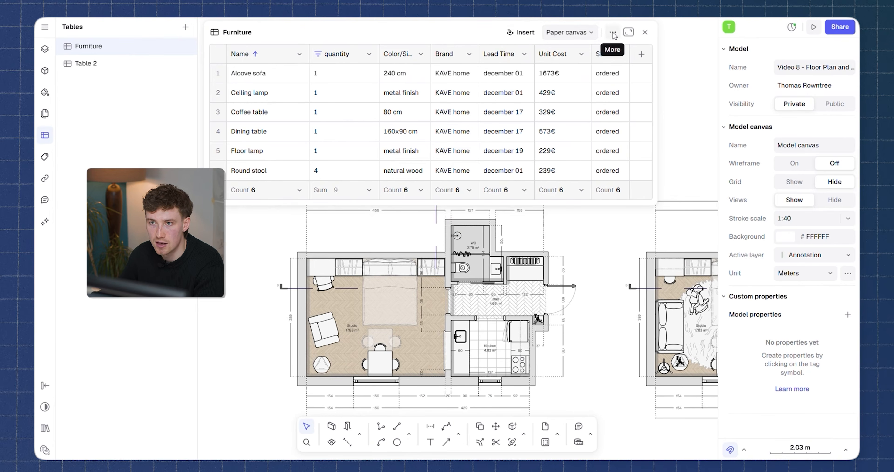
pyautogui.click(524, 33)
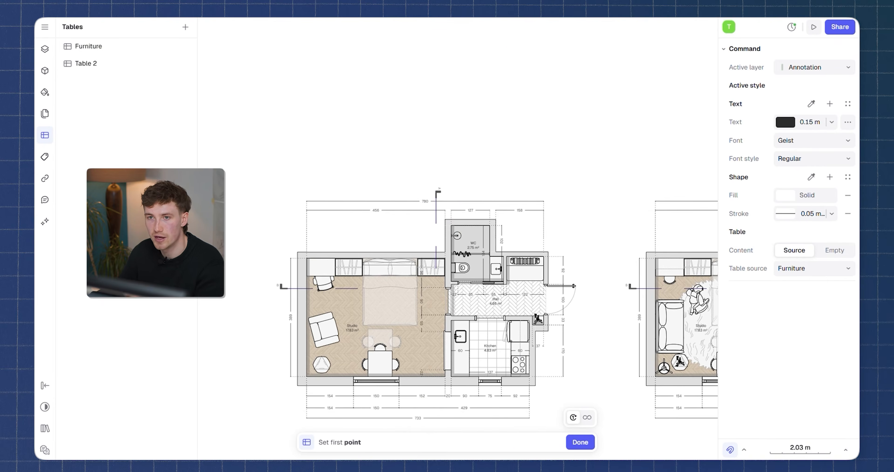
pyautogui.click(240, 91)
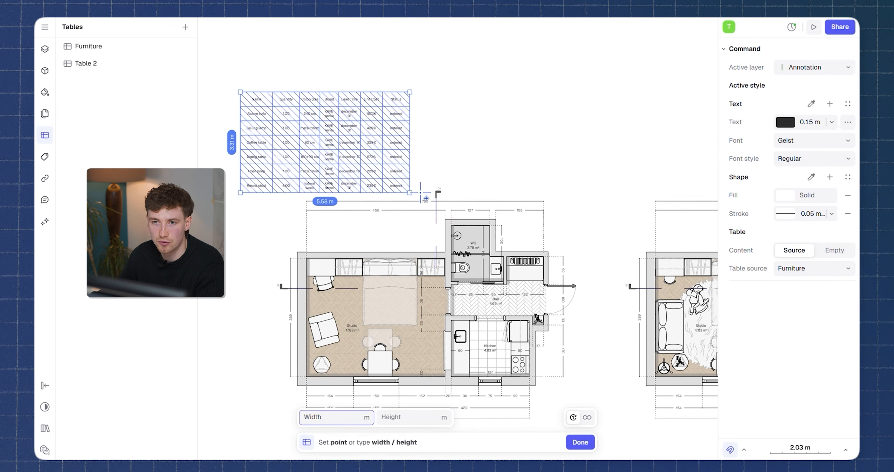
pyautogui.click(412, 184)
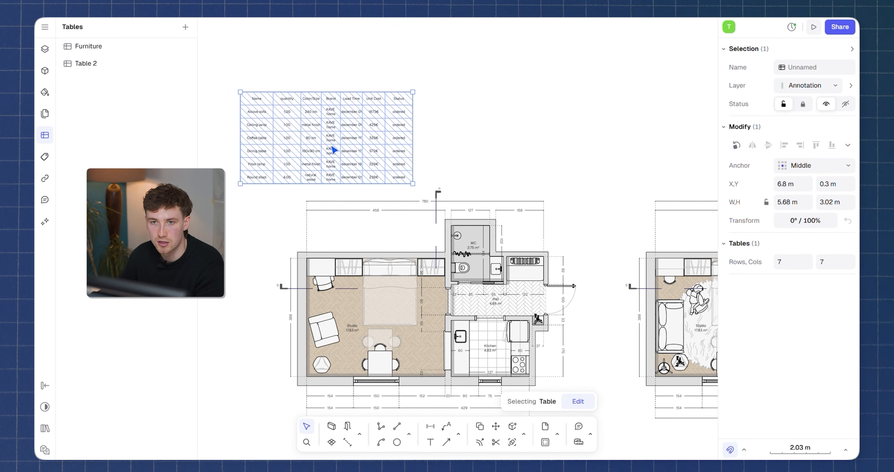
pyautogui.moveTo(334, 148); pyautogui.dragTo(420, 125)
pyautogui.scroll(4, 361, 100)
pyautogui.moveTo(426, 117); pyautogui.dragTo(432, 147, button='middle')
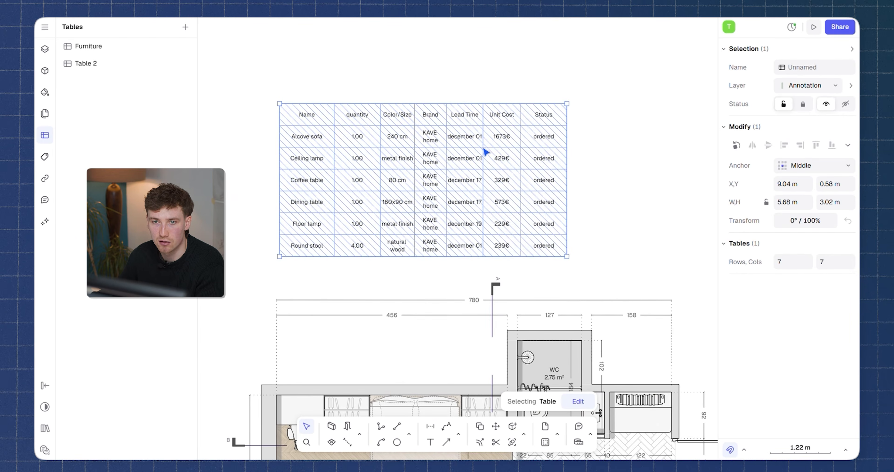
# Edit the inserted furniture table and widen its Lead Time column to about 1.2 m.
pyautogui.doubleClick(408, 131)
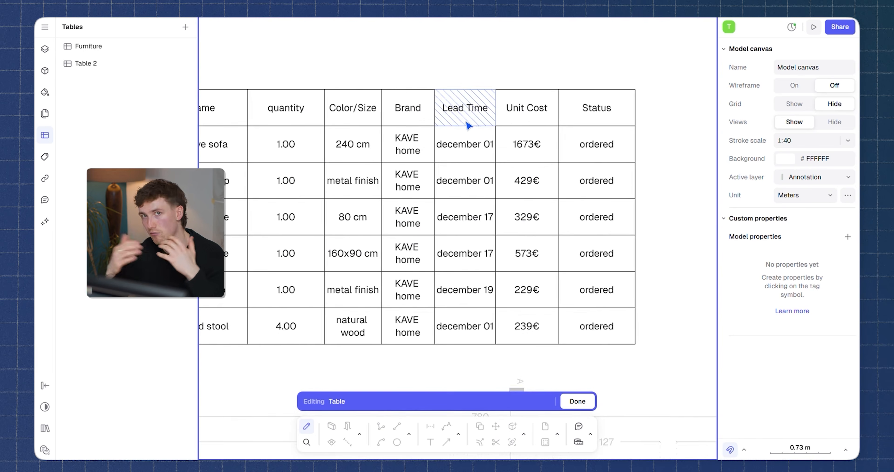
pyautogui.click(478, 121)
pyautogui.scroll(-3, 469, 124)
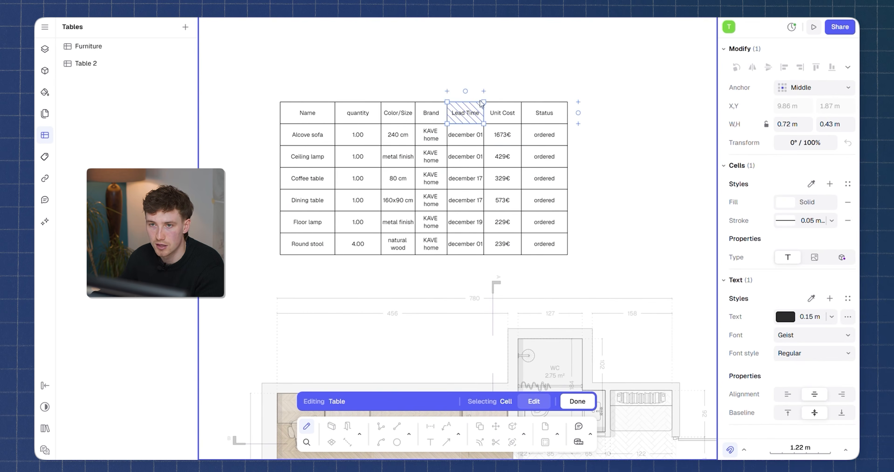
pyautogui.moveTo(485, 109); pyautogui.dragTo(508, 109)
# Try FF0000 red text in the Black font style on the Ceiling lamp's Lead Time cell, and undo the changes.
pyautogui.click(478, 163)
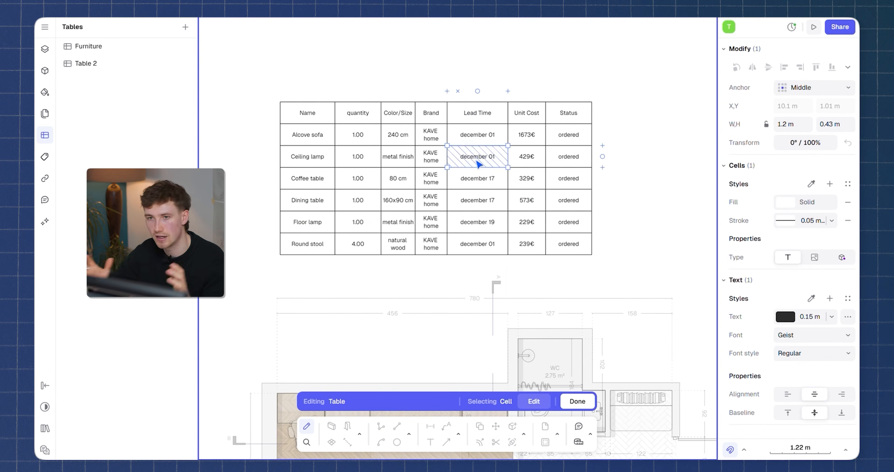
pyautogui.click(789, 317)
pyautogui.scroll(3, 476, 162)
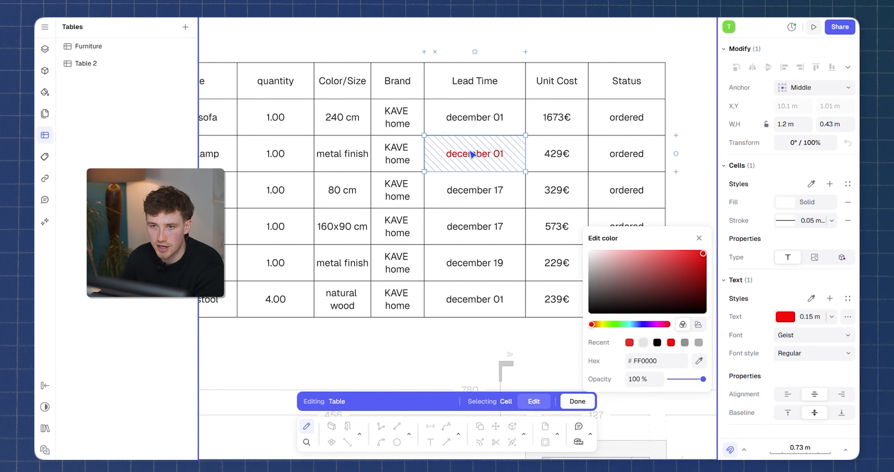
pyautogui.click(805, 353)
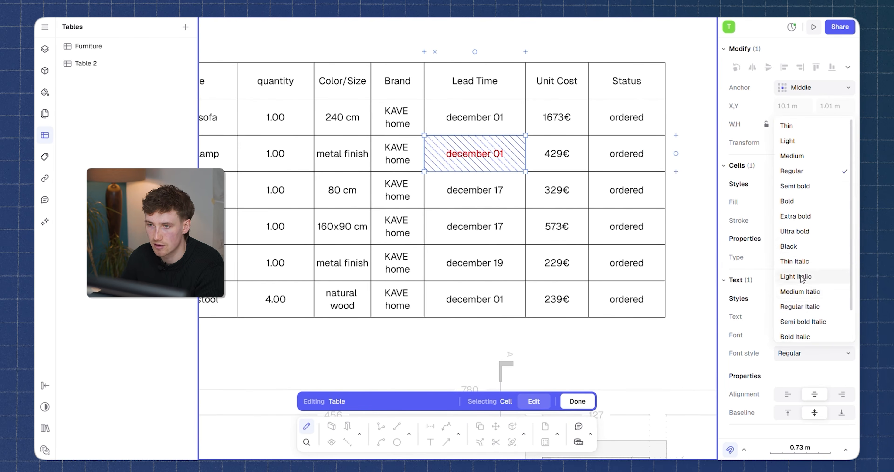
pyautogui.click(795, 246)
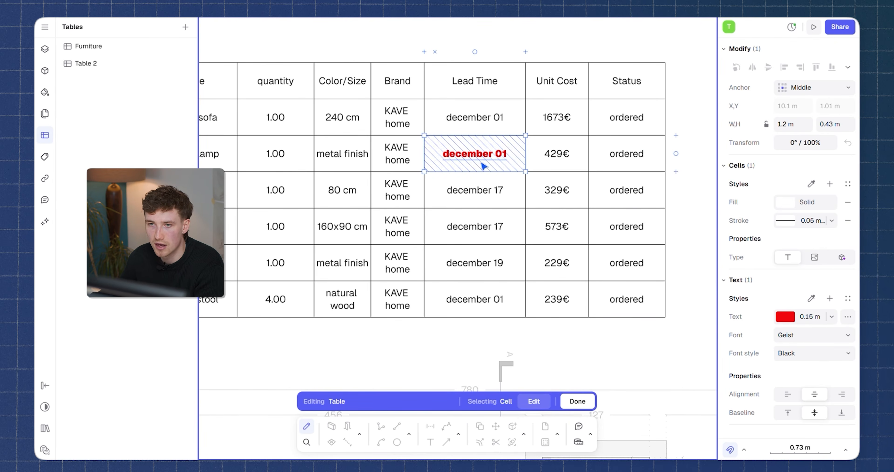
pyautogui.hotkey('ctrl', 'z')
pyautogui.scroll(-6, 447, 244)
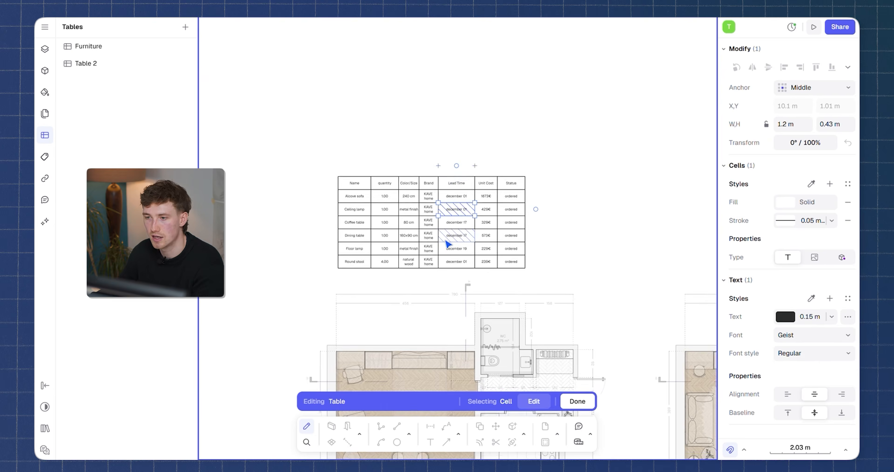
pyautogui.press('Escape')
# Fill the table's header row with FF0000 red at 10% opacity and set its font style to Bold.
pyautogui.scroll(3, 462, 181)
pyautogui.moveTo(291, 181); pyautogui.dragTo(273, 194)
pyautogui.click(787, 205)
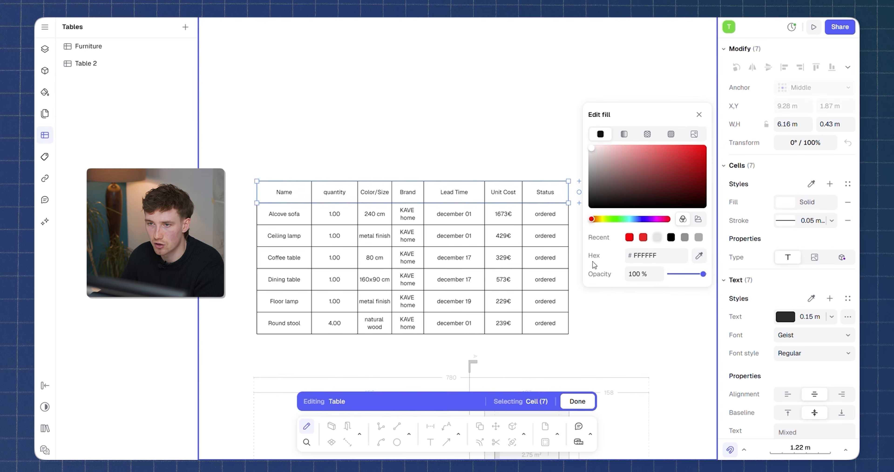
pyautogui.click(629, 237)
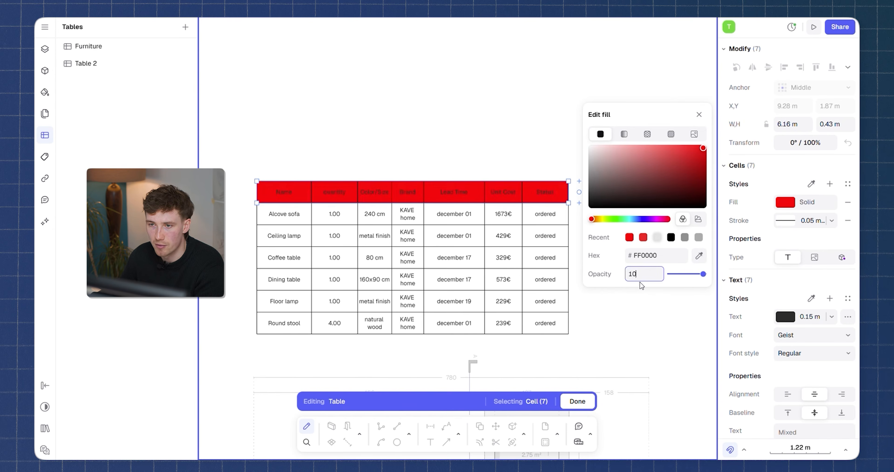
pyautogui.press('Return')
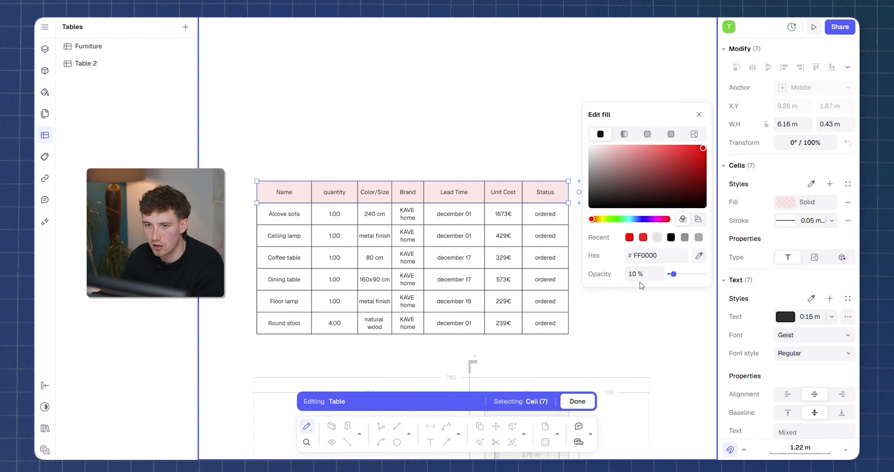
pyautogui.click(805, 354)
pyautogui.click(804, 206)
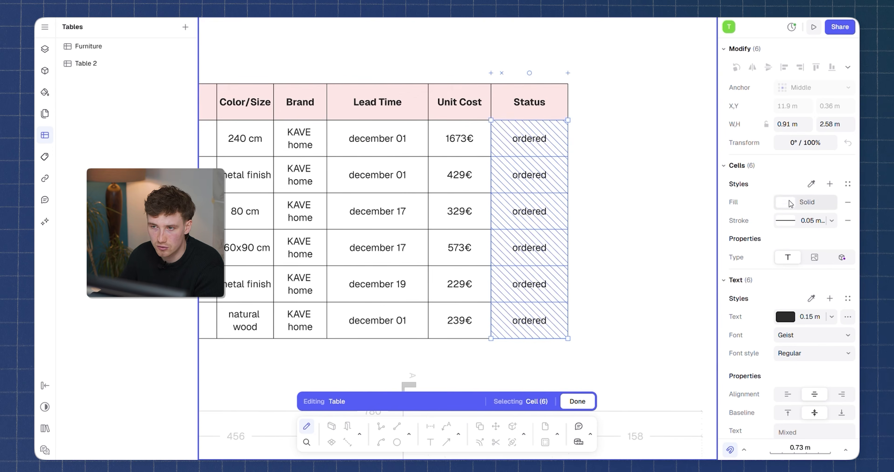
# Give the six ordered cells in the Status column a solid pale green fill.
pyautogui.click(785, 202)
pyautogui.click(613, 218)
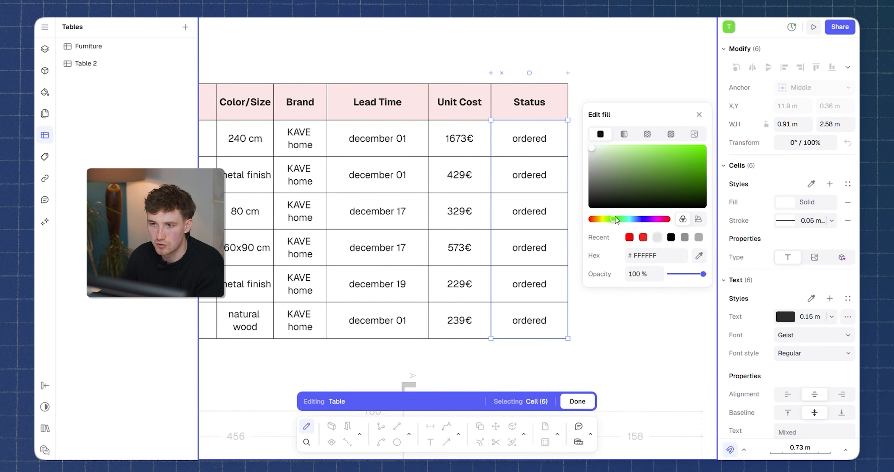
pyautogui.moveTo(612, 183); pyautogui.dragTo(597, 148)
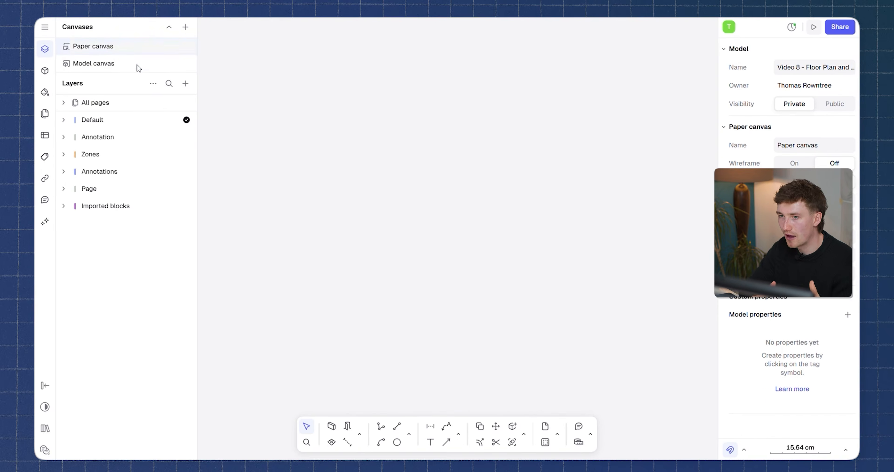
# Add a new page to the Paper canvas, keep its default name, and set its format to A3.
pyautogui.click(186, 84)
pyautogui.click(202, 120)
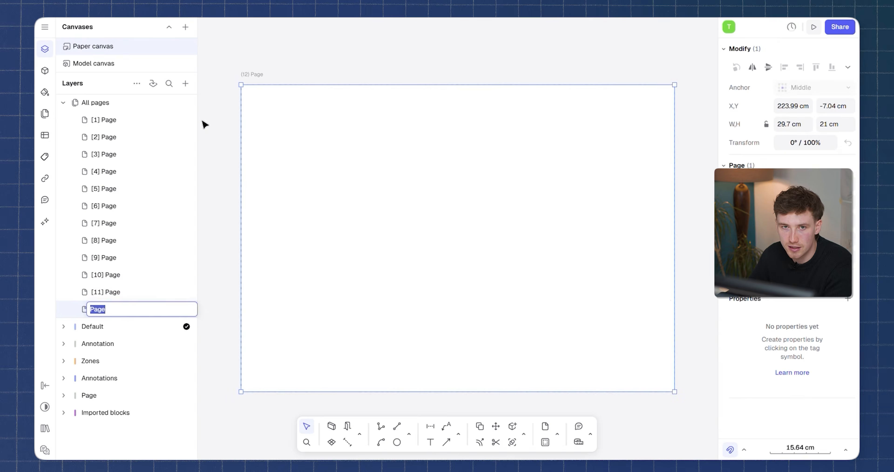
pyautogui.press('Return')
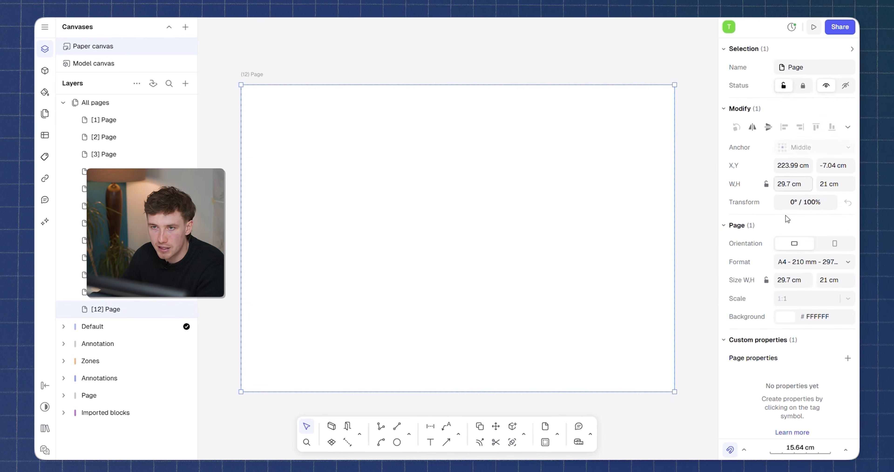
pyautogui.click(806, 262)
pyautogui.click(754, 141)
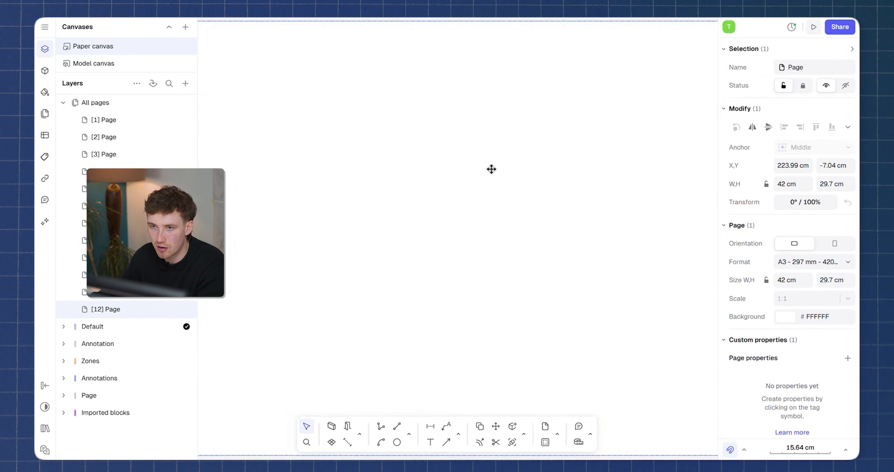
pyautogui.scroll(-3, 491, 169)
pyautogui.moveTo(527, 170); pyautogui.dragTo(527, 177, button='middle')
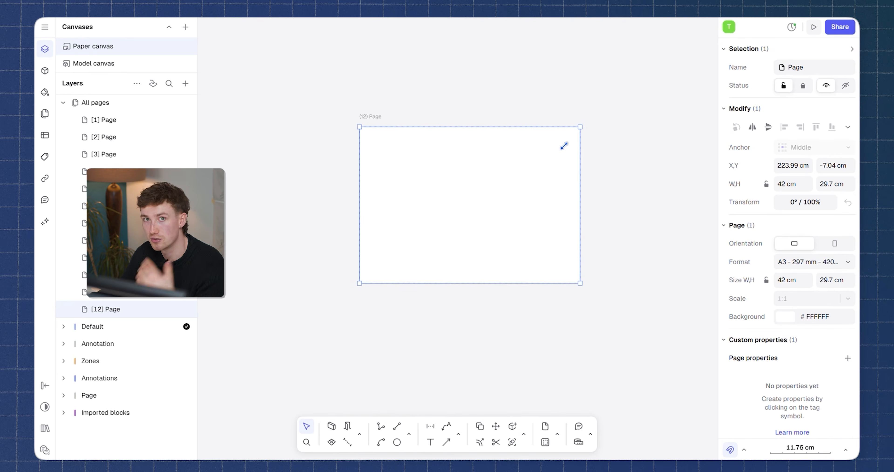
# Try a custom page size of about 36.81 × 28.45 cm, and restore the A3 format.
pyautogui.moveTo(584, 130); pyautogui.dragTo(553, 162)
pyautogui.click(809, 266)
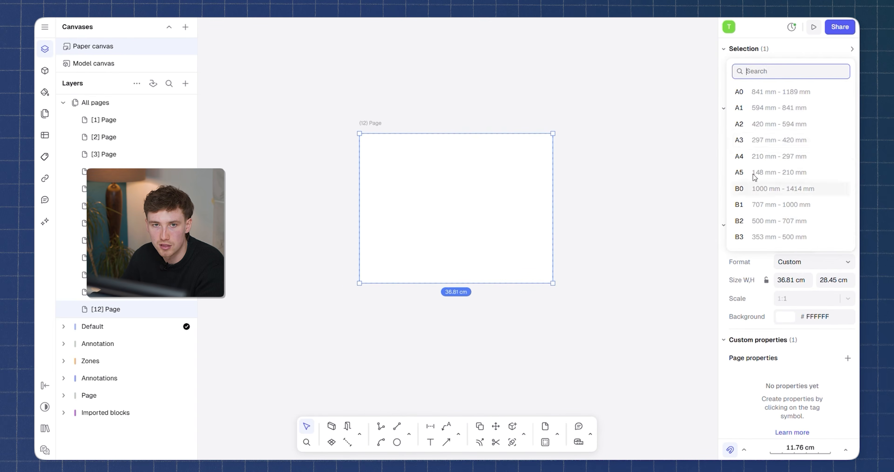
pyautogui.click(743, 141)
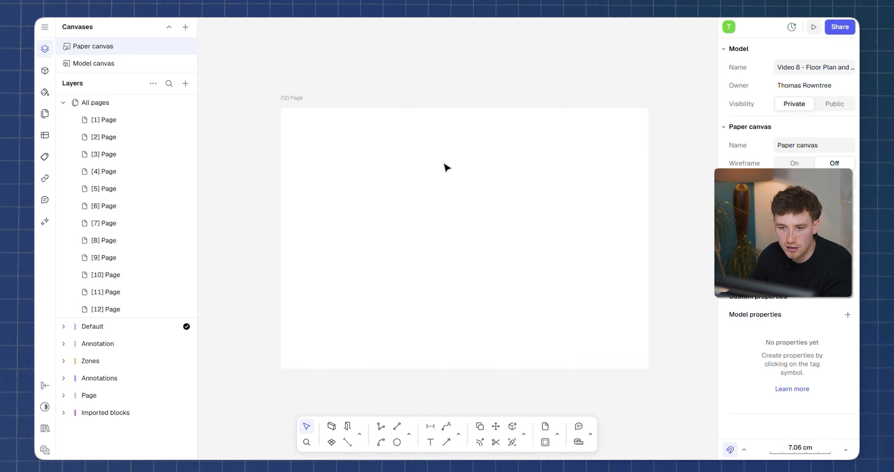
# Browse the Title blocks & annotations library and fit an A3 title block with logo, page number and date onto the page.
pyautogui.click(45, 70)
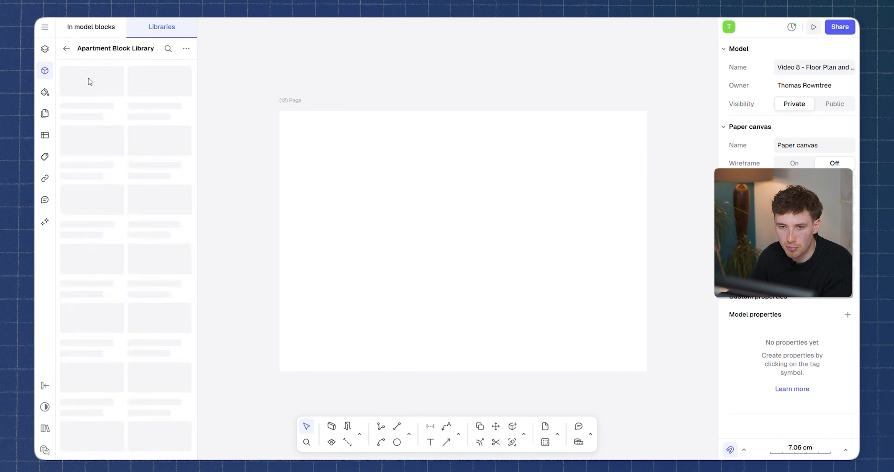
pyautogui.click(66, 49)
pyautogui.scroll(-20, 120, 210)
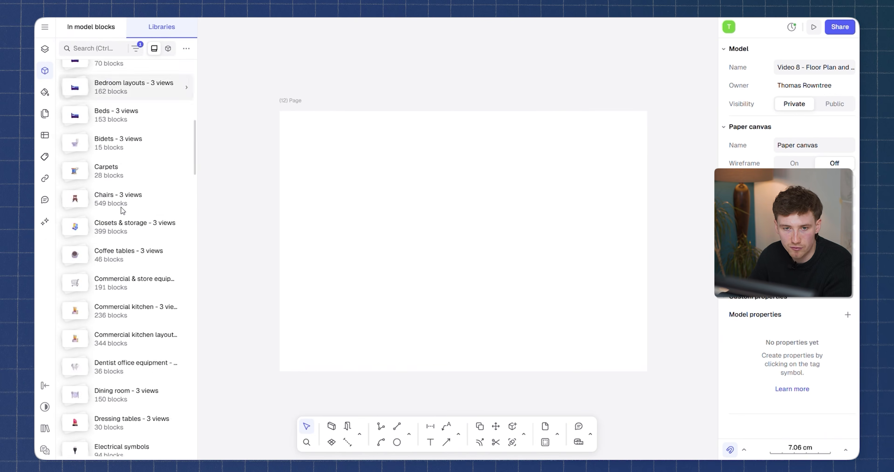
pyautogui.scroll(-20, 135, 312)
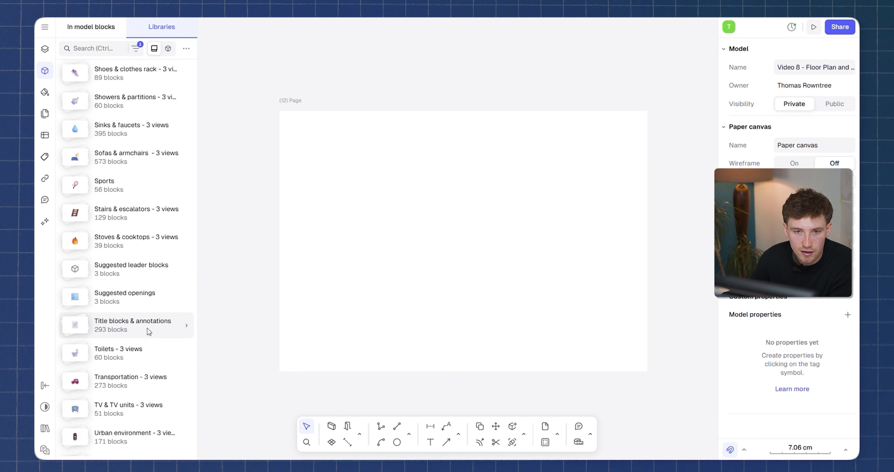
pyautogui.click(150, 331)
pyautogui.scroll(-12, 65, 248)
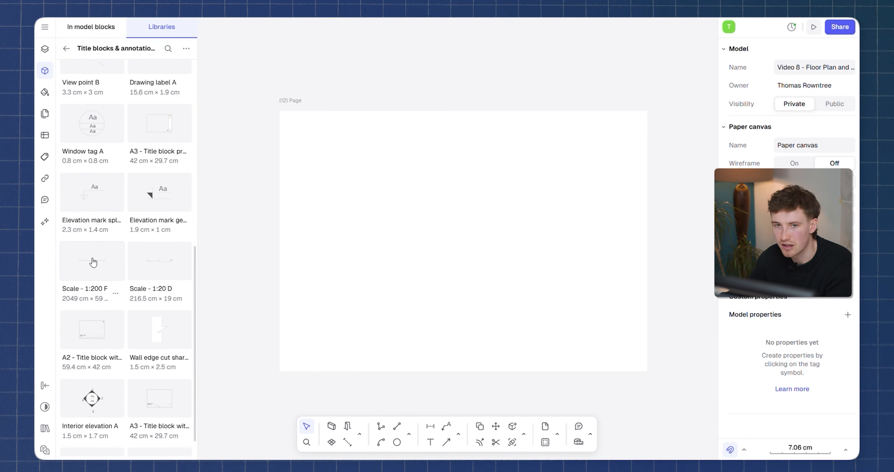
pyautogui.scroll(-5, 92, 295)
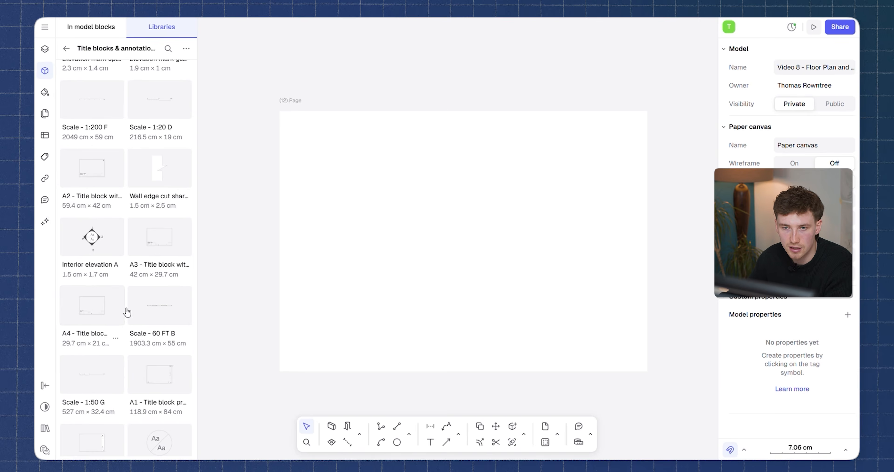
pyautogui.scroll(-2, 136, 265)
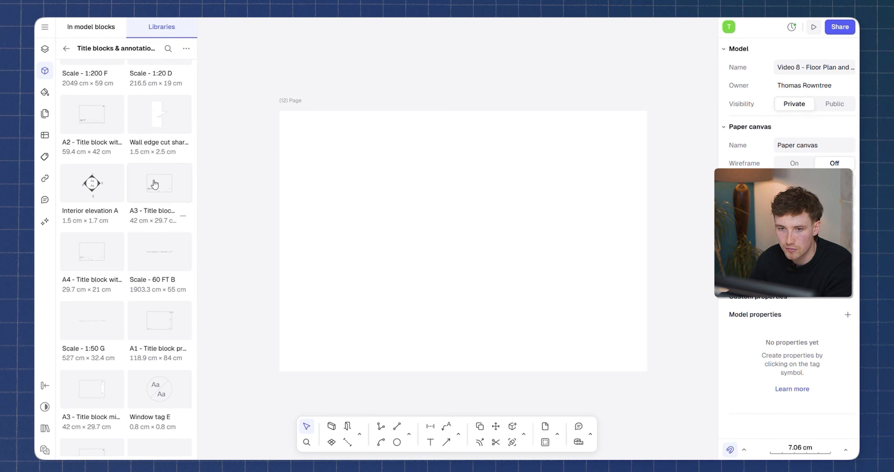
pyautogui.moveTo(597, 262)
pyautogui.mouseDown()
pyautogui.moveTo(617, 262)
pyautogui.moveTo(606, 260)
pyautogui.mouseUp()
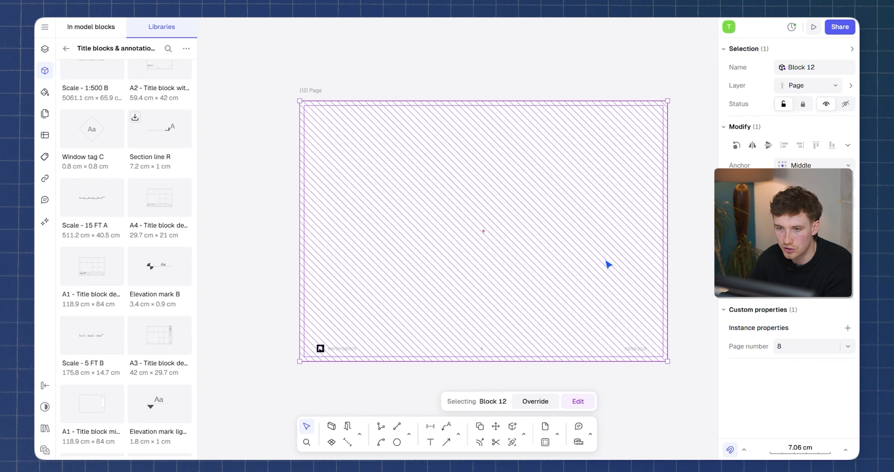
pyautogui.click(621, 386)
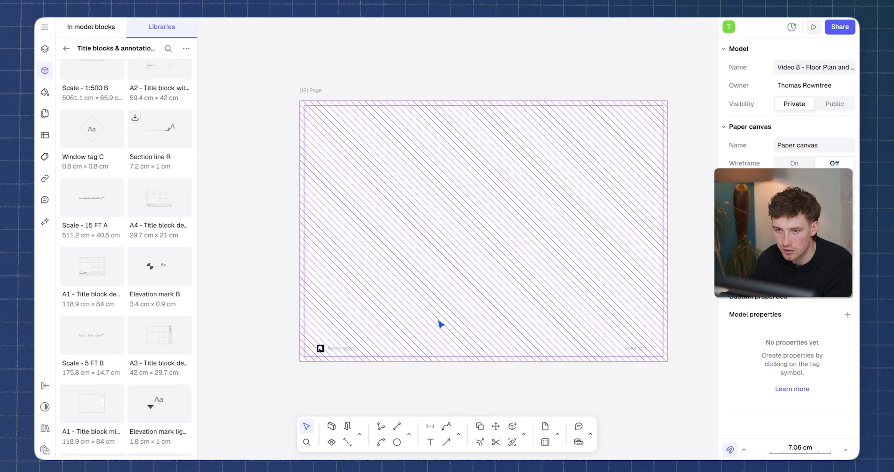
# Set the page number text in the title block to 1.
pyautogui.doubleClick(482, 349)
pyautogui.doubleClick(482, 349)
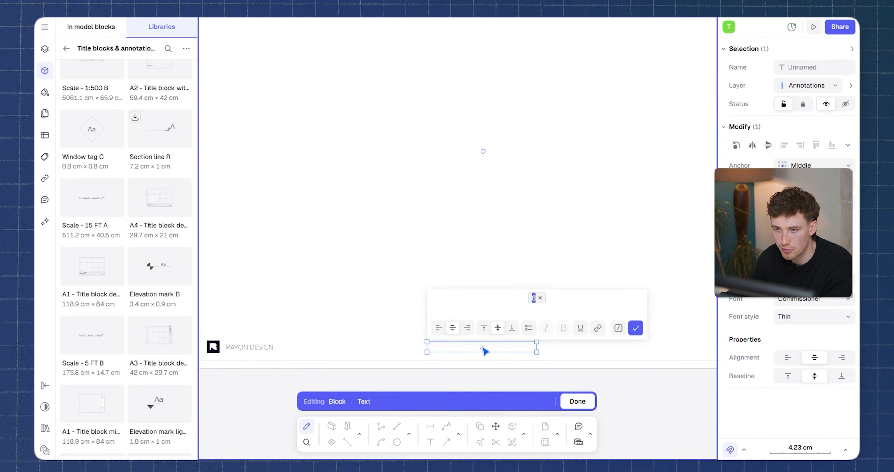
pyautogui.write('1')
pyautogui.click(635, 328)
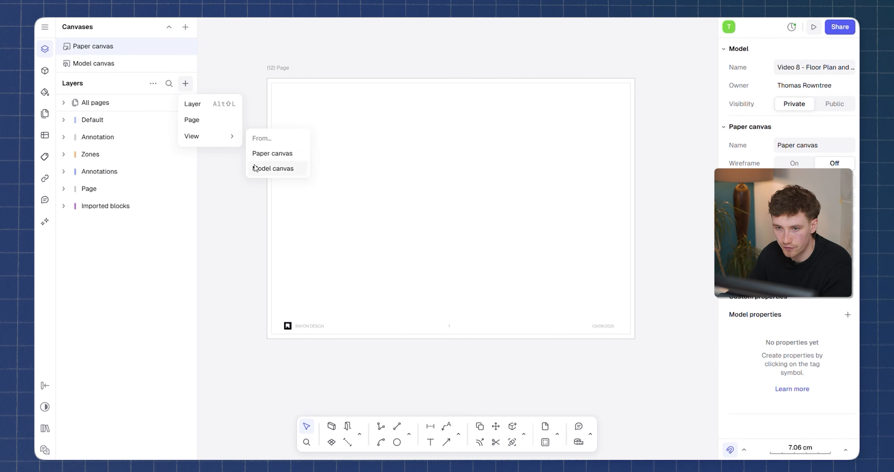
# Add a view of the Model canvas to the page and set its scale to 1:50.
pyautogui.click(256, 168)
pyautogui.moveTo(457, 163); pyautogui.dragTo(474, 140)
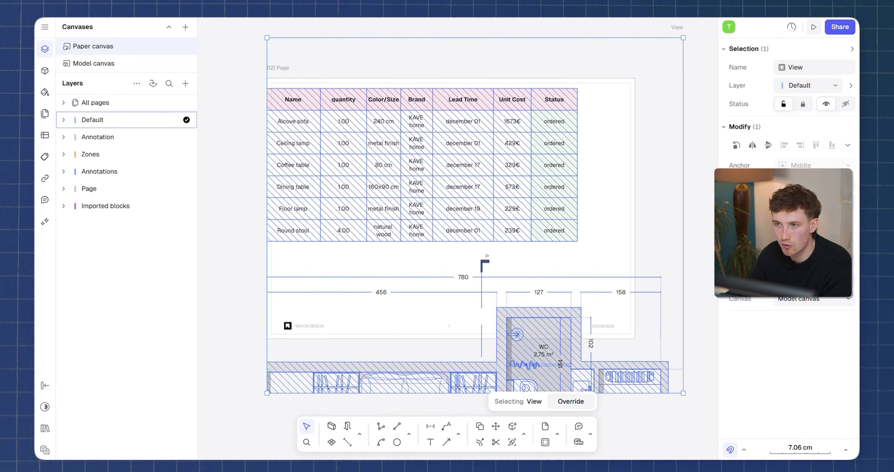
pyautogui.click(847, 280)
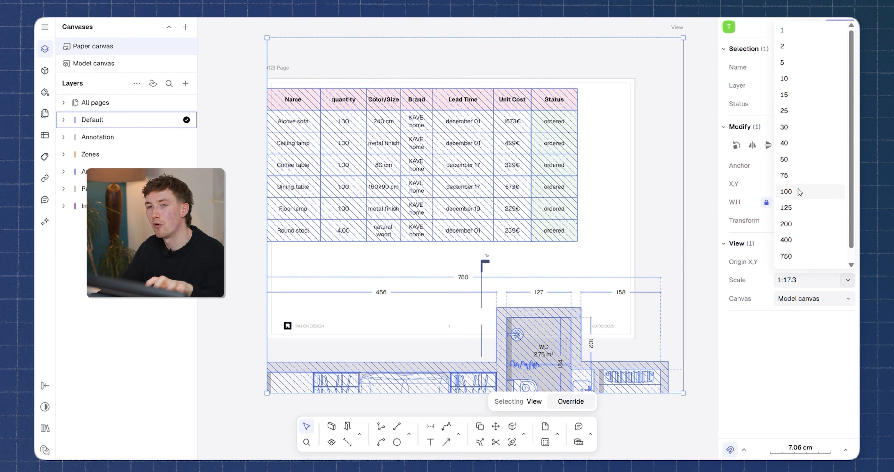
pyautogui.click(794, 159)
# Crop the view to the single furnished floor plan and position it on the page inside the title block.
pyautogui.moveTo(500, 267); pyautogui.dragTo(487, 206)
pyautogui.doubleClick(487, 206)
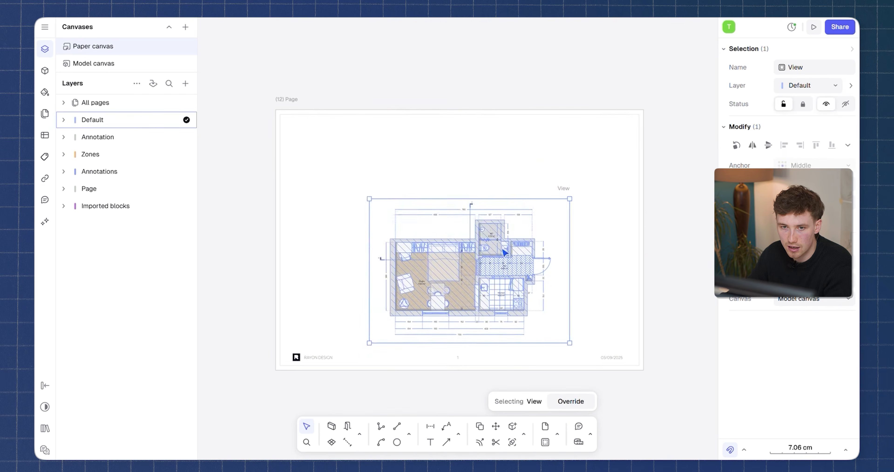
pyautogui.moveTo(500, 247); pyautogui.dragTo(483, 232)
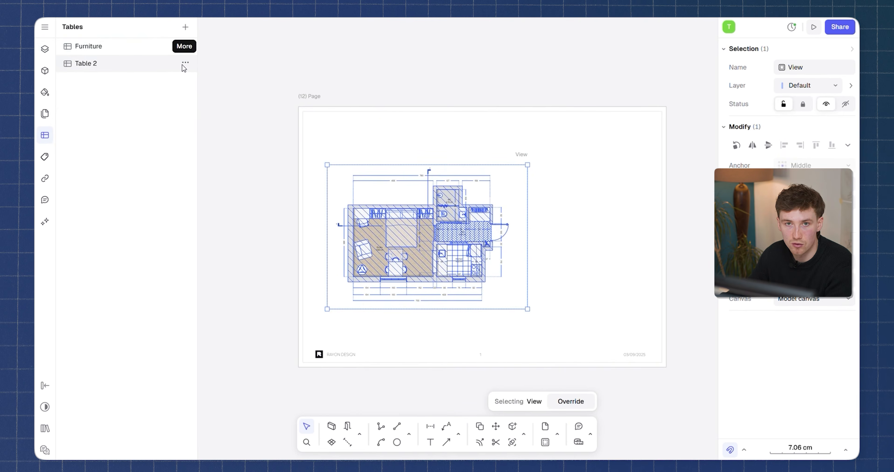
# Insert the Furniture table, scale it down and place it on the page beside the floor plan view.
pyautogui.click(183, 64)
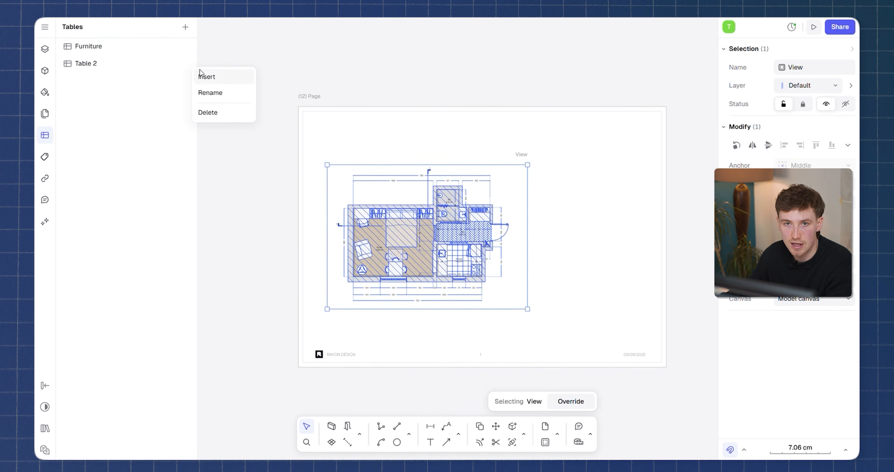
pyautogui.click(186, 47)
pyautogui.click(186, 47)
pyautogui.click(215, 59)
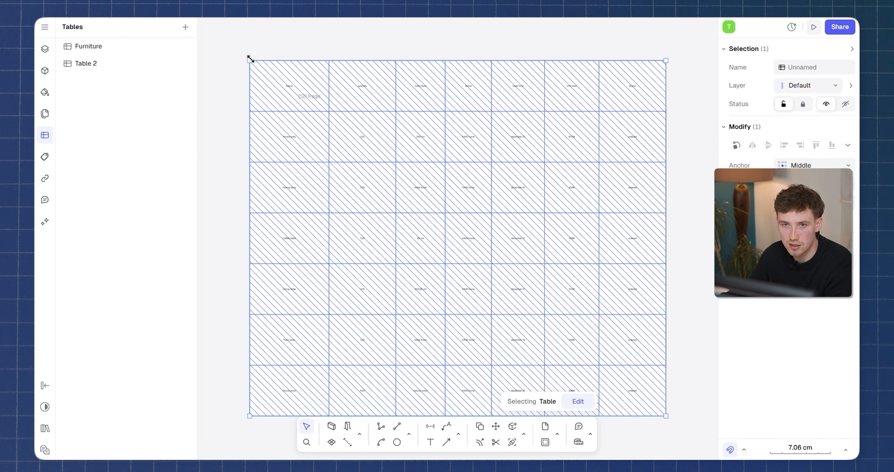
pyautogui.moveTo(250, 59); pyautogui.dragTo(557, 306)
pyautogui.moveTo(593, 343); pyautogui.dragTo(573, 196)
pyautogui.scroll(5, 600, 188)
pyautogui.moveTo(621, 215); pyautogui.dragTo(526, 205, button='middle')
pyautogui.doubleClick(541, 155)
pyautogui.moveTo(363, 136); pyautogui.dragTo(498, 141)
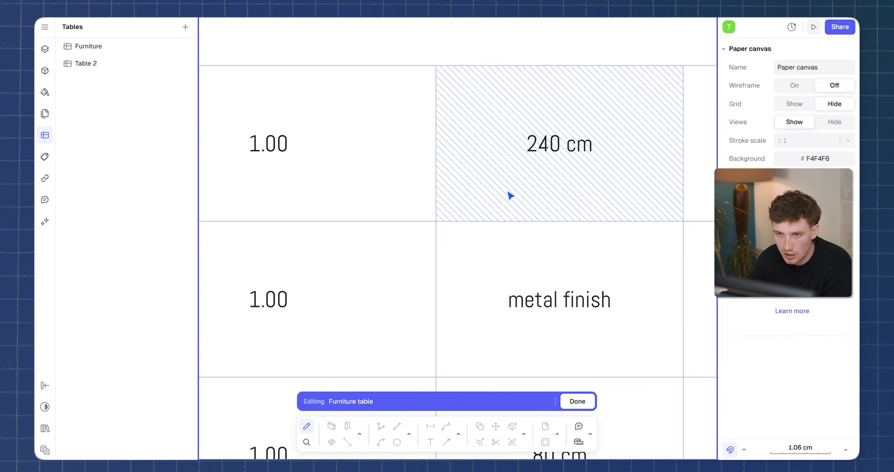
pyautogui.press('Escape')
# Examine the finished Equipement and Furniture page, including its title, styled table and product images.
pyautogui.scroll(-10, 510, 191)
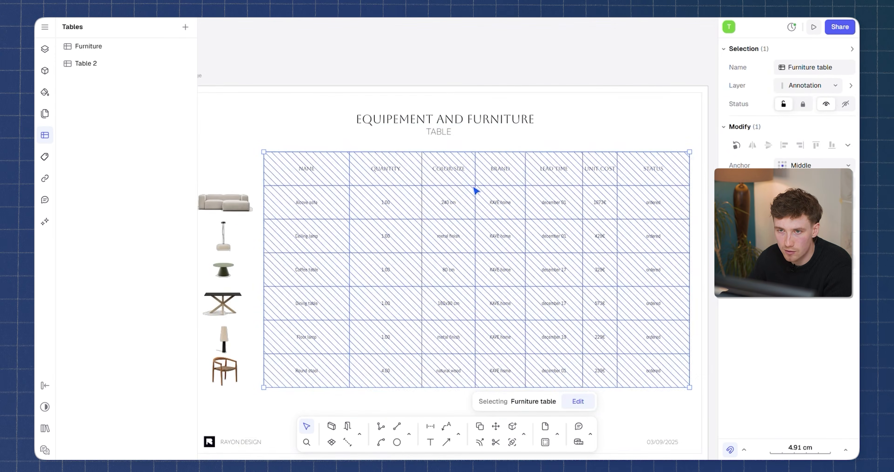
pyautogui.scroll(-5, 477, 190)
pyautogui.click(507, 127)
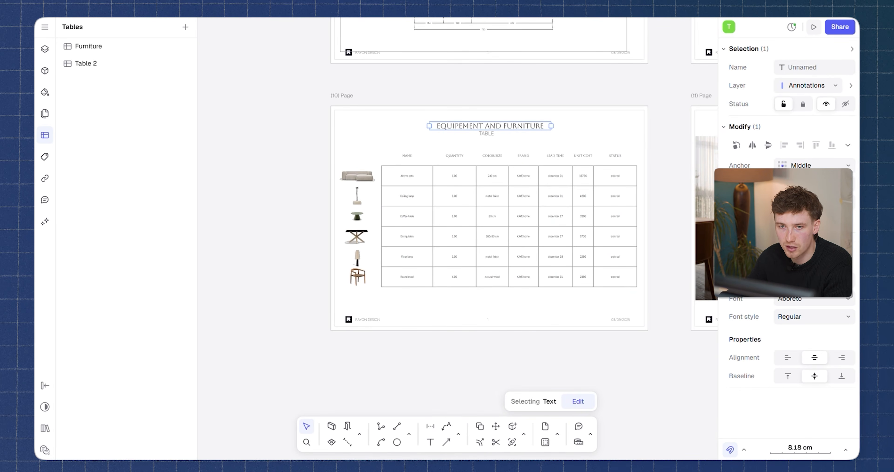
pyautogui.press('Escape')
pyautogui.scroll(5, 354, 192)
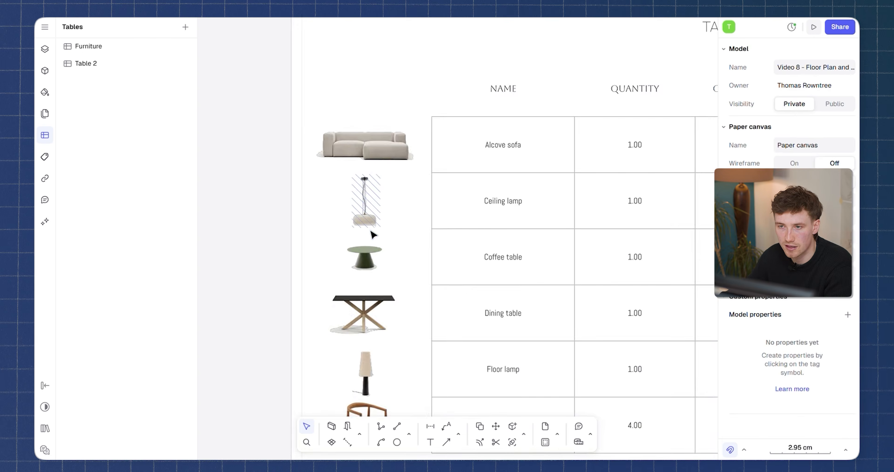
pyautogui.scroll(-10, 373, 235)
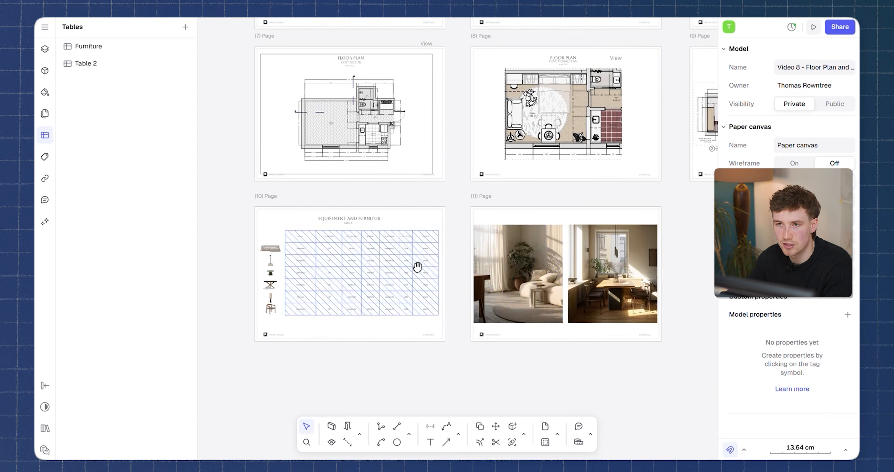
# Look over the furniture, material board and studio project pages, reading the concept, timeline and budget texts.
pyautogui.moveTo(418, 267); pyautogui.dragTo(411, 267, button='middle')
pyautogui.scroll(4, 513, 141)
pyautogui.moveTo(513, 149); pyautogui.dragTo(537, 296, button='middle')
pyautogui.scroll(-4, 548, 285)
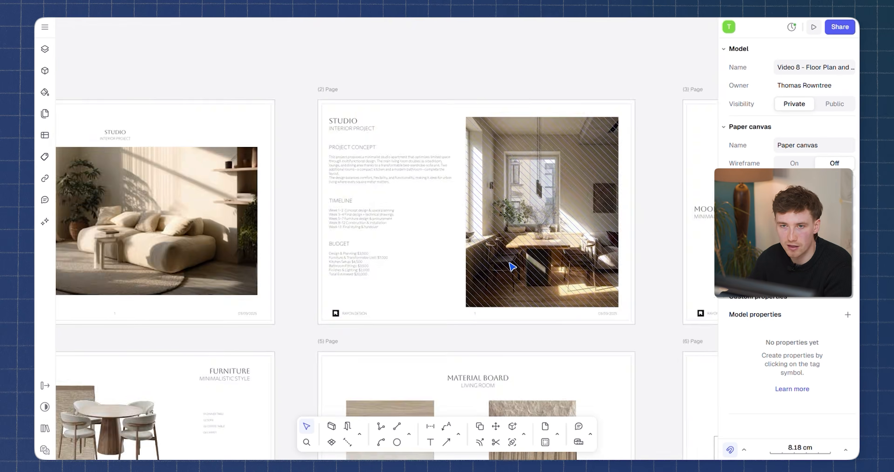
pyautogui.scroll(4, 463, 263)
pyautogui.moveTo(463, 263); pyautogui.dragTo(582, 251, button='middle')
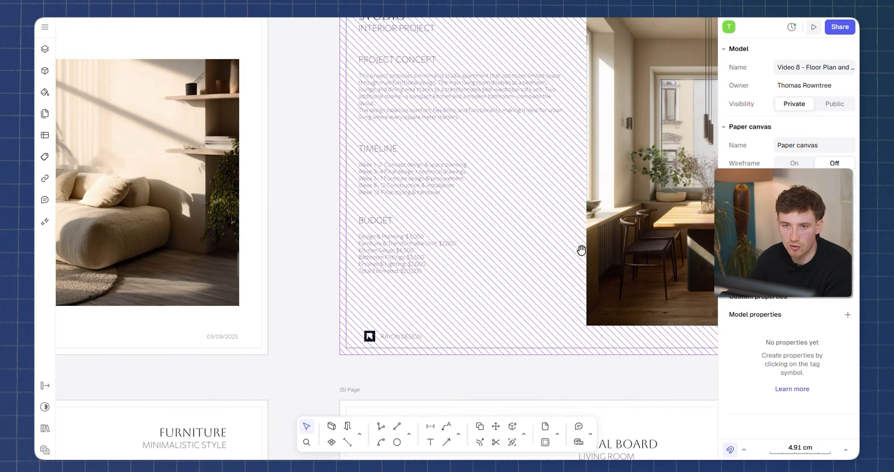
pyautogui.scroll(3, 399, 259)
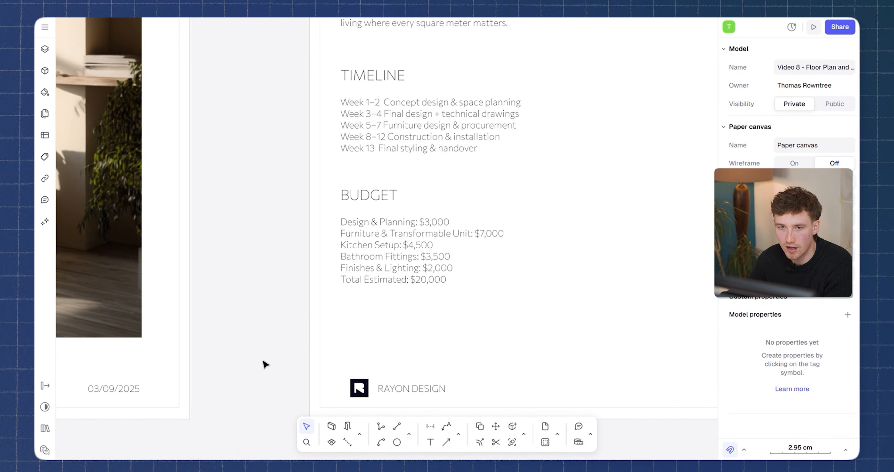
pyautogui.scroll(-5, 259, 351)
pyautogui.moveTo(492, 305); pyautogui.dragTo(481, 188, button='middle')
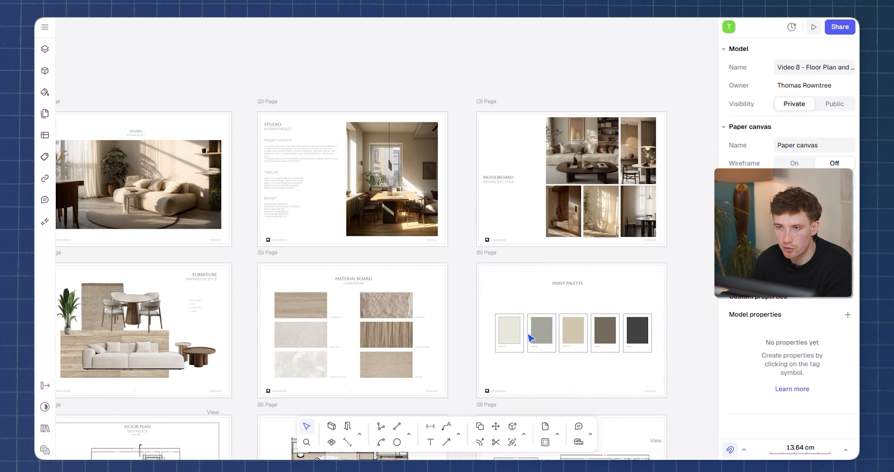
# Examine the remaining presentation pages, including the paint palette, floor plans and section drawings.
pyautogui.moveTo(519, 330); pyautogui.dragTo(584, 210, button='middle')
pyautogui.scroll(-3, 604, 255)
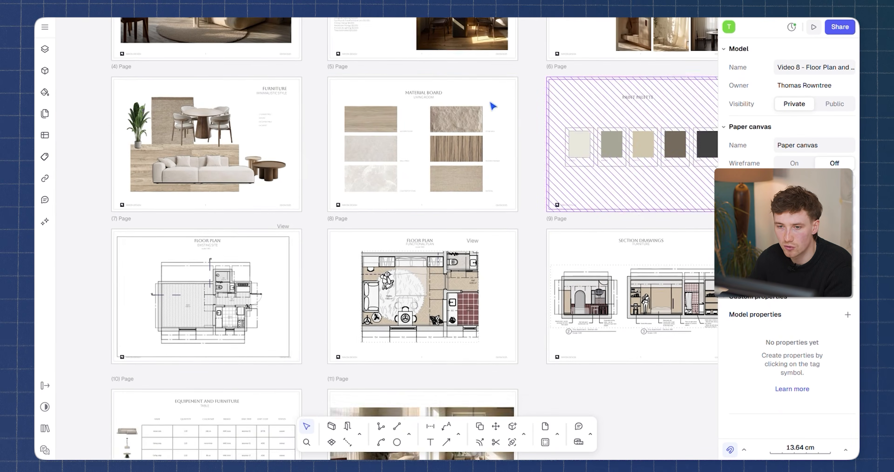
pyautogui.scroll(3, 418, 151)
pyautogui.scroll(-3, 525, 311)
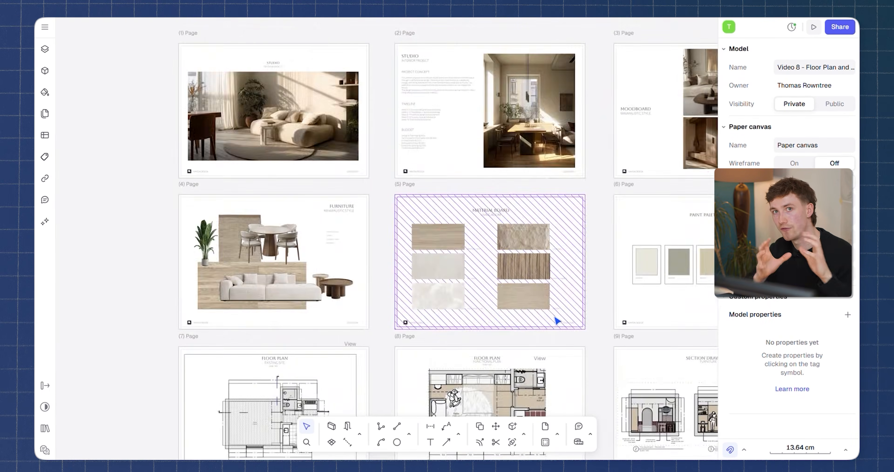
pyautogui.moveTo(580, 357); pyautogui.dragTo(523, 175, button='middle')
pyautogui.moveTo(564, 311); pyautogui.dragTo(504, 299, button='middle')
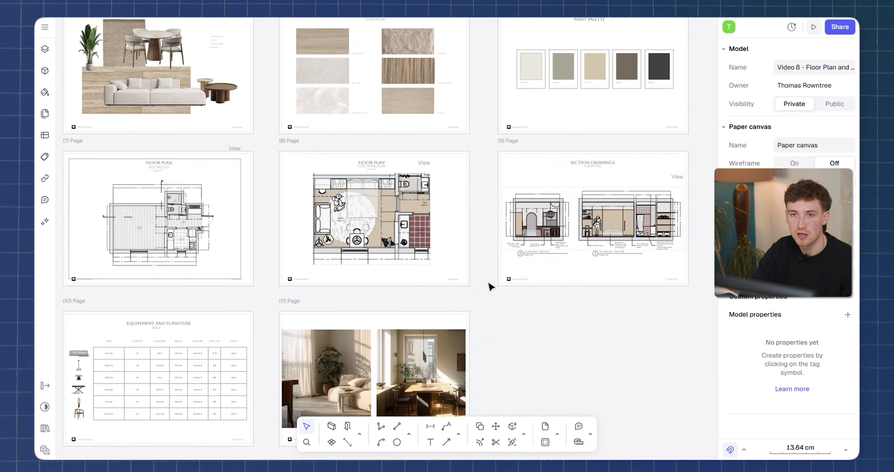
pyautogui.moveTo(585, 314)
pyautogui.mouseDown(button='middle')
pyautogui.moveTo(618, 318)
pyautogui.moveTo(641, 335)
pyautogui.moveTo(641, 349)
pyautogui.moveTo(316, 335)
pyautogui.mouseUp(button='middle')
pyautogui.scroll(3, 537, 305)
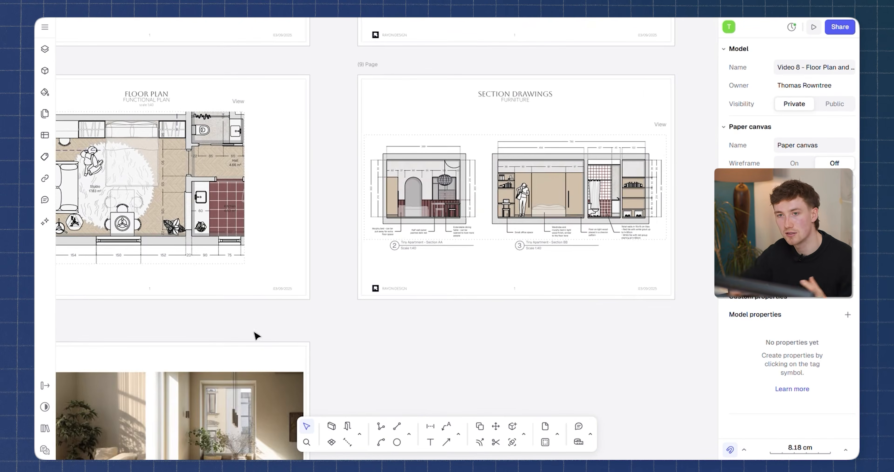
pyautogui.moveTo(558, 282); pyautogui.dragTo(624, 216, button='middle')
pyautogui.scroll(-5, 624, 215)
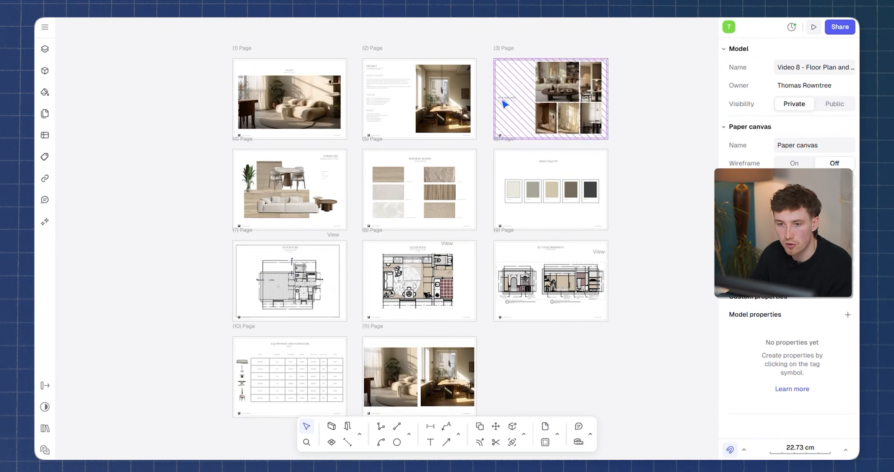
# Open the model's sharing settings and set the access role for invited people to Viewer.
pyautogui.scroll(5, 503, 101)
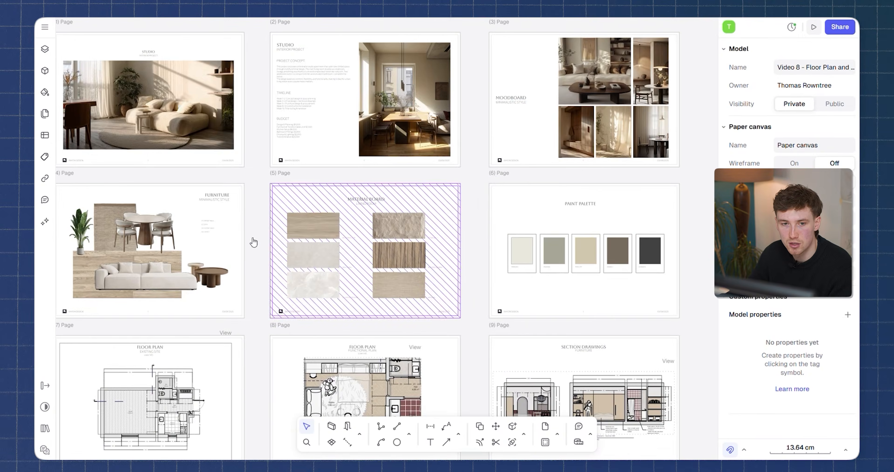
pyautogui.moveTo(254, 242); pyautogui.dragTo(319, 167, button='middle')
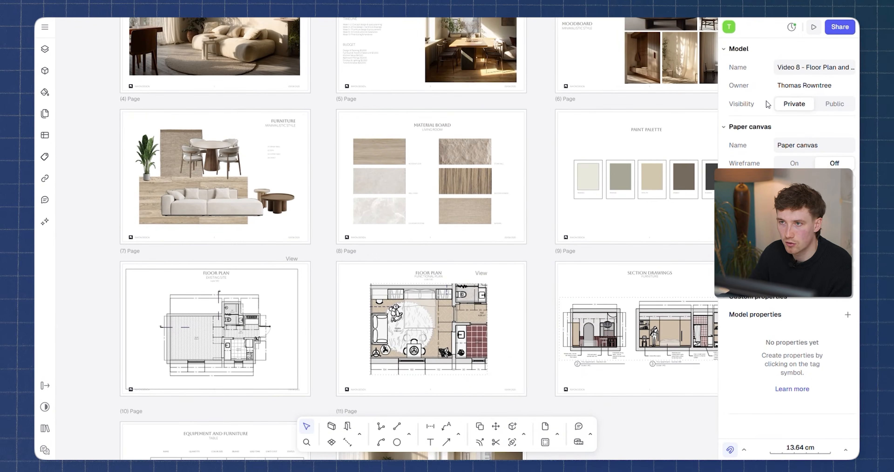
pyautogui.click(839, 28)
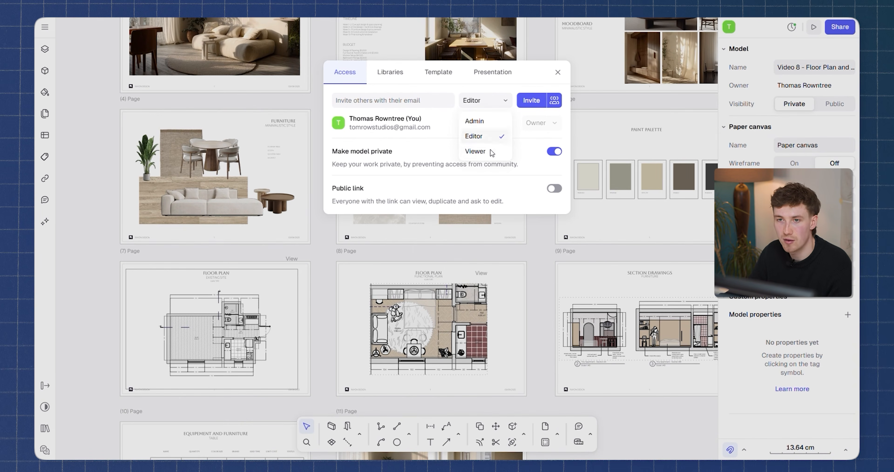
pyautogui.click(490, 152)
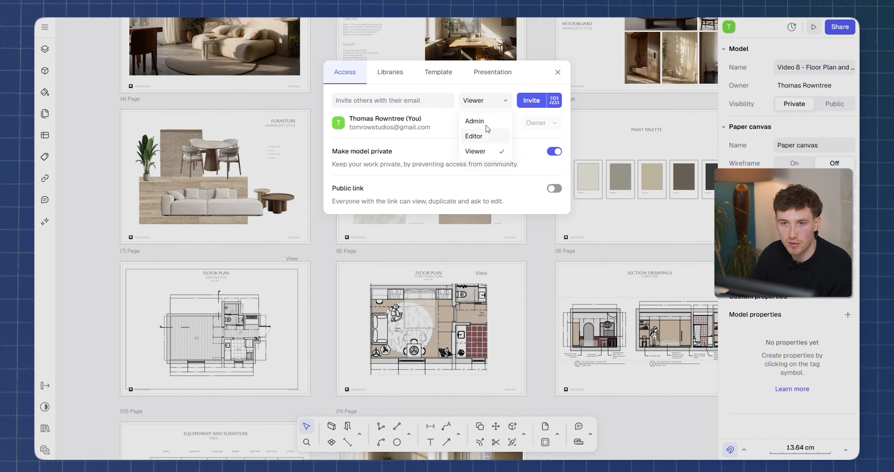
# Set the access role for invited people to Editor and turn on the model's public link.
pyautogui.click(485, 137)
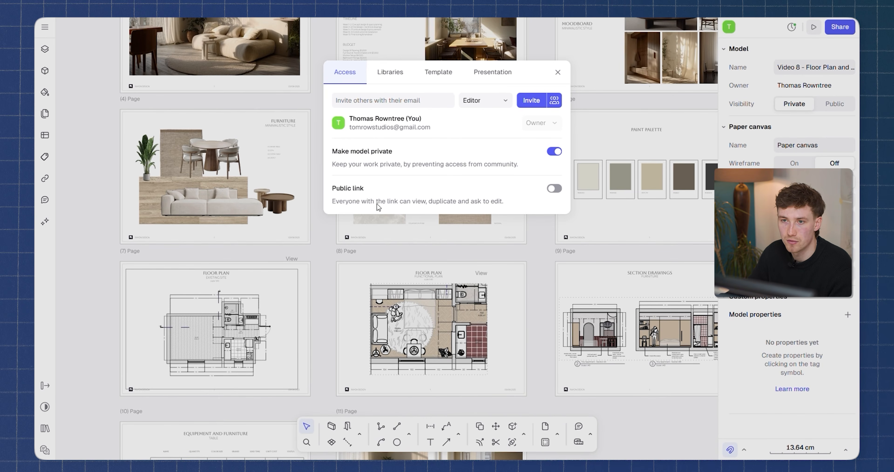
pyautogui.click(555, 189)
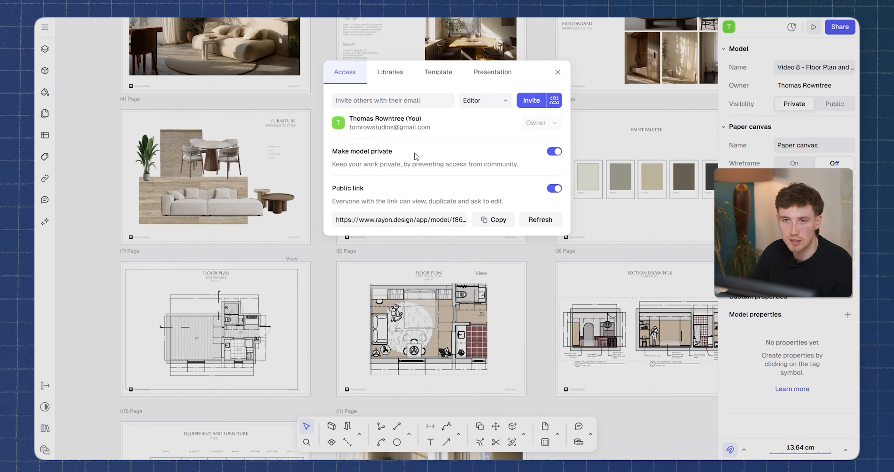
# Review the library and template publishing options in the sharing settings, and publish all pages as a presentation.
pyautogui.click(390, 73)
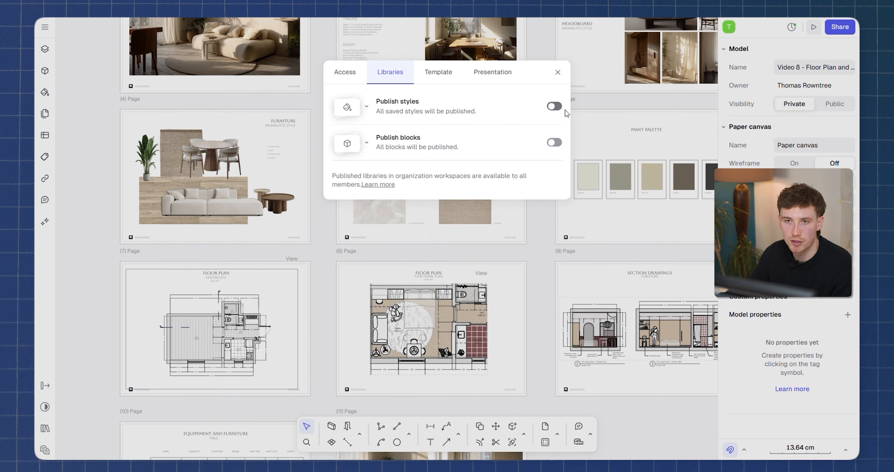
pyautogui.click(442, 72)
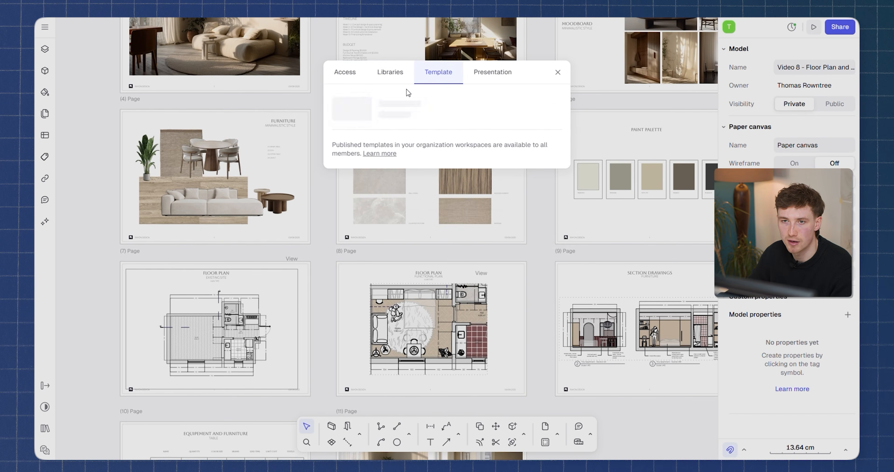
pyautogui.click(498, 76)
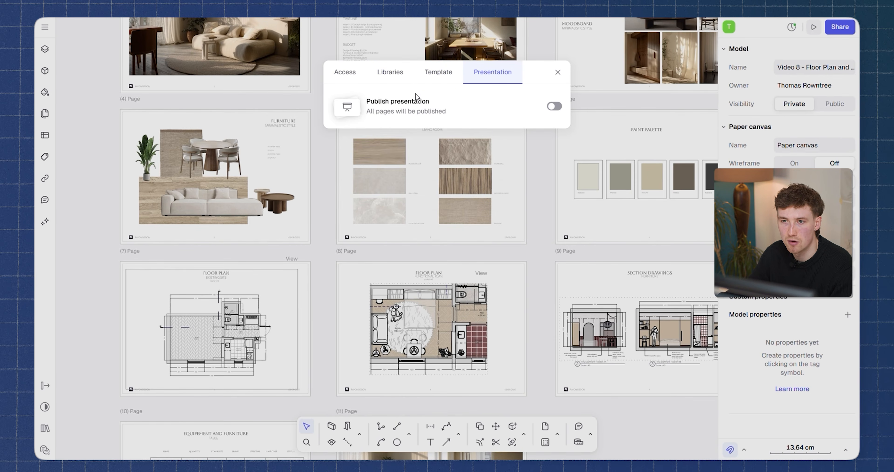
pyautogui.click(551, 107)
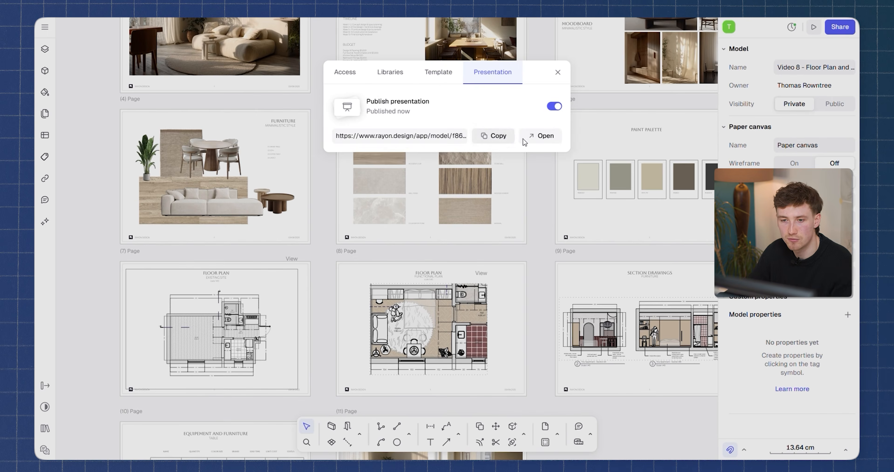
# Open the published presentation and page forward through the studio cover and project concept pages.
pyautogui.click(543, 137)
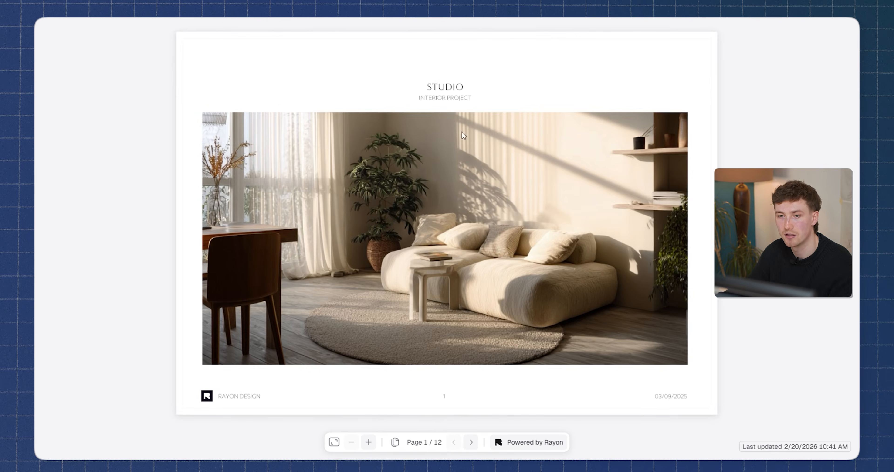
pyautogui.click(471, 442)
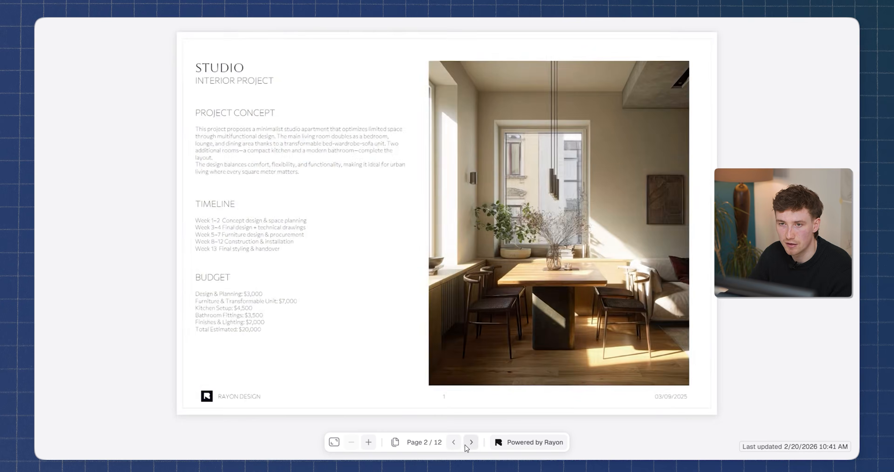
pyautogui.click(471, 442)
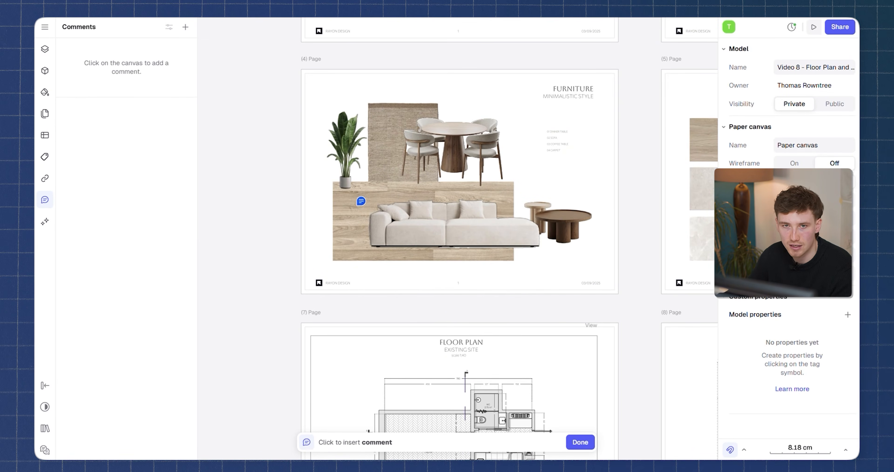
# Post the comment "Make timber floor finish darker" on the timber sample in the Furniture page.
pyautogui.click(353, 215)
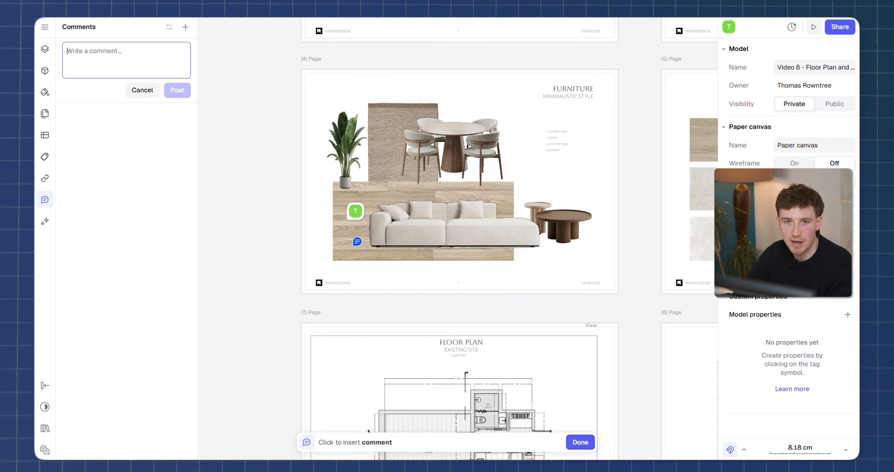
pyautogui.write('Make timber floor finish darker')
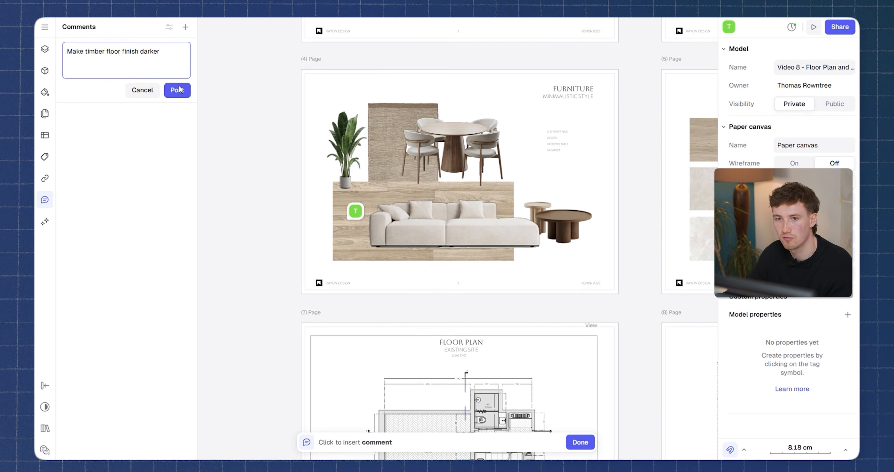
pyautogui.click(180, 89)
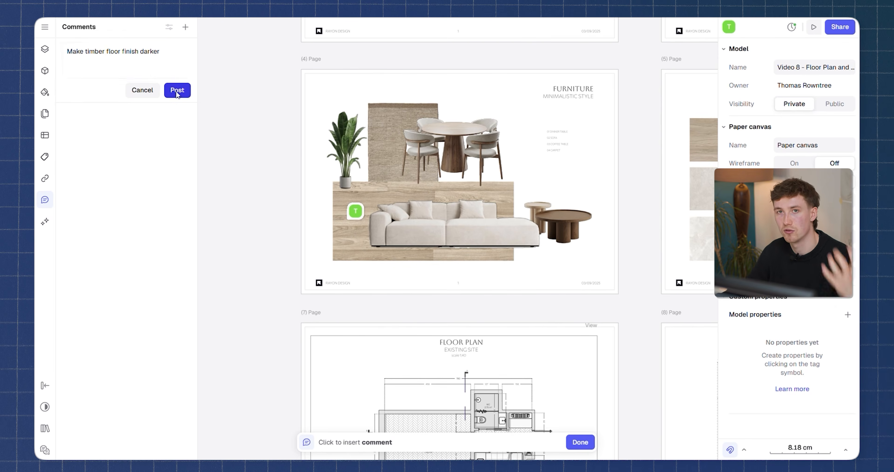
# Post the comment "Love the rug!!" on the round rug in the functional floor plan page.
pyautogui.scroll(-5, 348, 218)
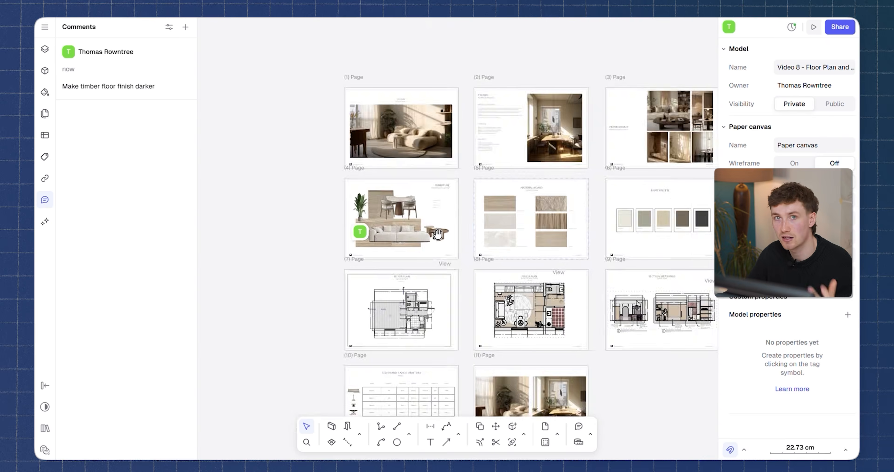
pyautogui.scroll(3, 348, 217)
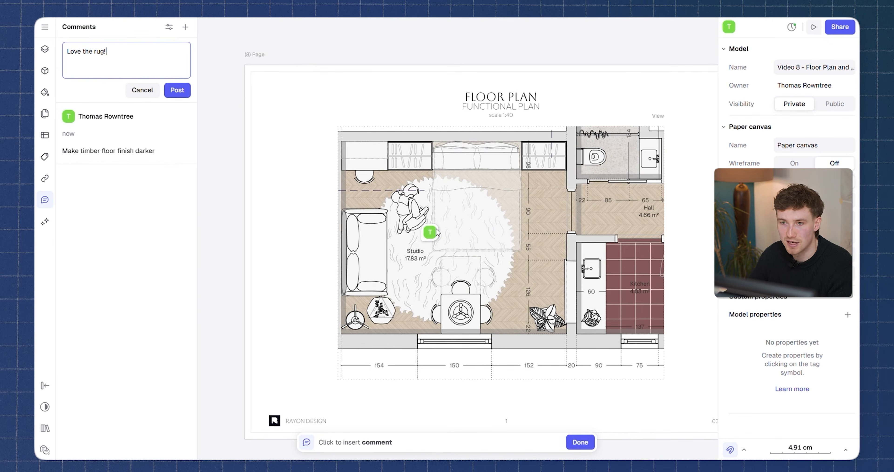
pyautogui.write('!')
pyautogui.press('Return')
pyautogui.press('BackSpace')
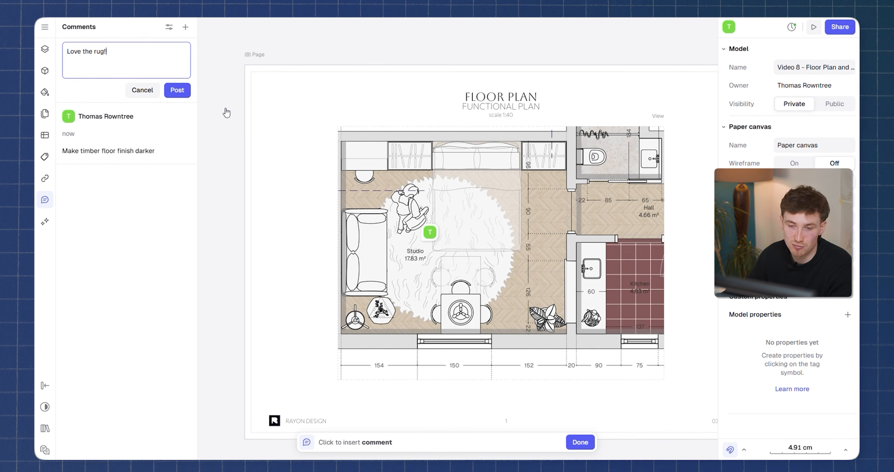
pyautogui.click(176, 90)
# Look over the commented presentation pages, examining the functional floor plan and the comment marker on its rug.
pyautogui.scroll(-5, 438, 271)
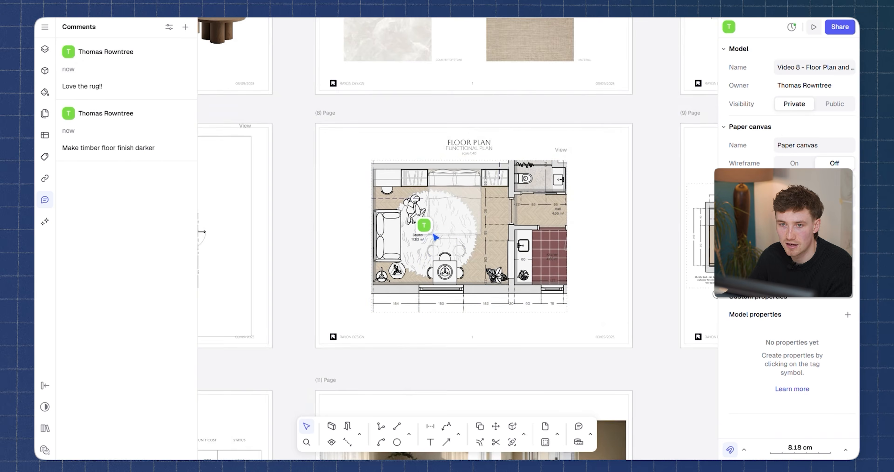
pyautogui.scroll(5, 431, 236)
pyautogui.scroll(-6, 434, 235)
pyautogui.scroll(-3, 497, 247)
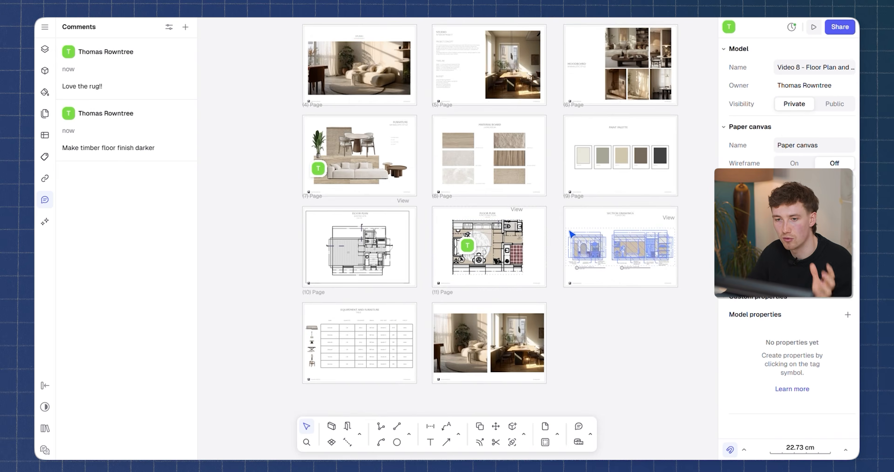
pyautogui.moveTo(577, 212); pyautogui.dragTo(493, 126, button='middle')
pyautogui.scroll(2, 496, 206)
pyautogui.scroll(-1, 462, 189)
pyautogui.moveTo(459, 192); pyautogui.dragTo(477, 174, button='middle')
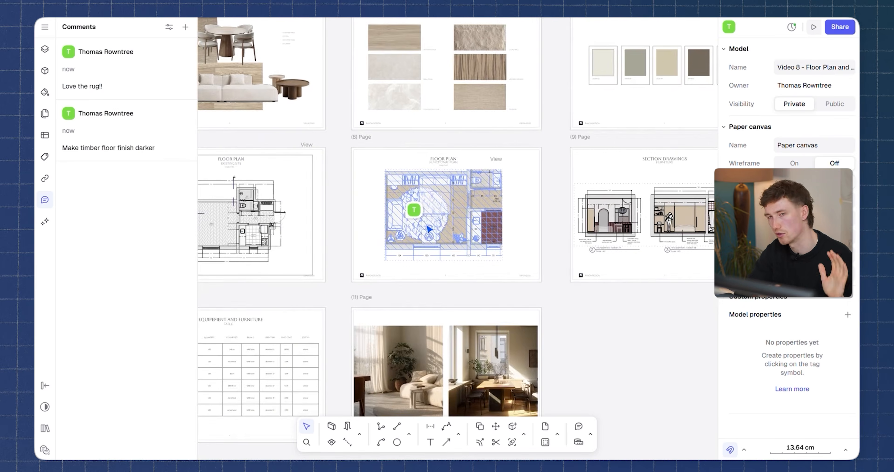
pyautogui.scroll(1, 430, 209)
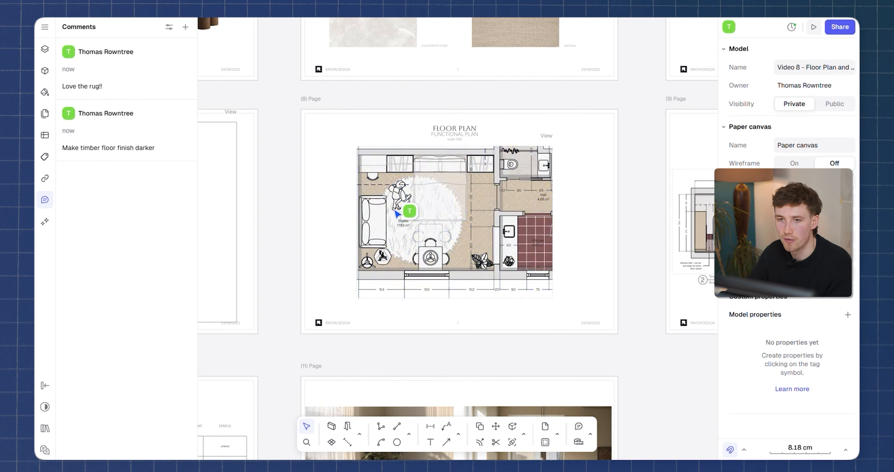
pyautogui.scroll(-2, 417, 205)
pyautogui.moveTo(484, 177); pyautogui.dragTo(523, 153, button='middle')
pyautogui.moveTo(466, 191); pyautogui.dragTo(454, 255, button='middle')
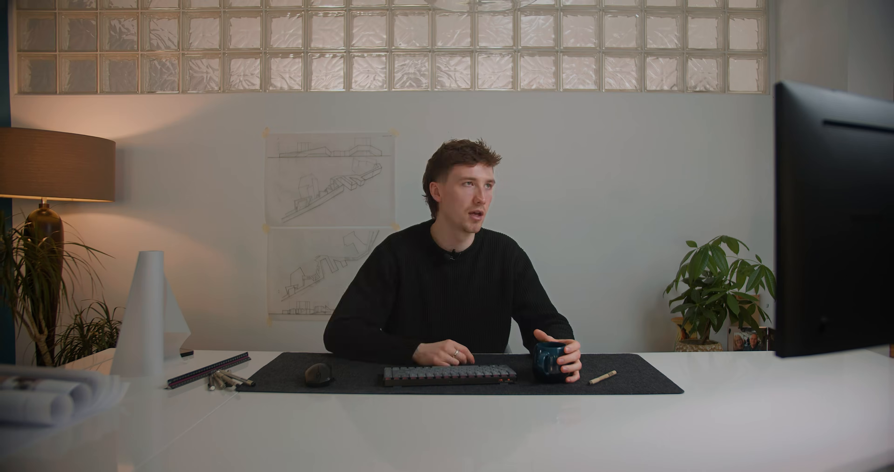